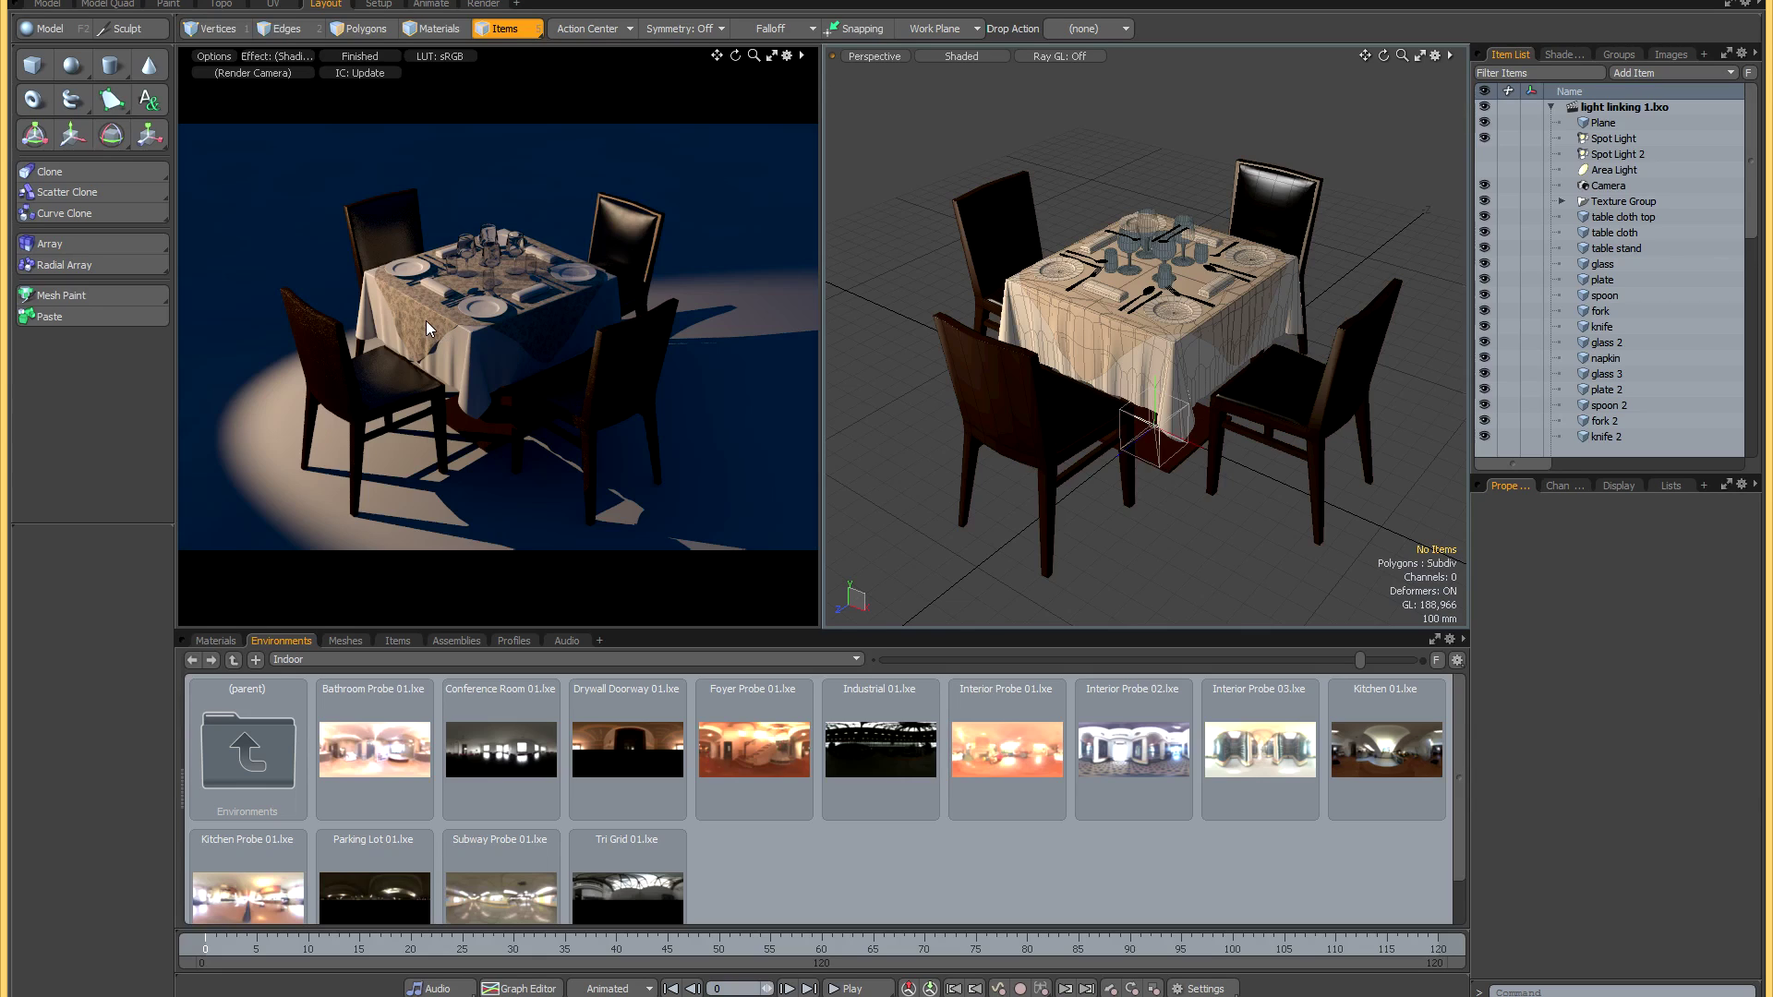
Select the table cloth top and add a Special > Shader layer inside the Table Clof group.
left_click(429, 327)
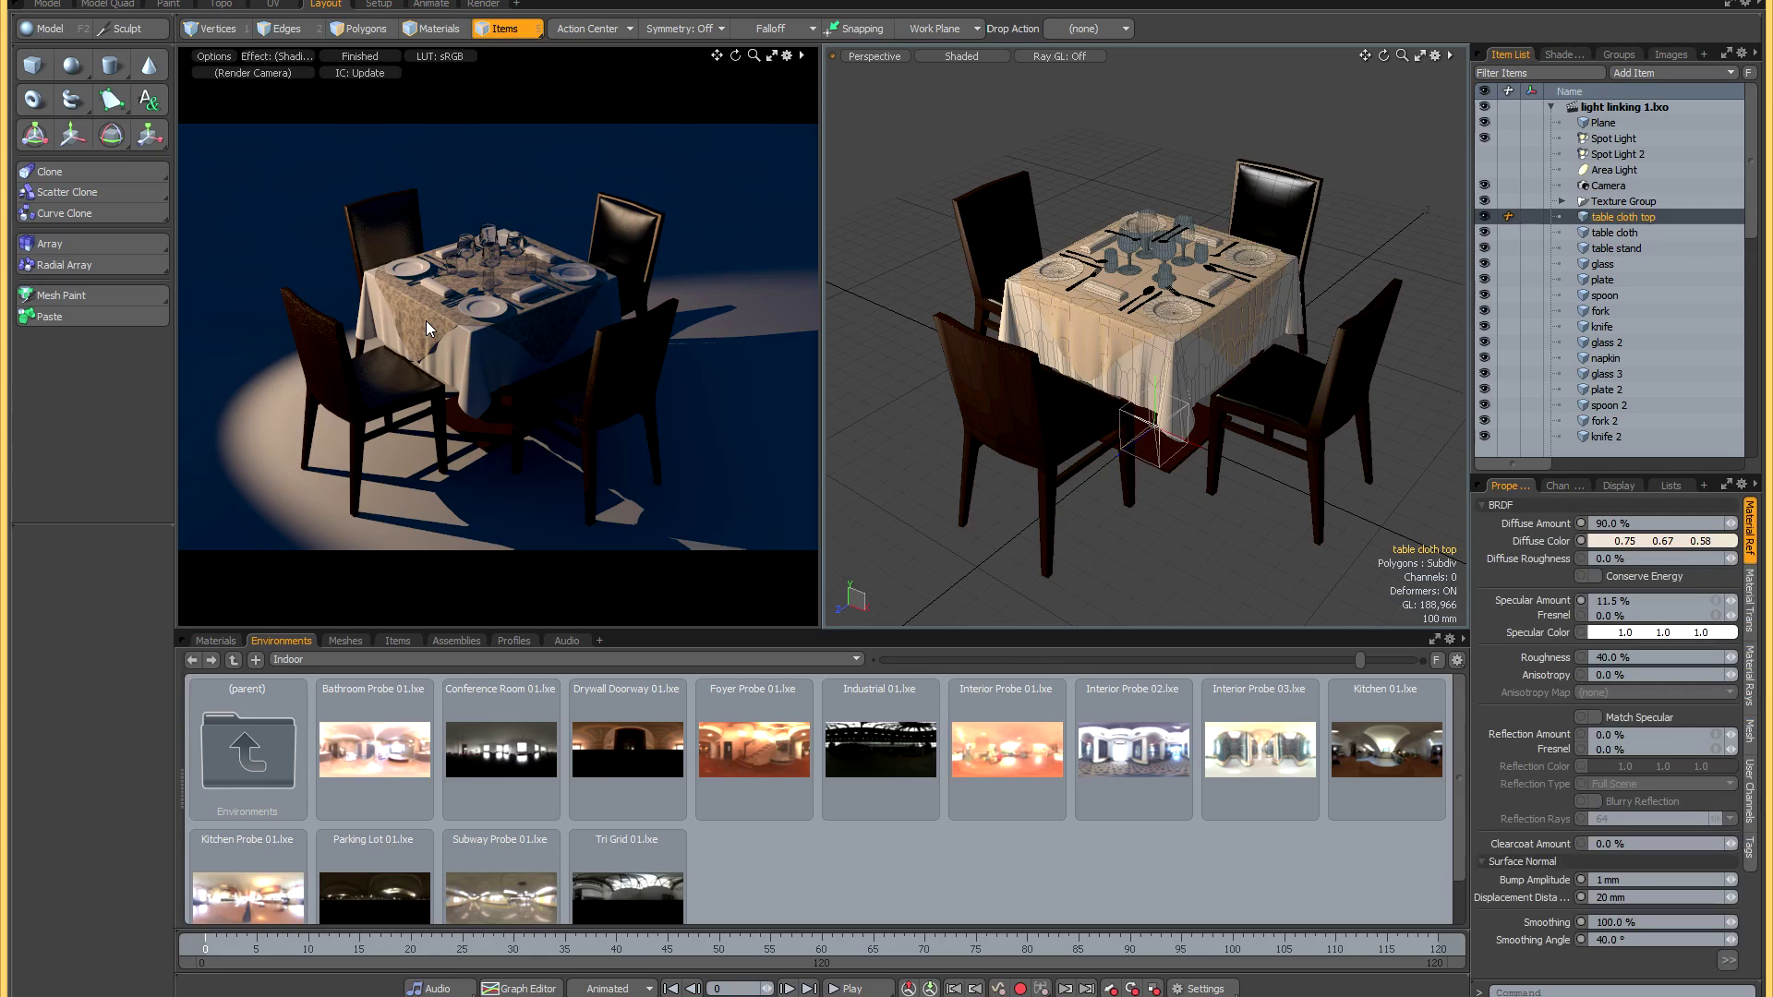
left_click(1563, 53)
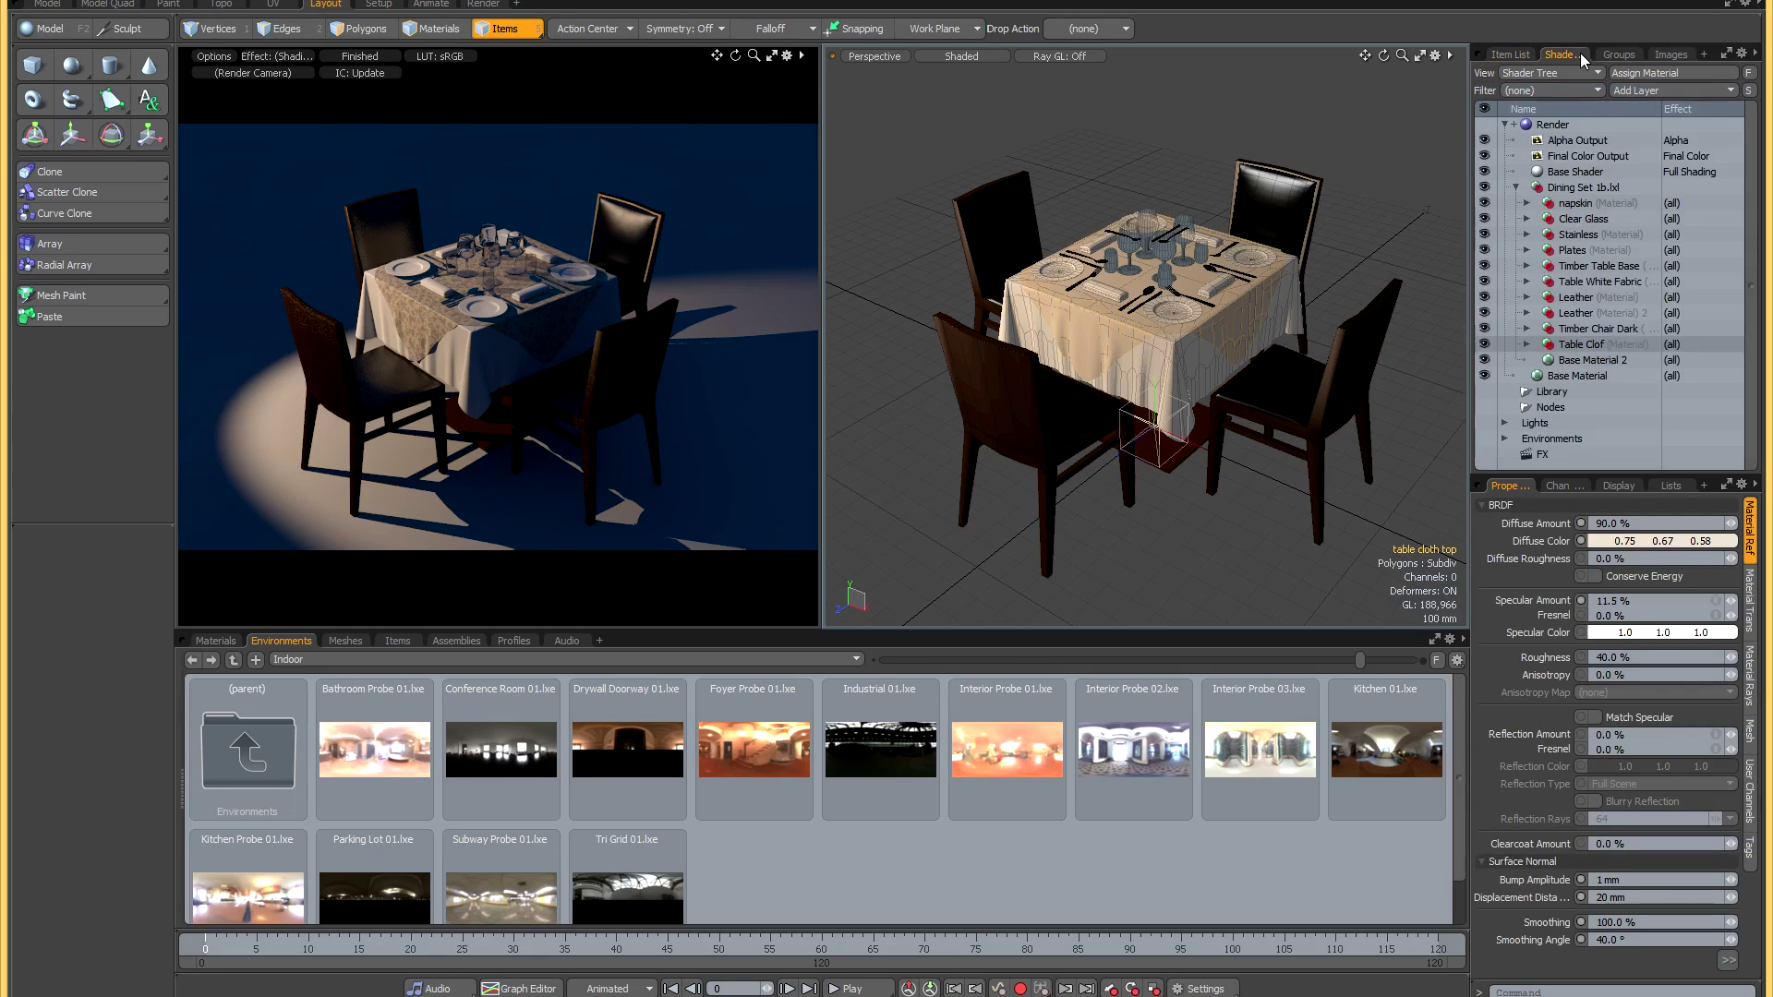
left_click(1528, 345)
left_click(1533, 348)
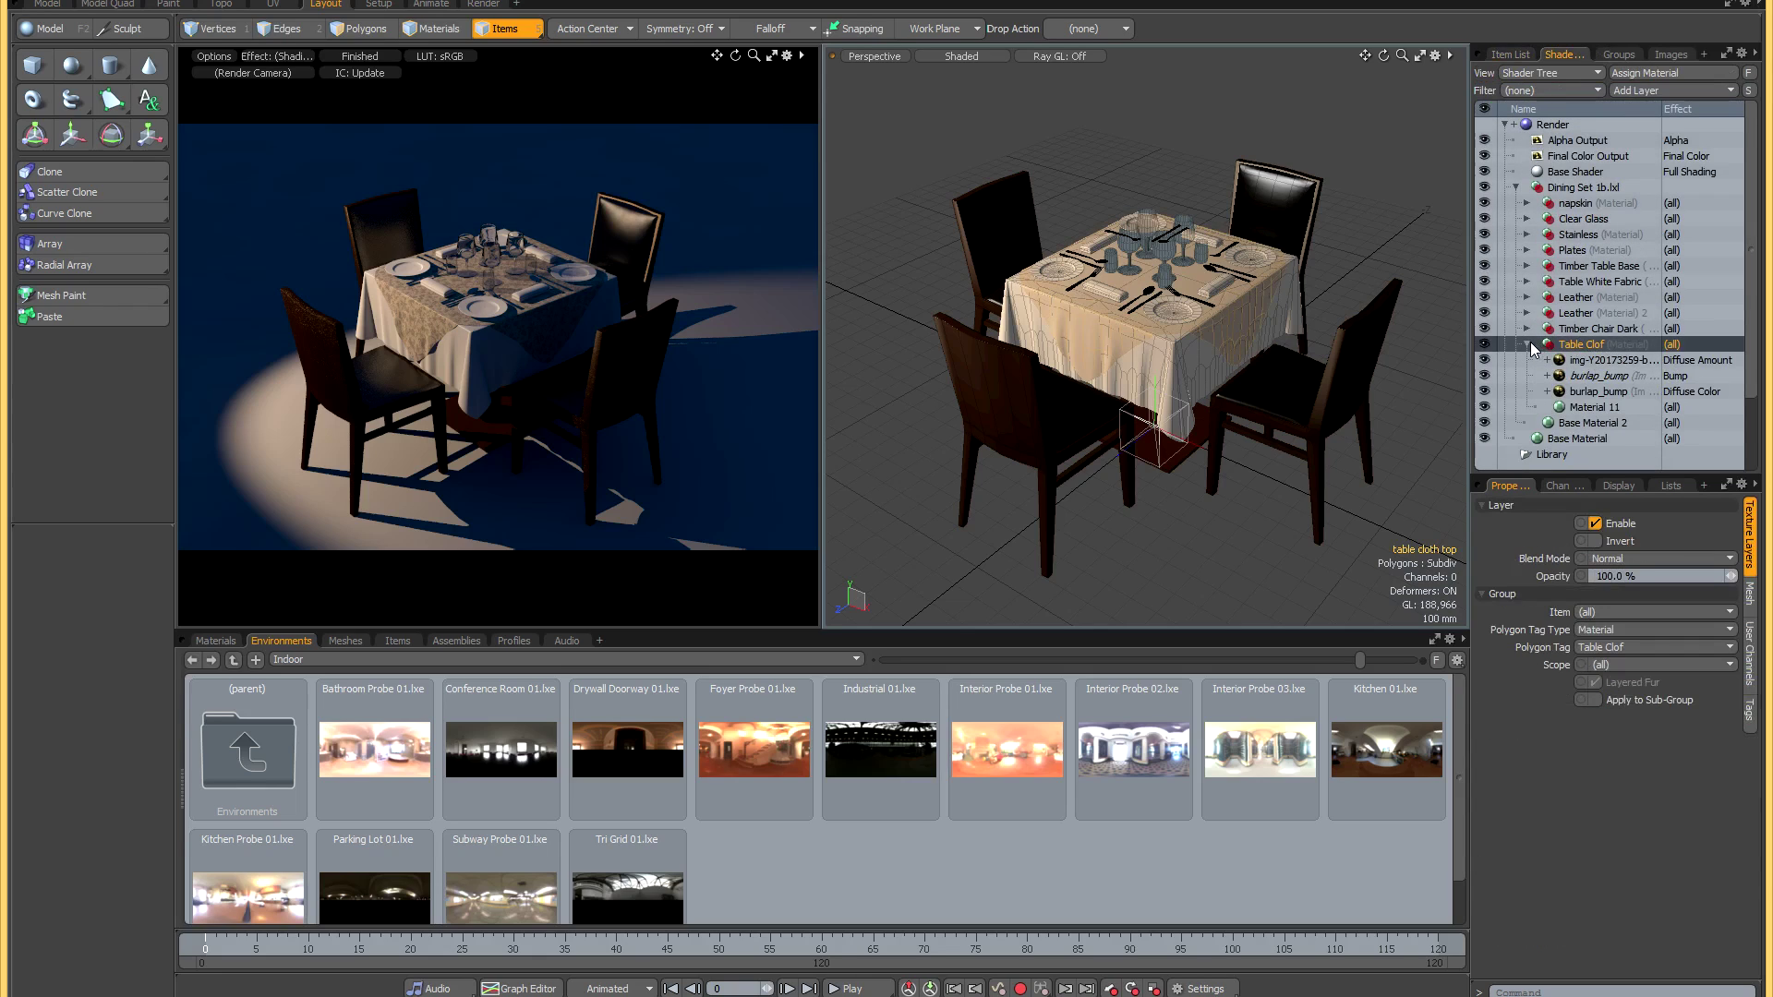
left_click(1528, 346)
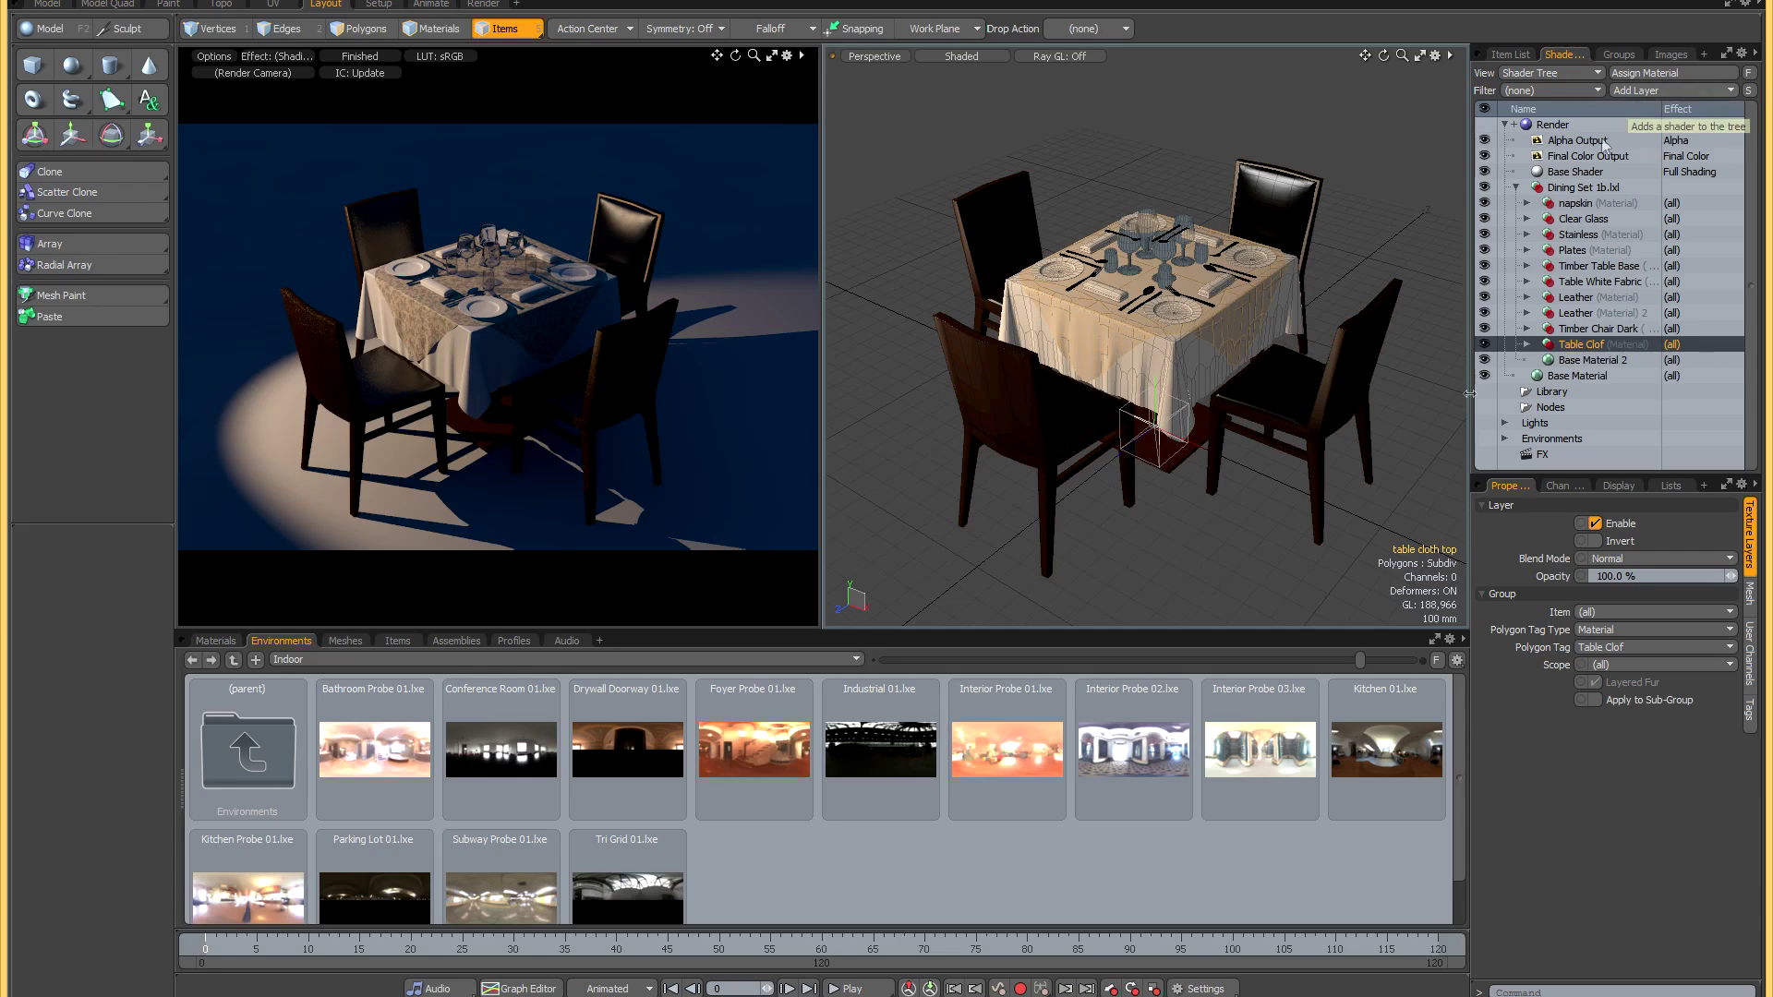
left_click(1528, 346)
left_click(1638, 91)
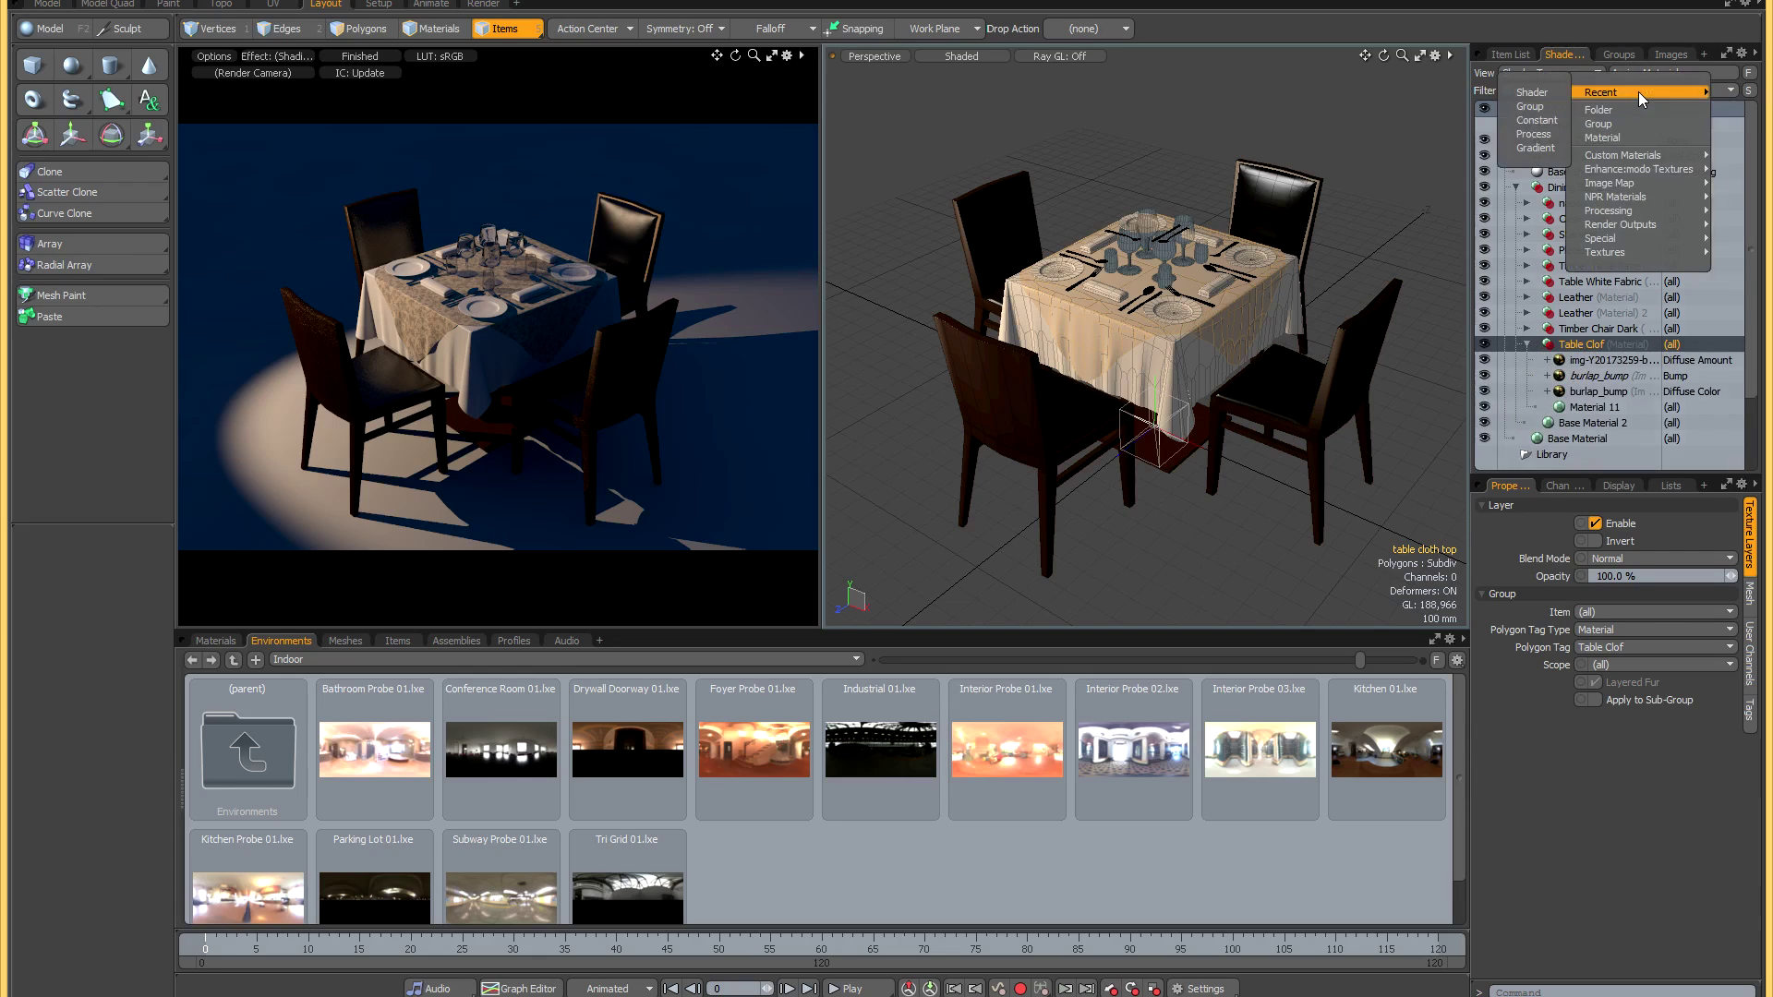
mouse_move(1609, 235)
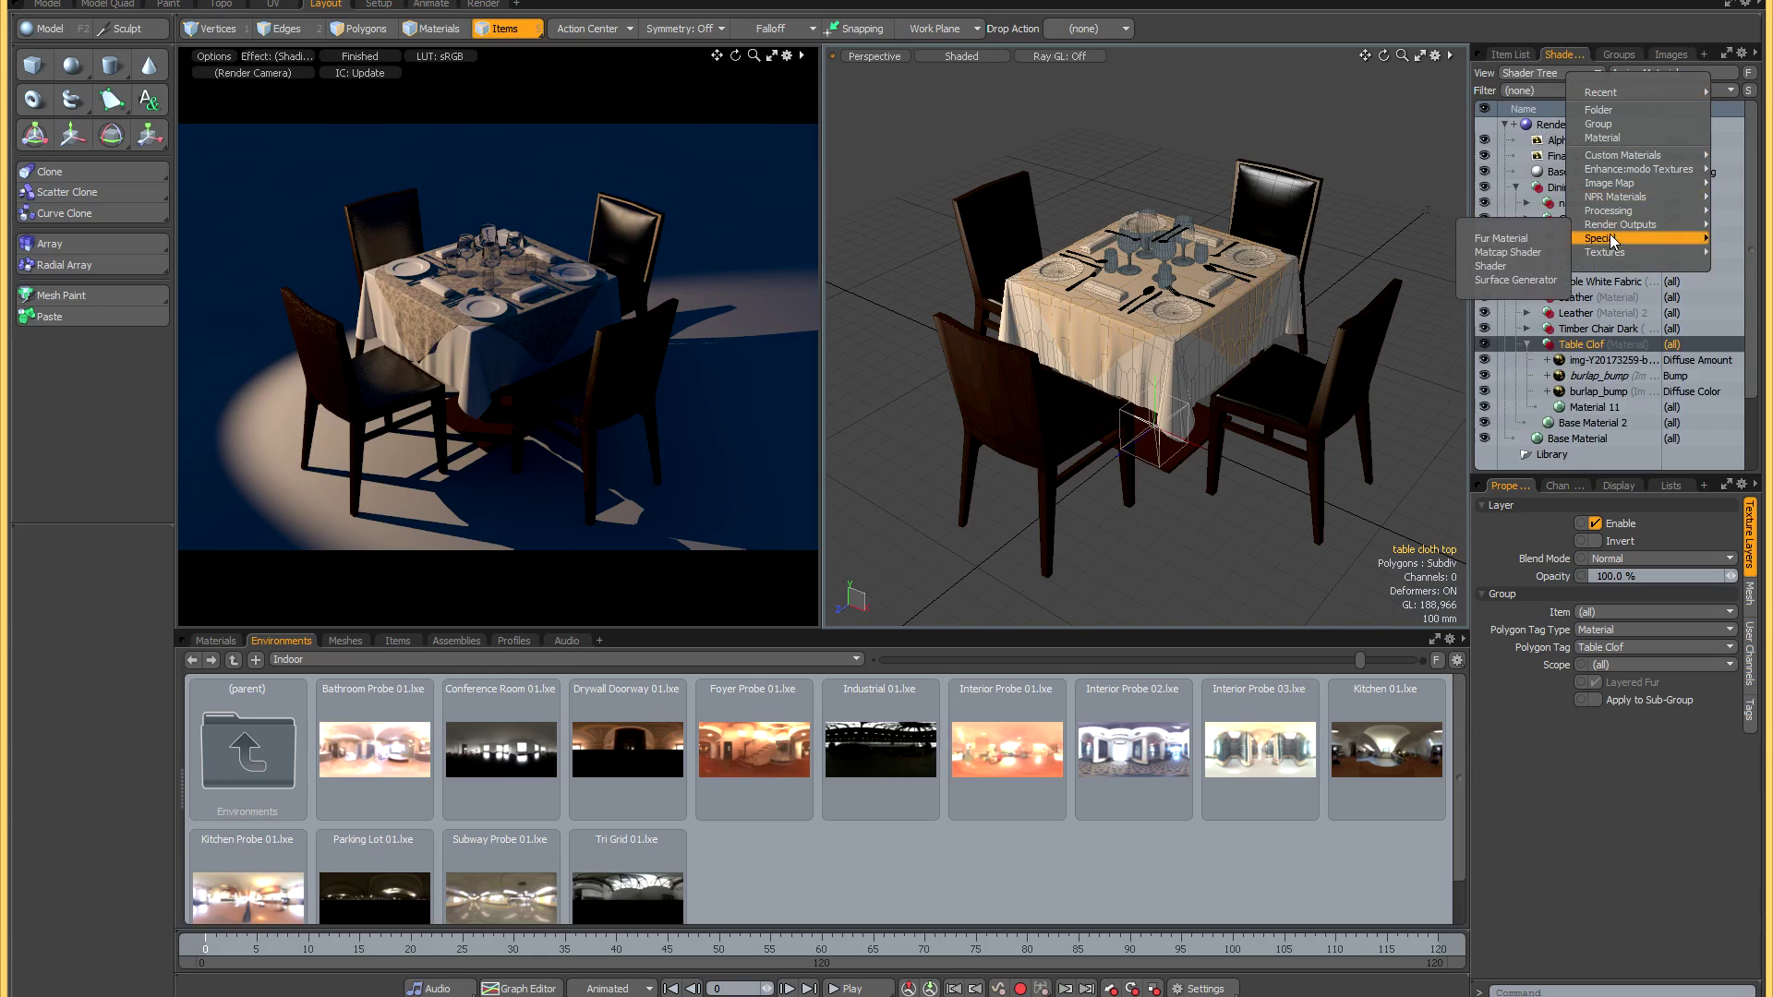
left_click(1511, 257)
Move Table Clof above the Base Shader and show its new Shader's full properties.
left_click(1528, 345)
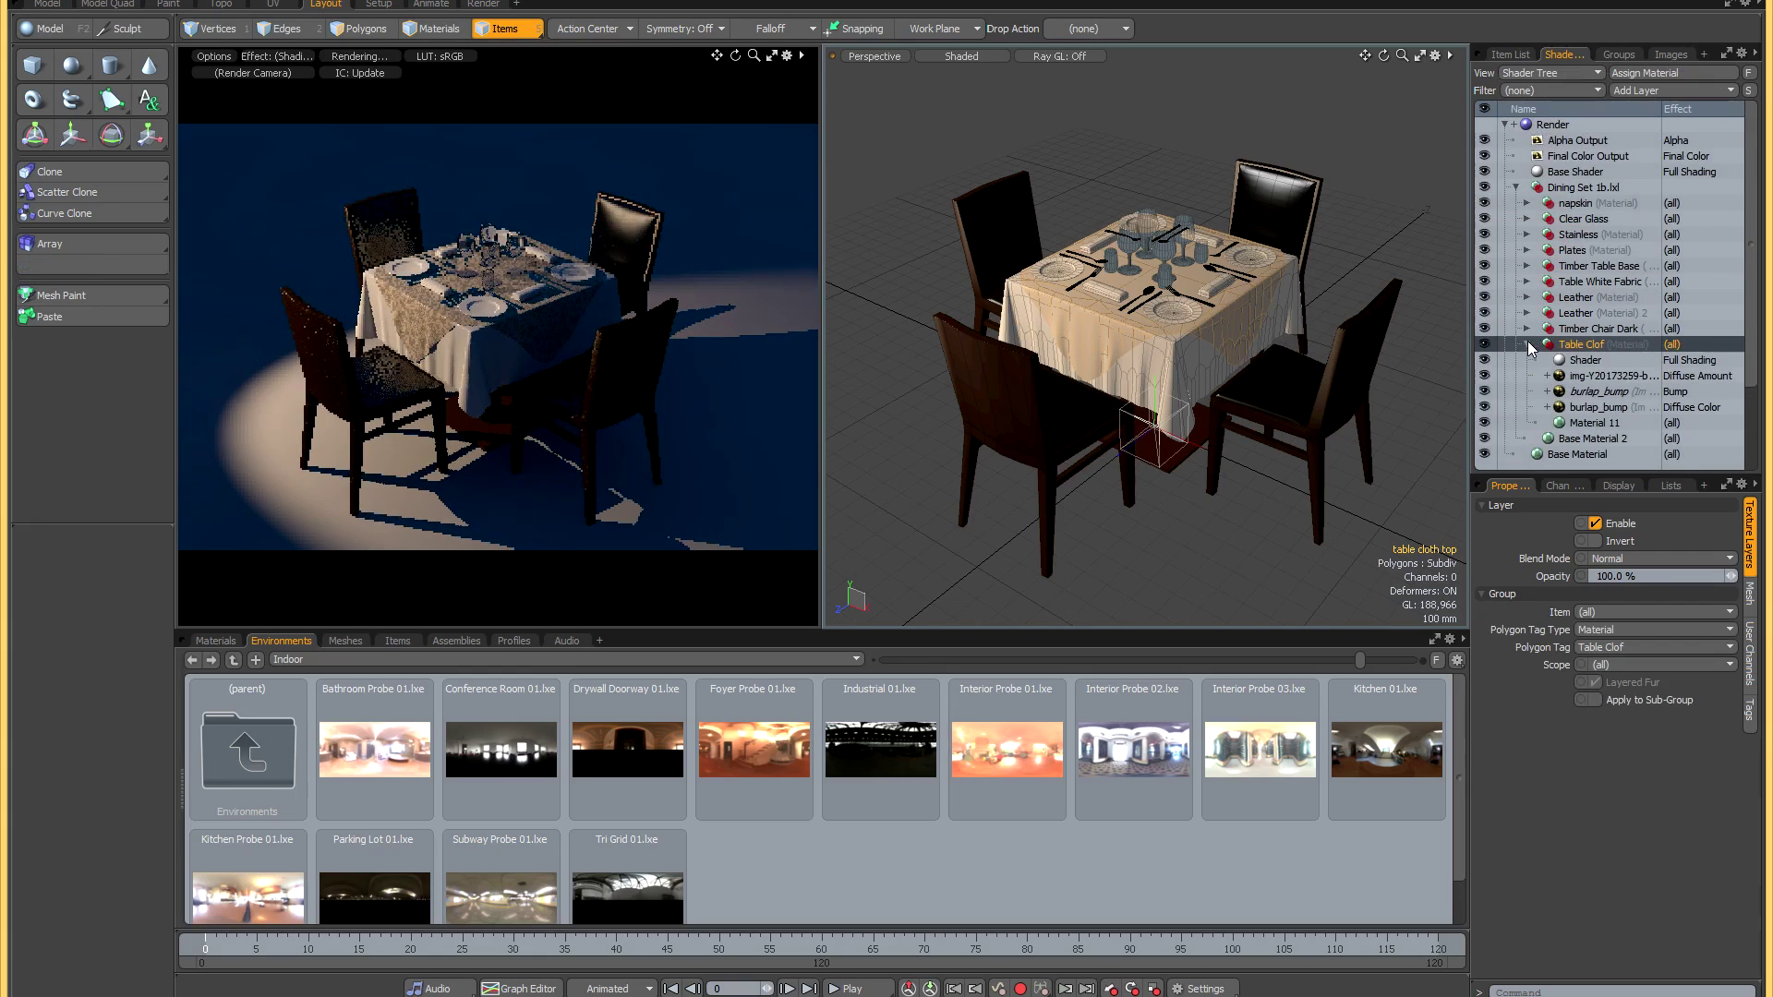
left_click_drag(1569, 346, 1571, 169)
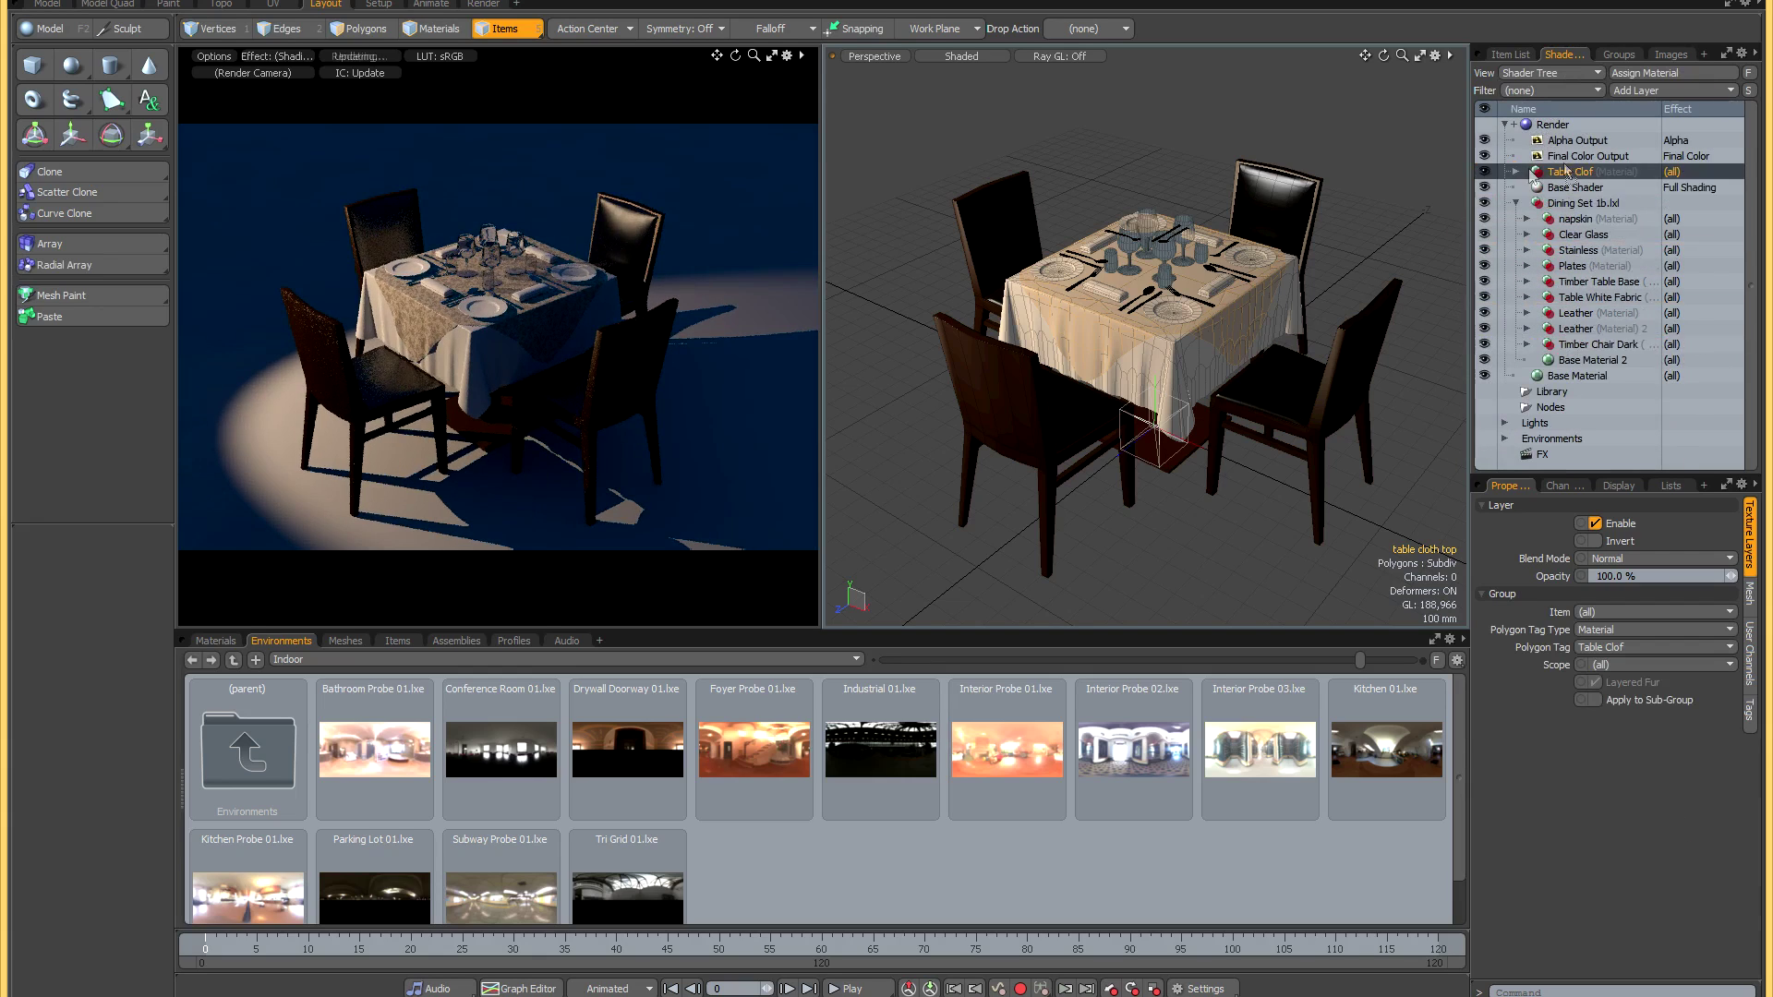
left_click(1515, 171)
left_click(1574, 188)
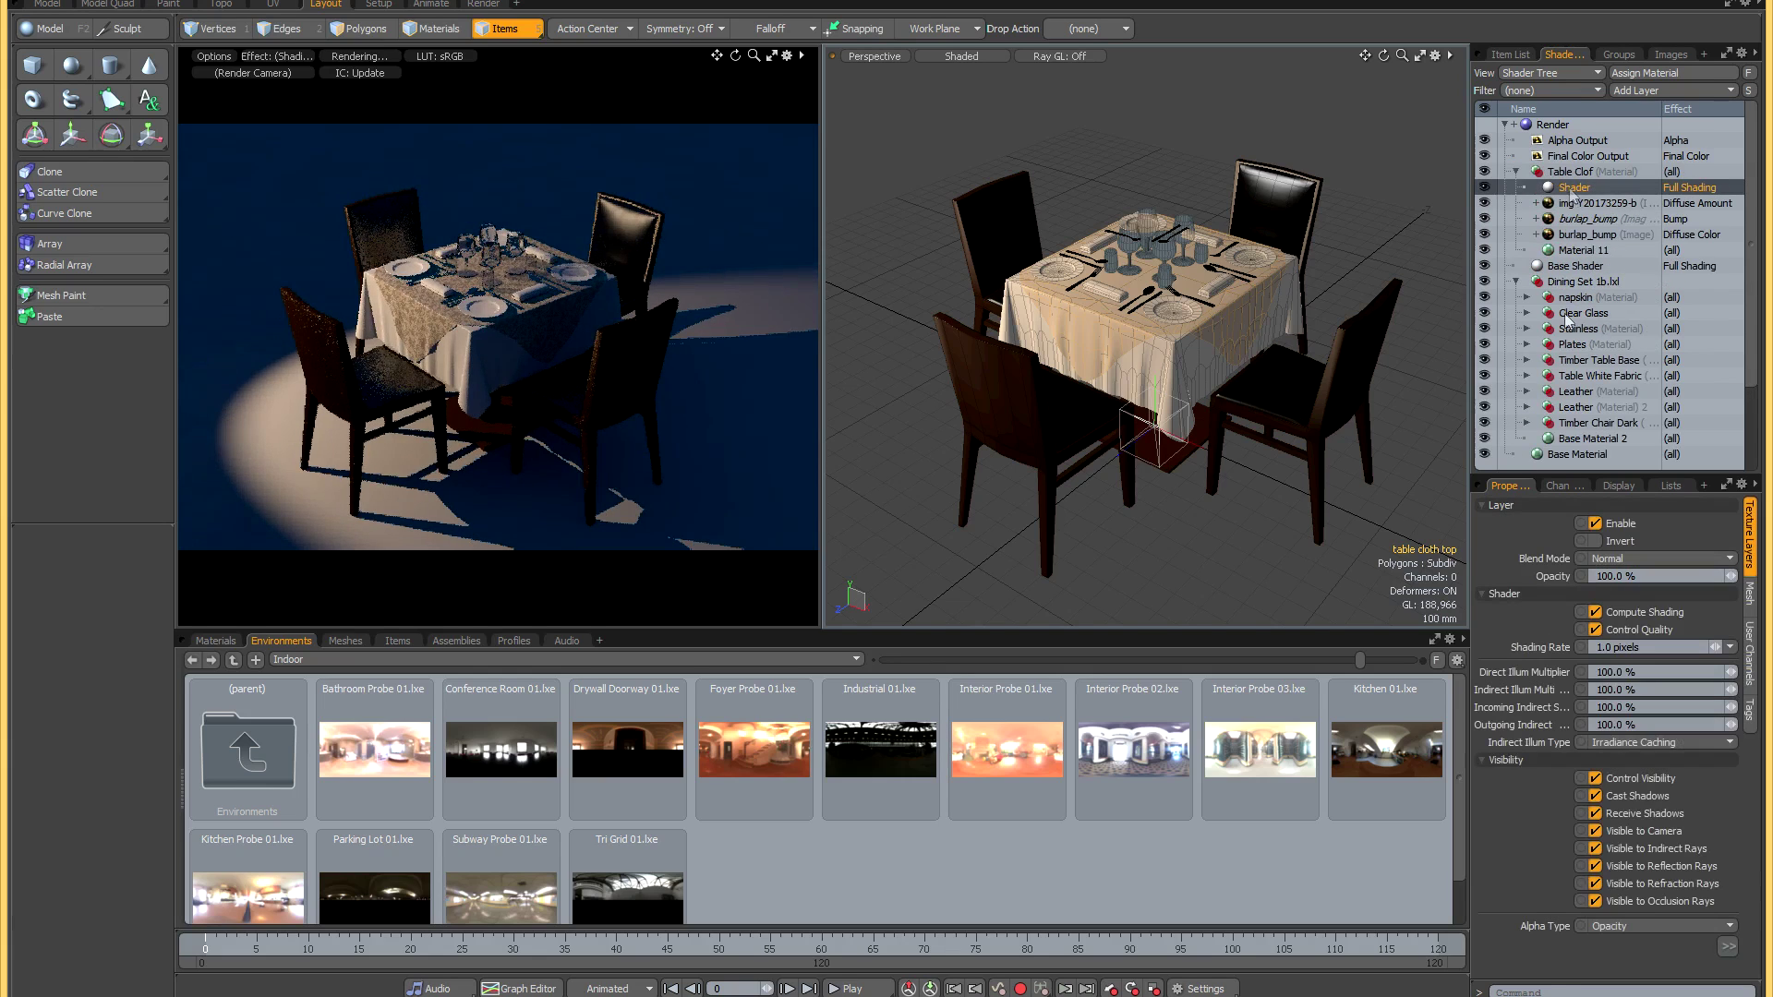
left_click(1726, 484)
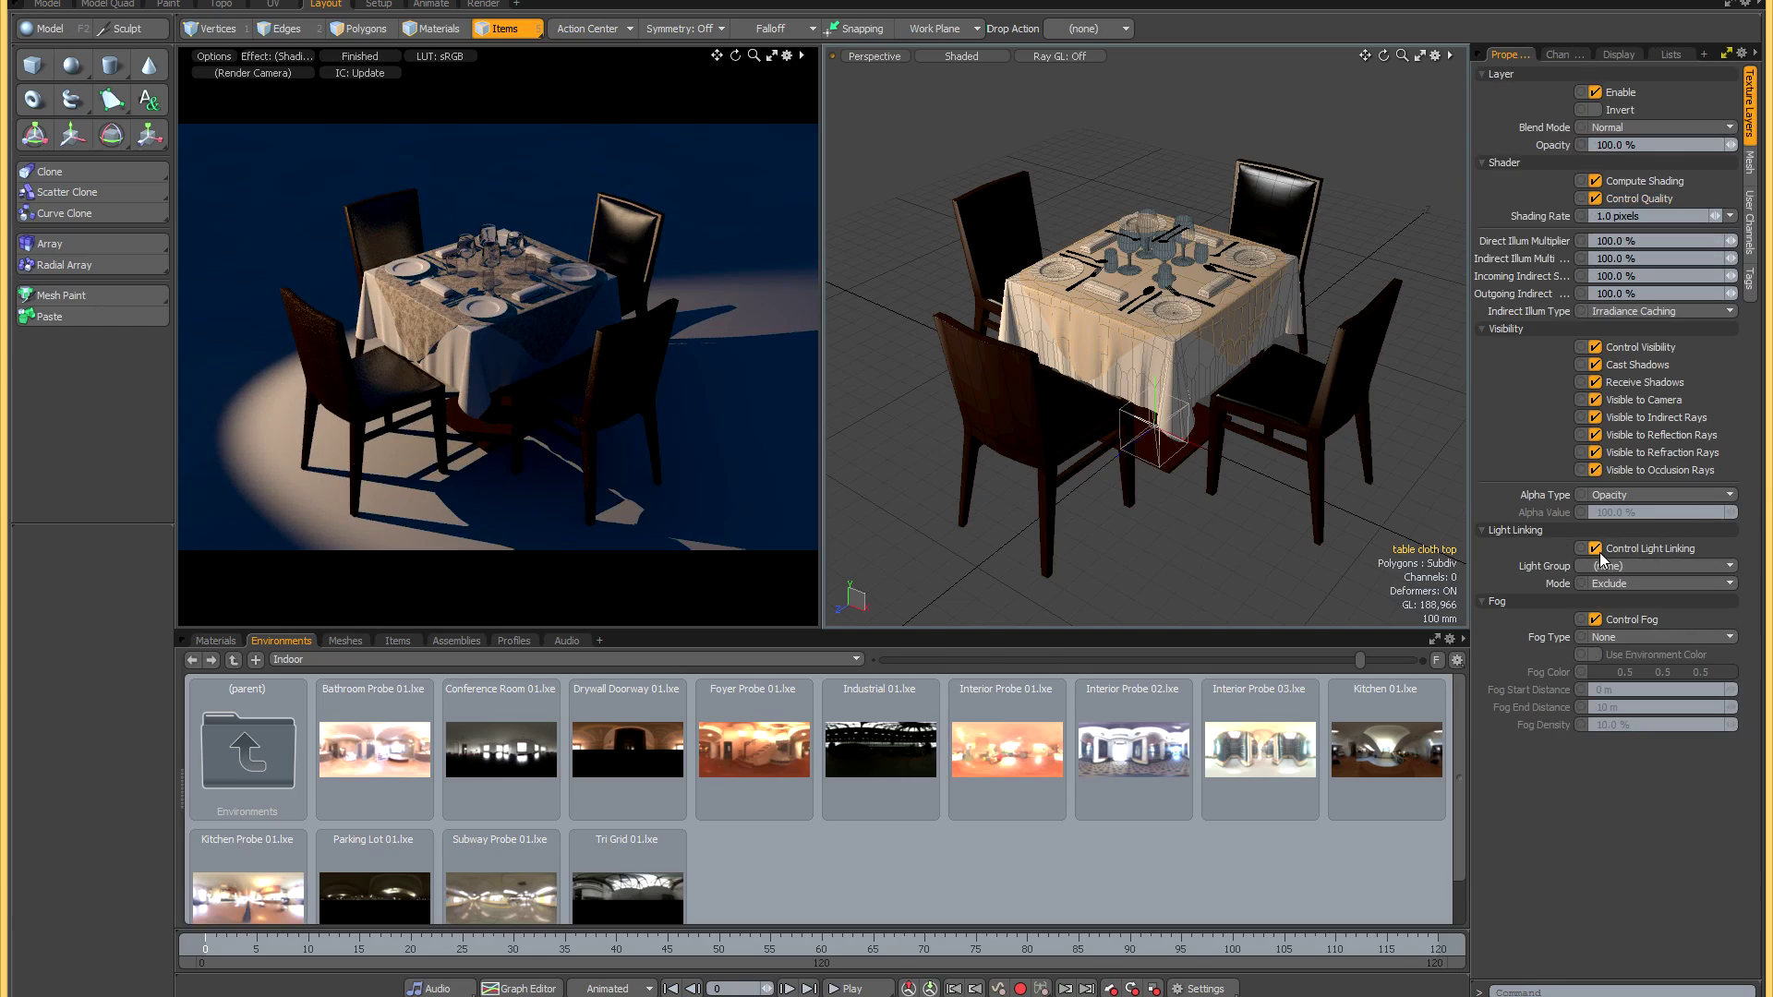
left_click(1725, 54)
Zoom out, turn Spot Light 2 and the Area Light back on, then select Spot Light 2.
mouse_move(1099, 525)
left_mouse_down("alt")
mouse_move(969, 351)
mouse_move(1068, 348)
left_mouse_up("alt")
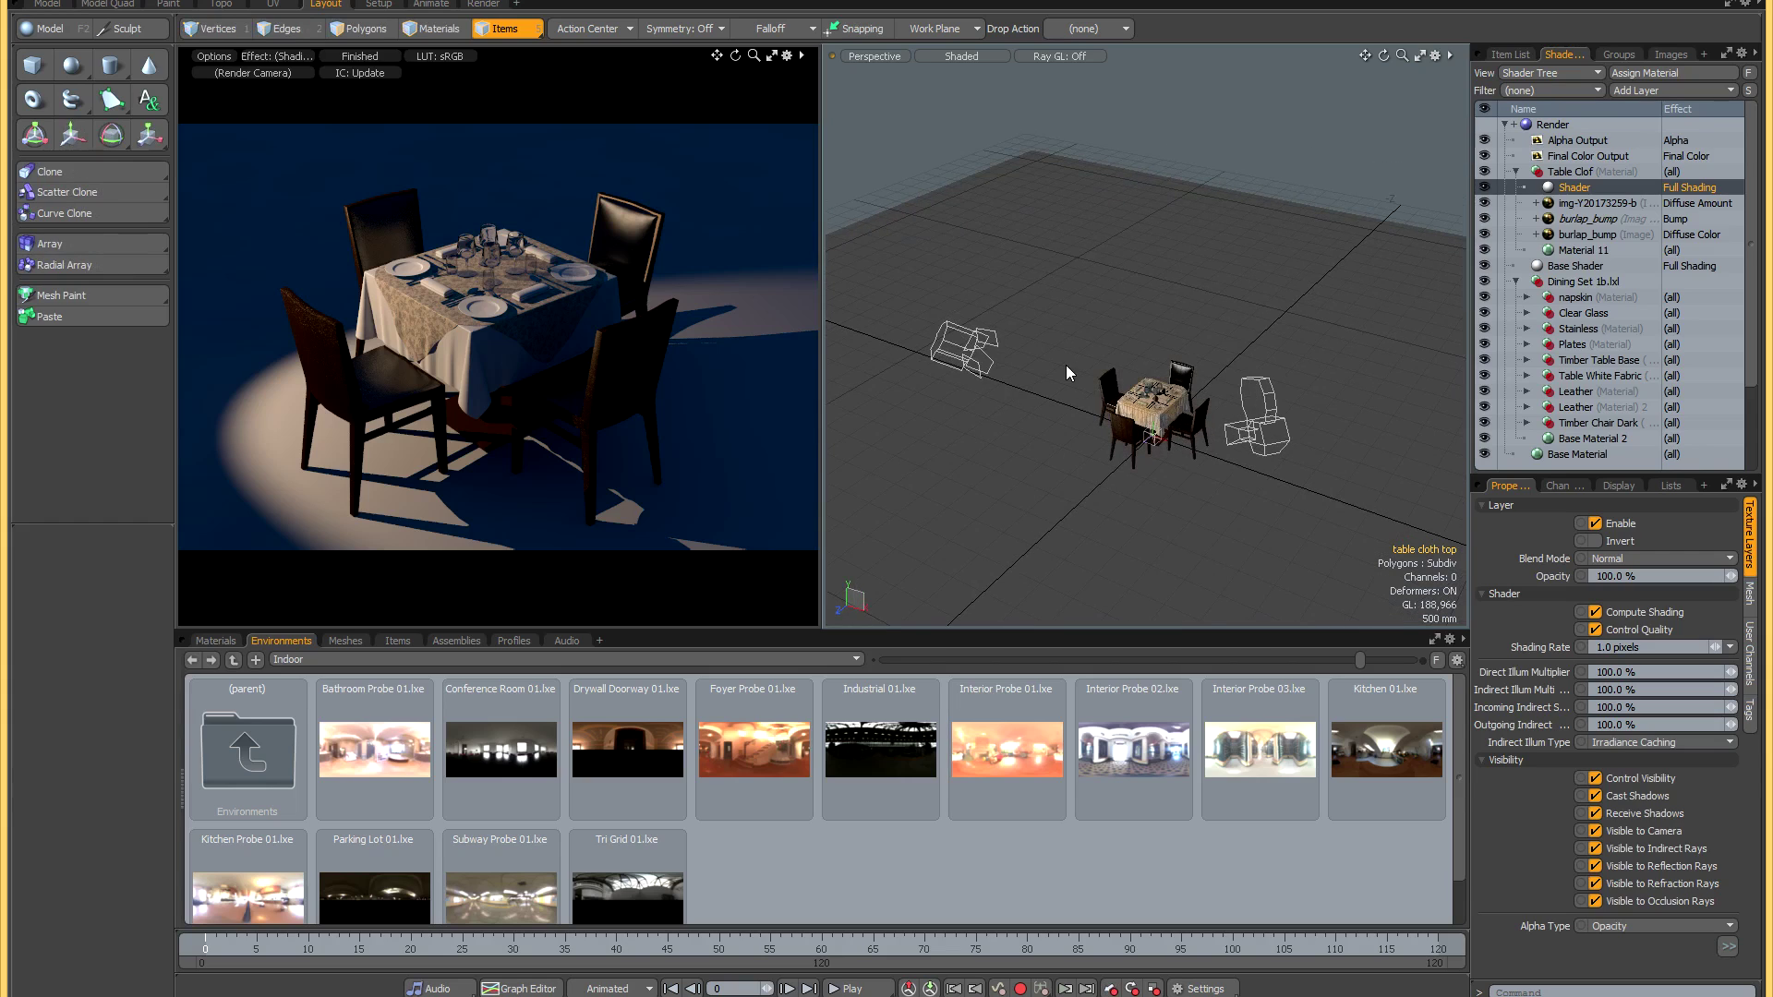
left_click(1514, 55)
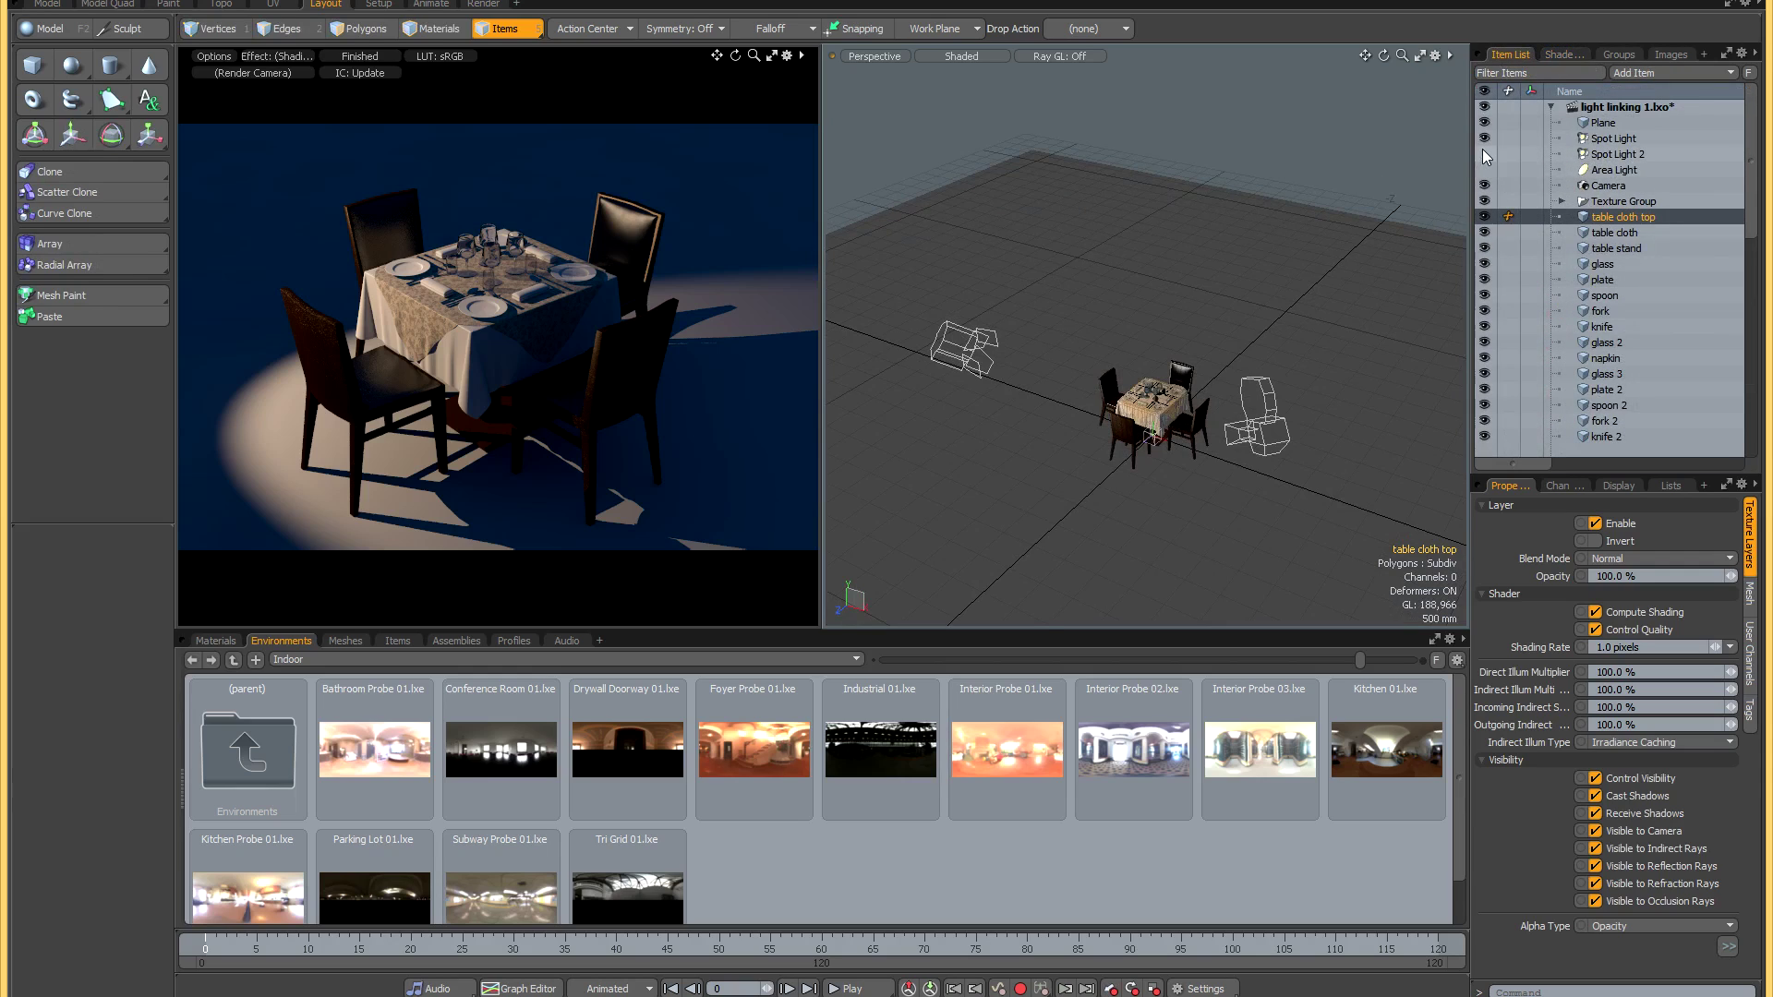
left_click_drag(1483, 152, 1484, 170)
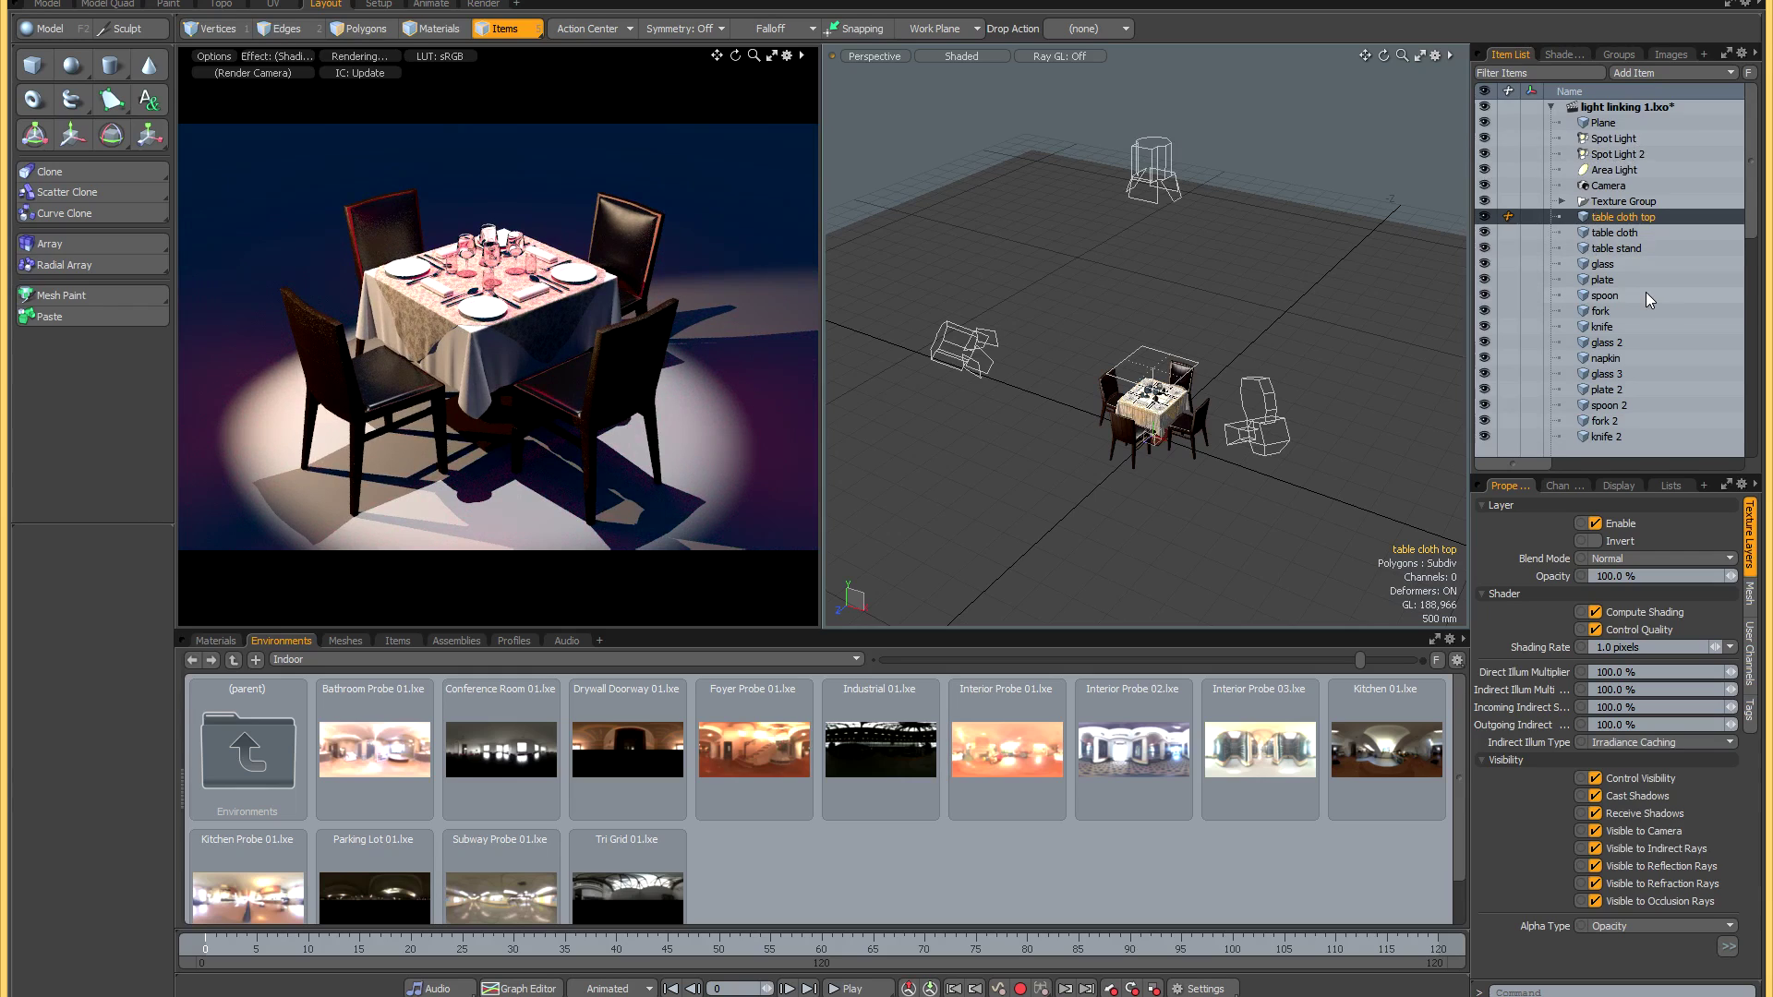
key("Escape")
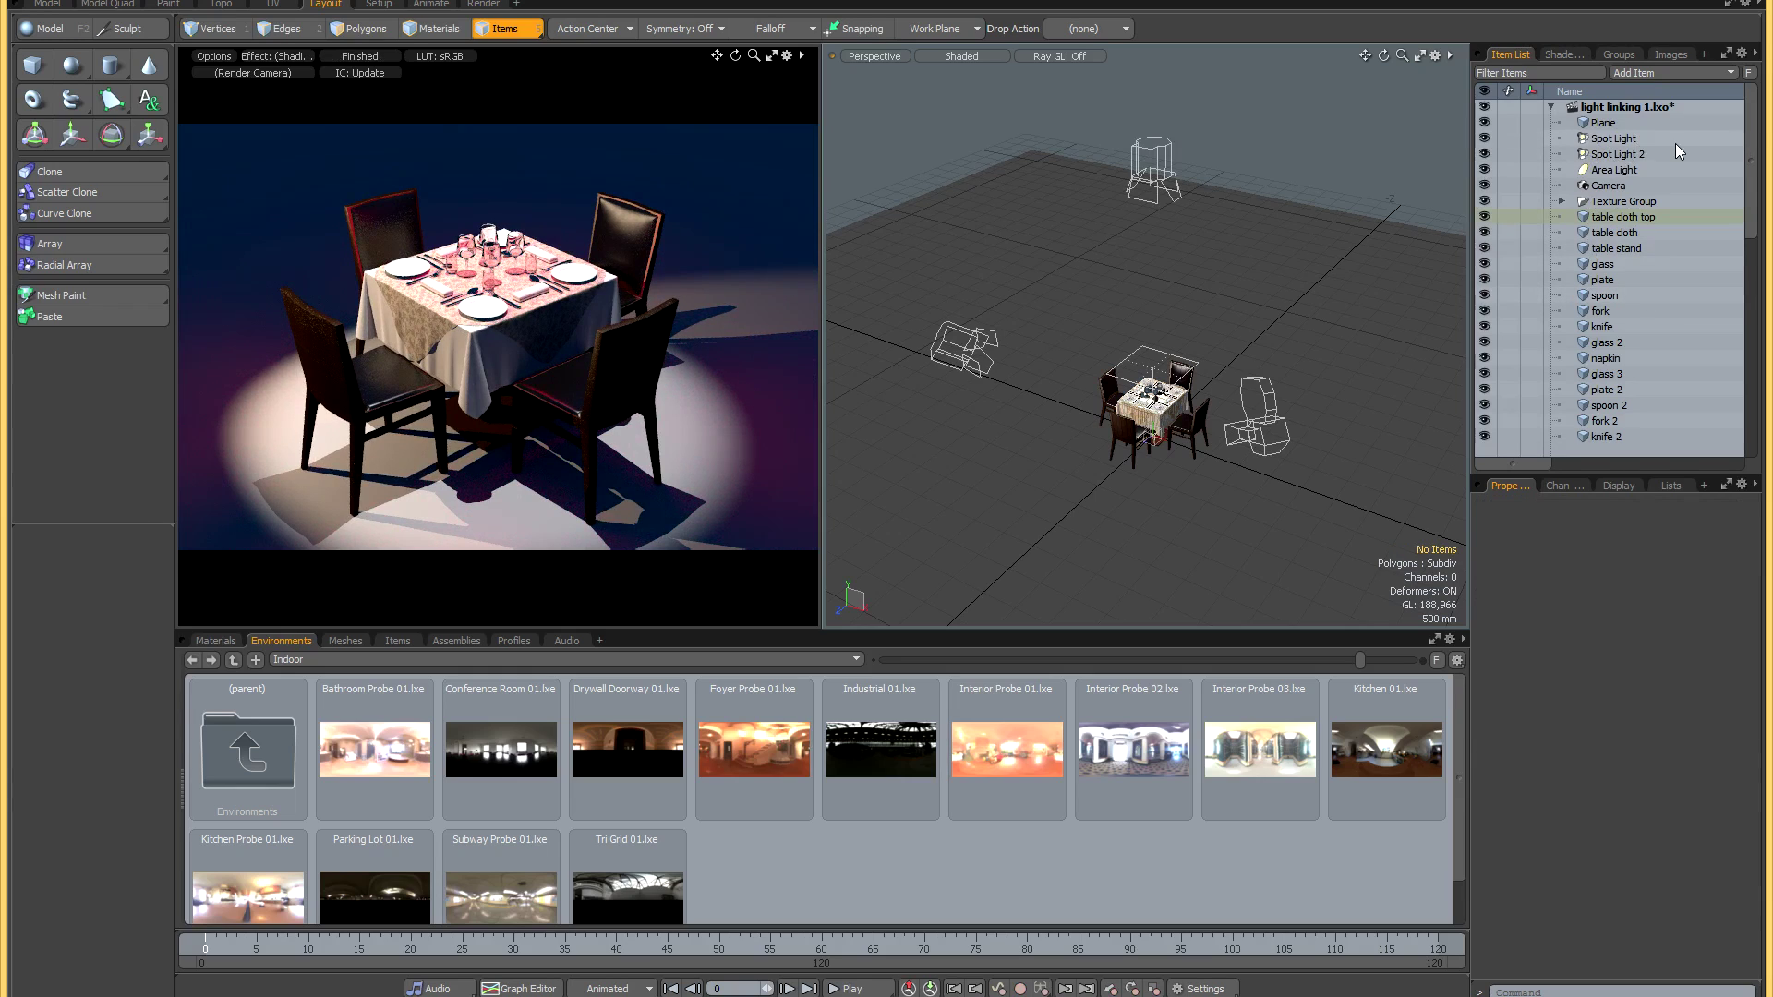
left_click(1608, 155)
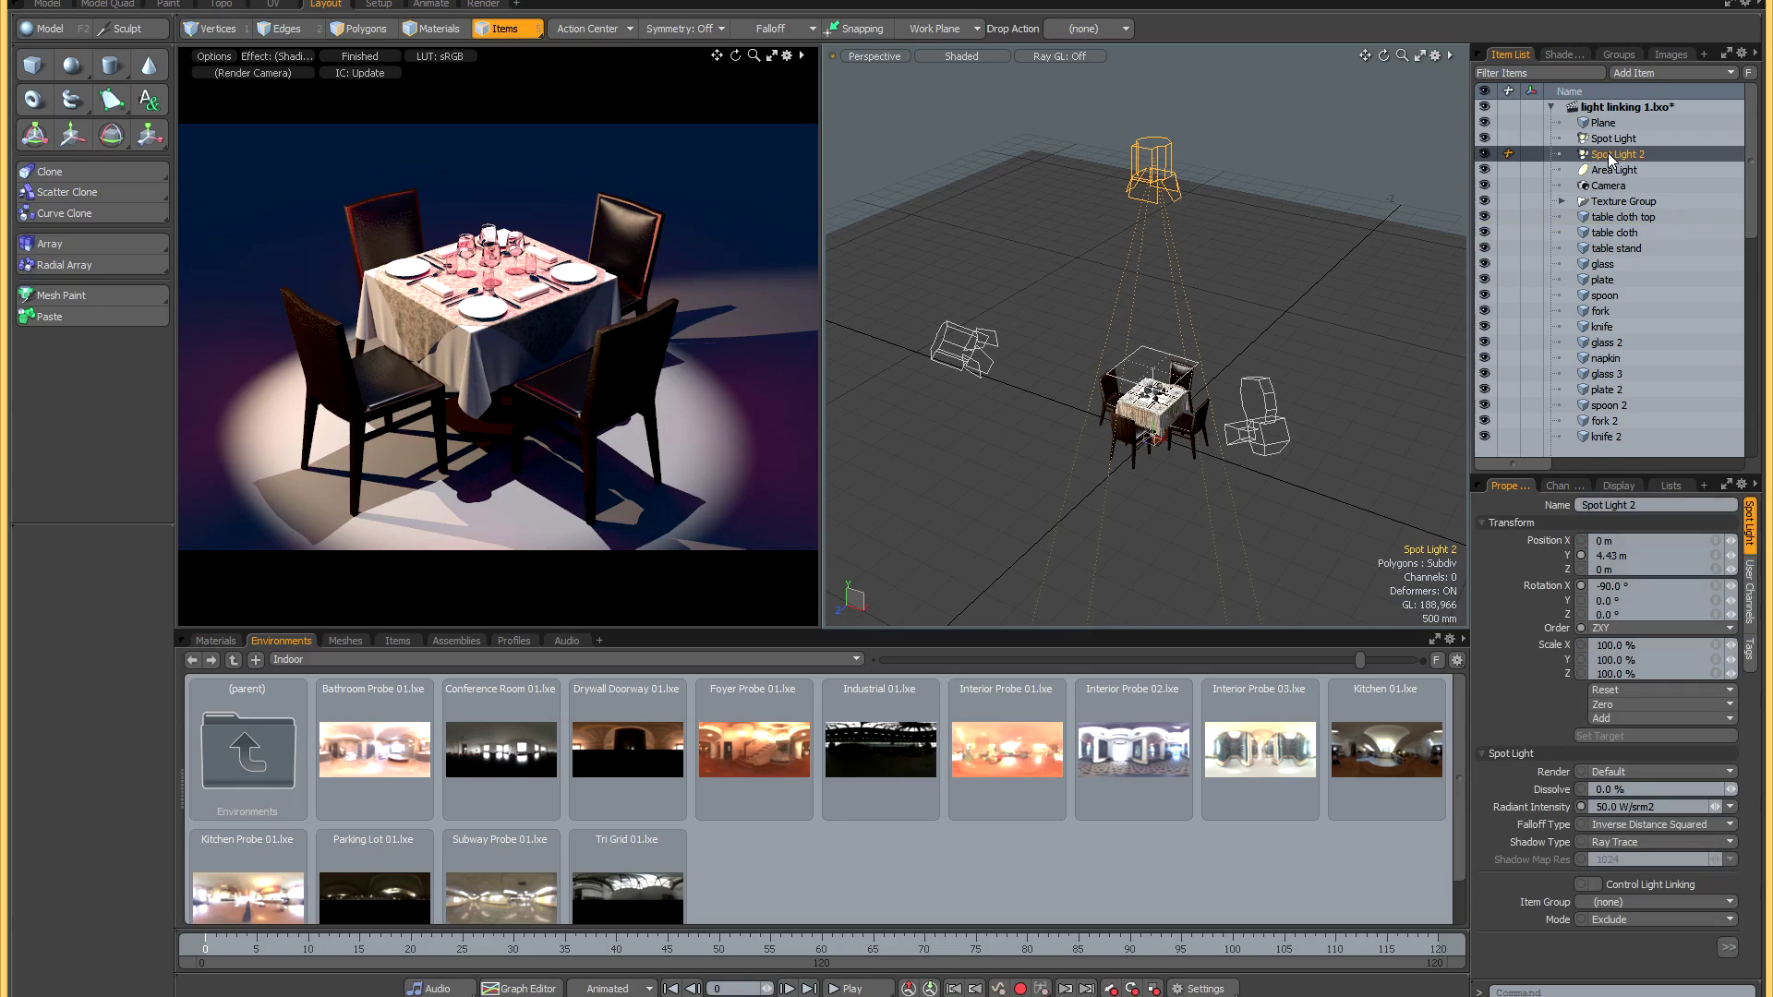
Create a new group named 'spotlight' from the selected Spot Light 2.
left_click(1619, 53)
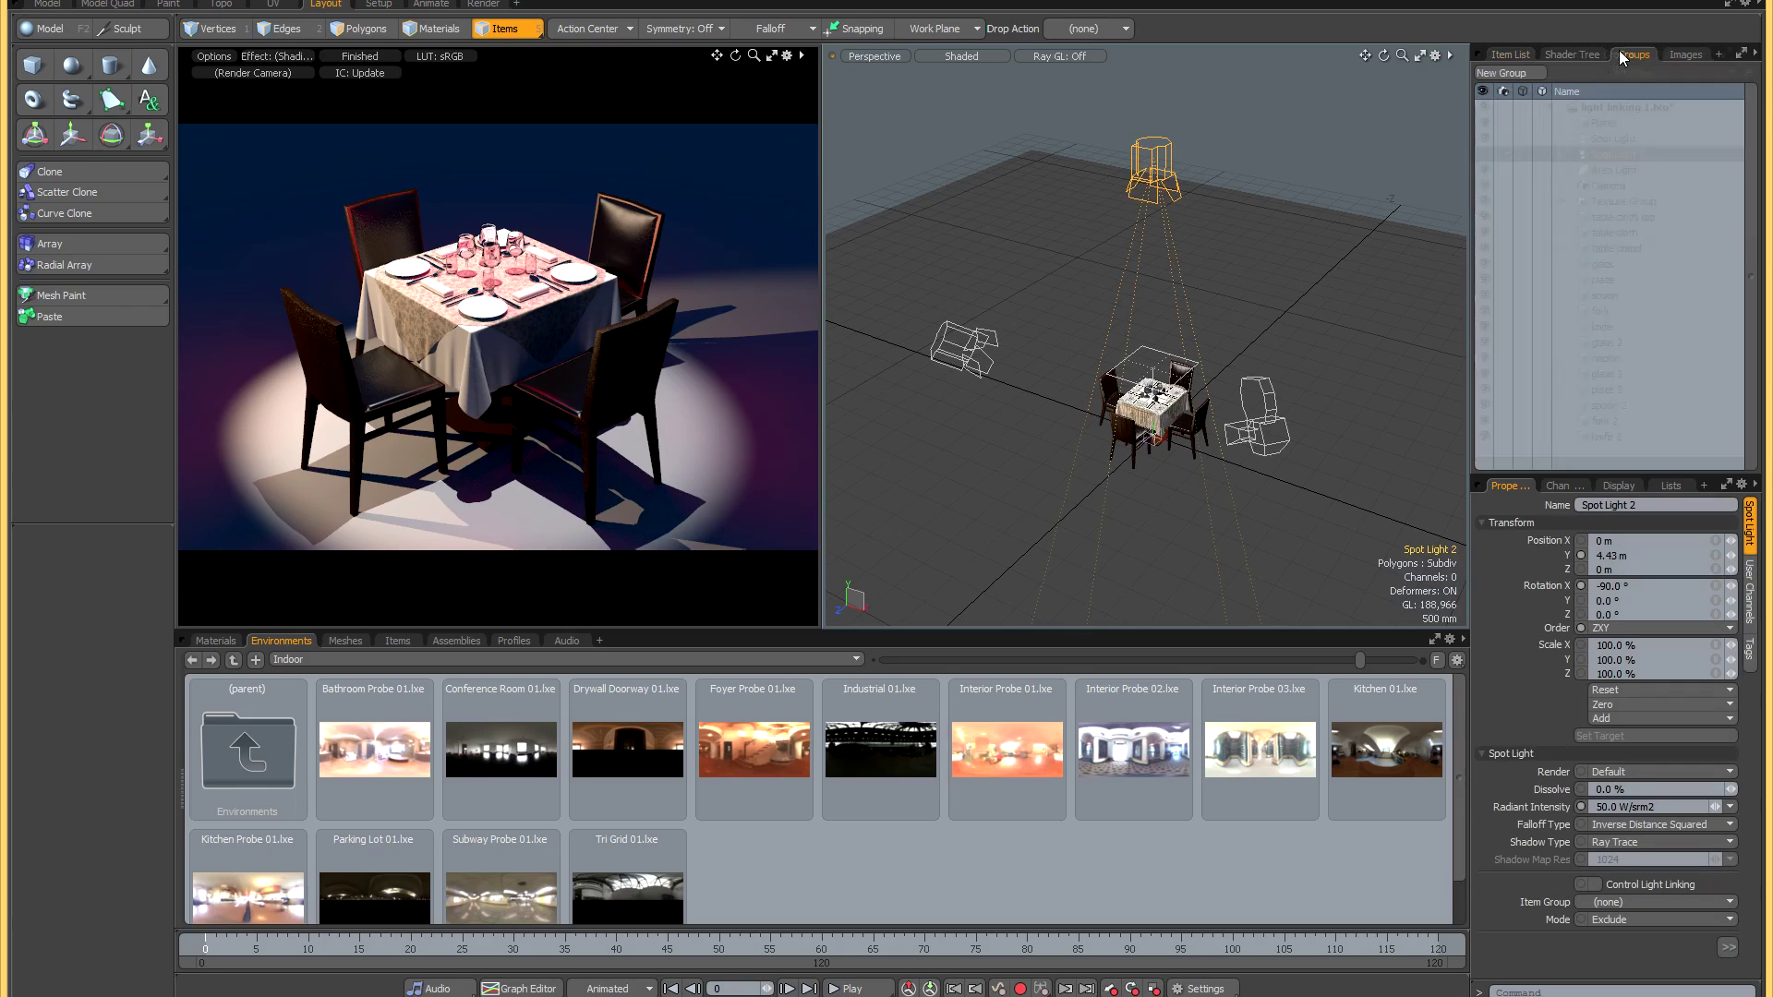
left_click(1520, 72)
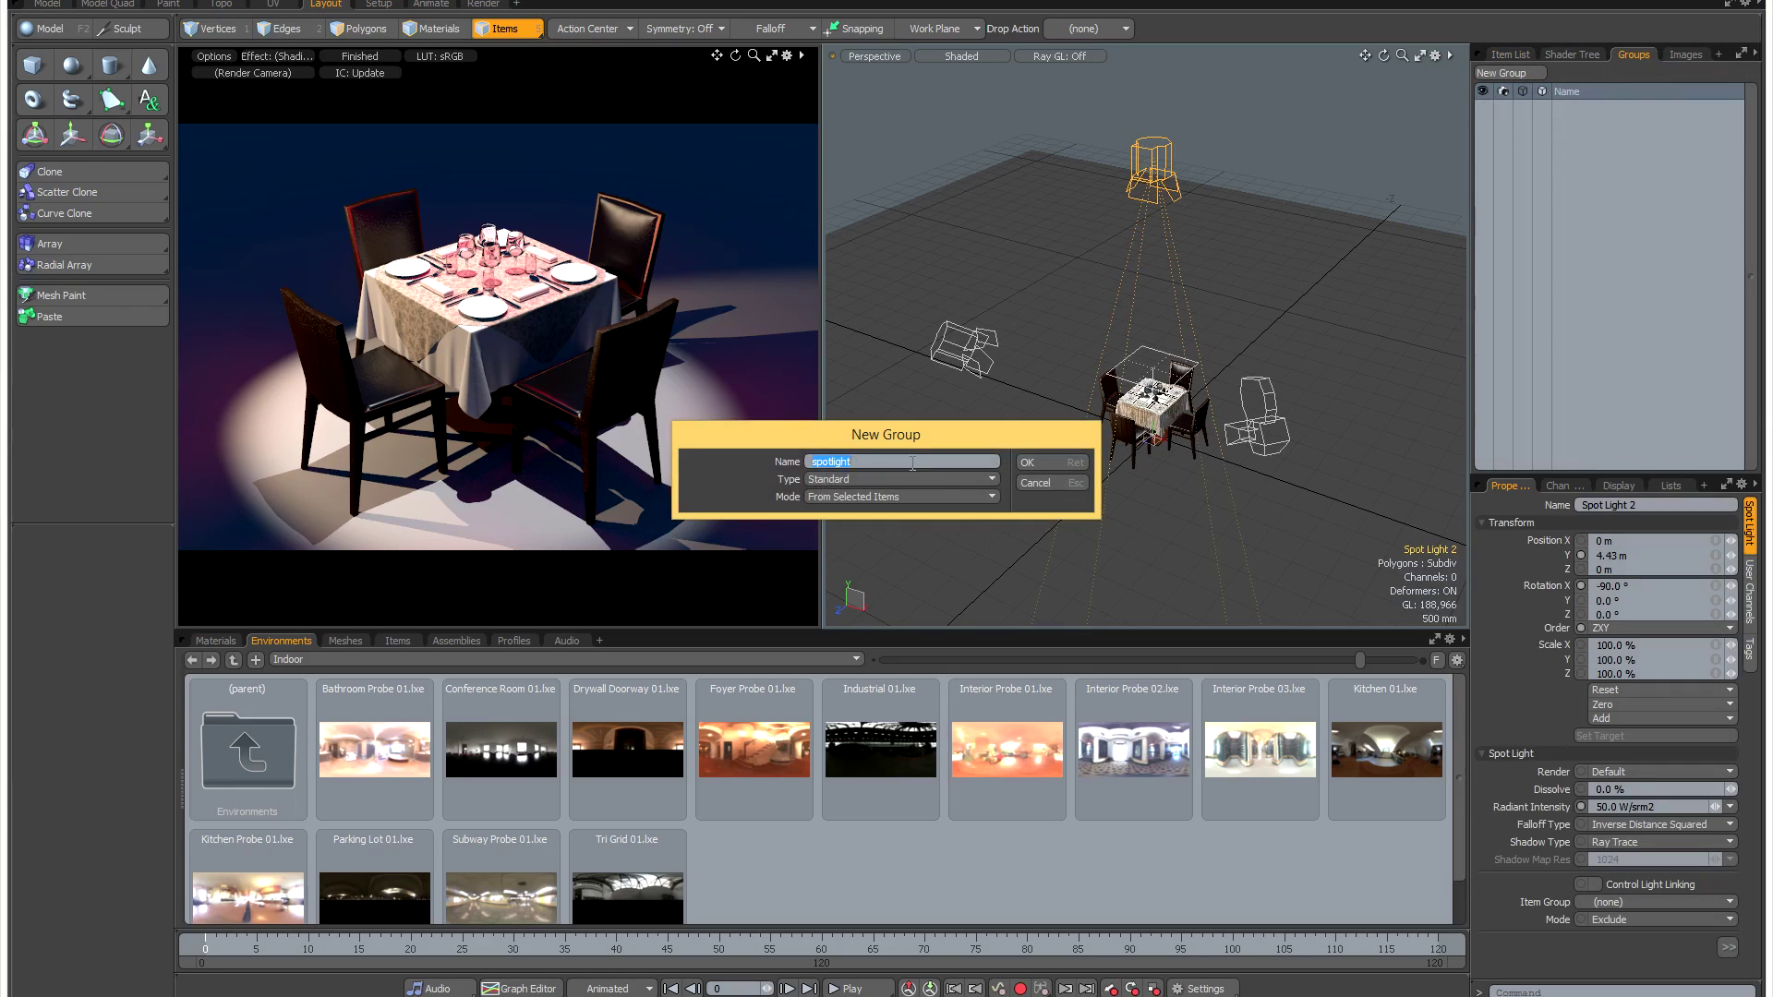
left_click(1060, 461)
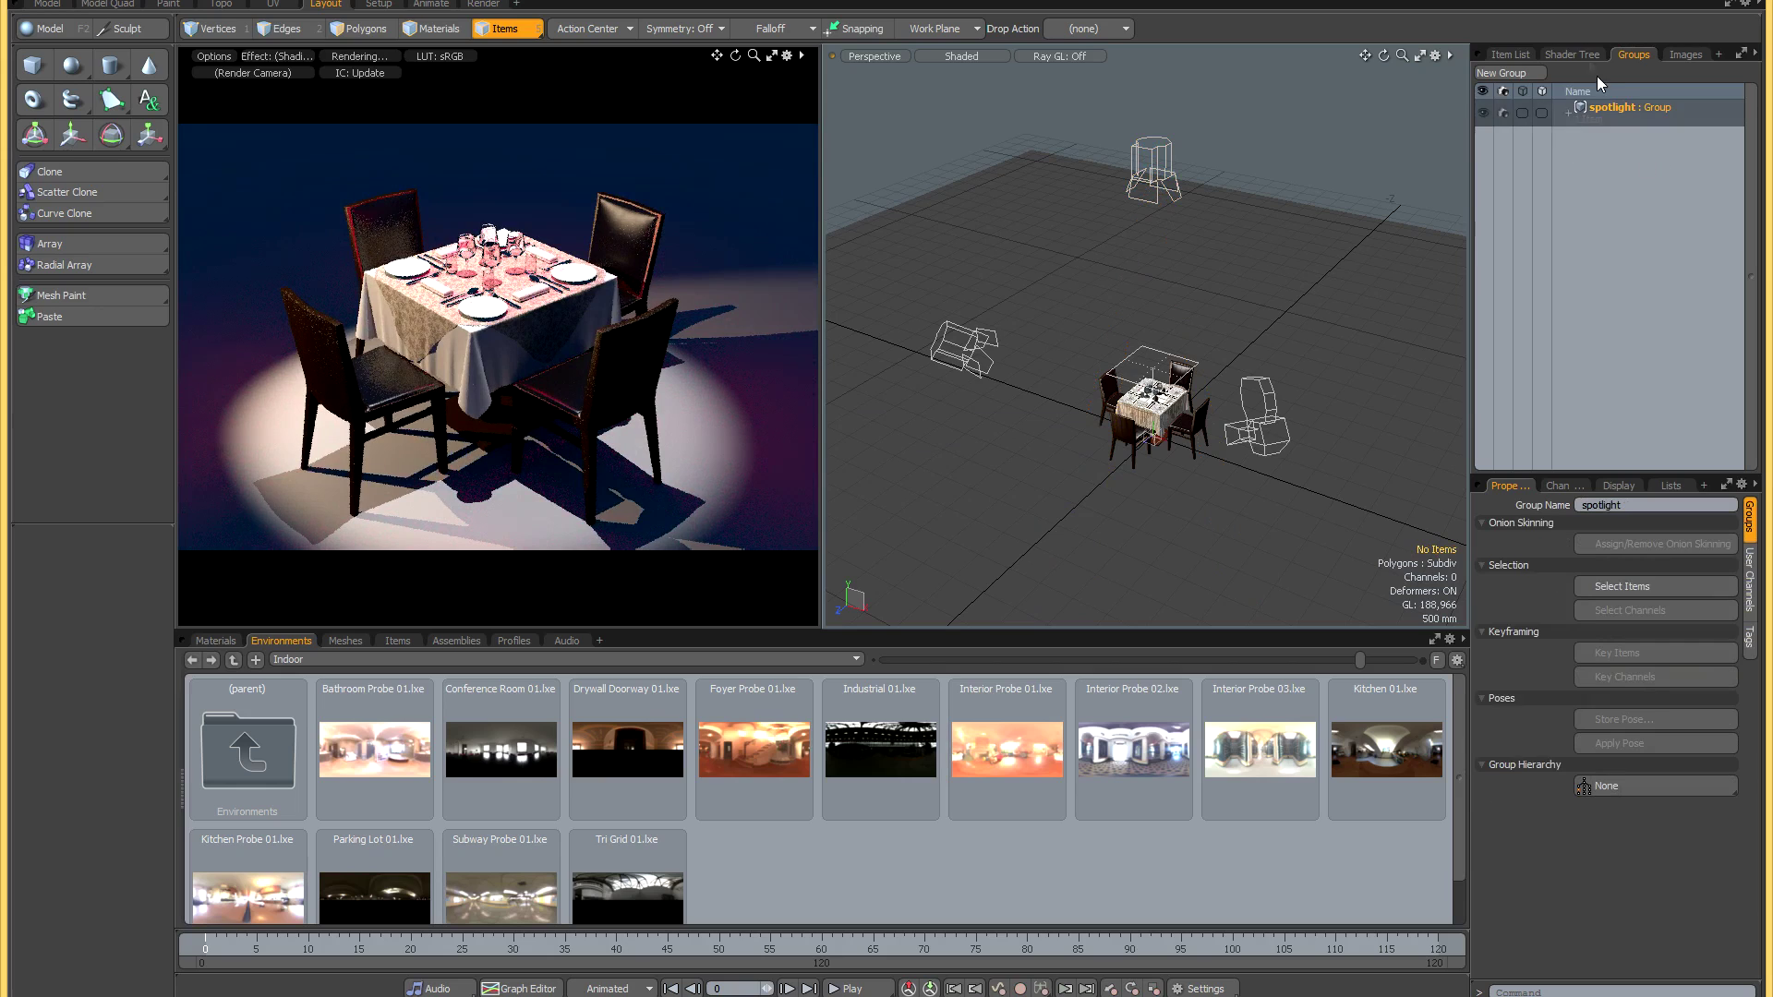
Set the Table Clof shader's Light Linking group to spotlight, leaving mode on Exclude.
left_click(1576, 53)
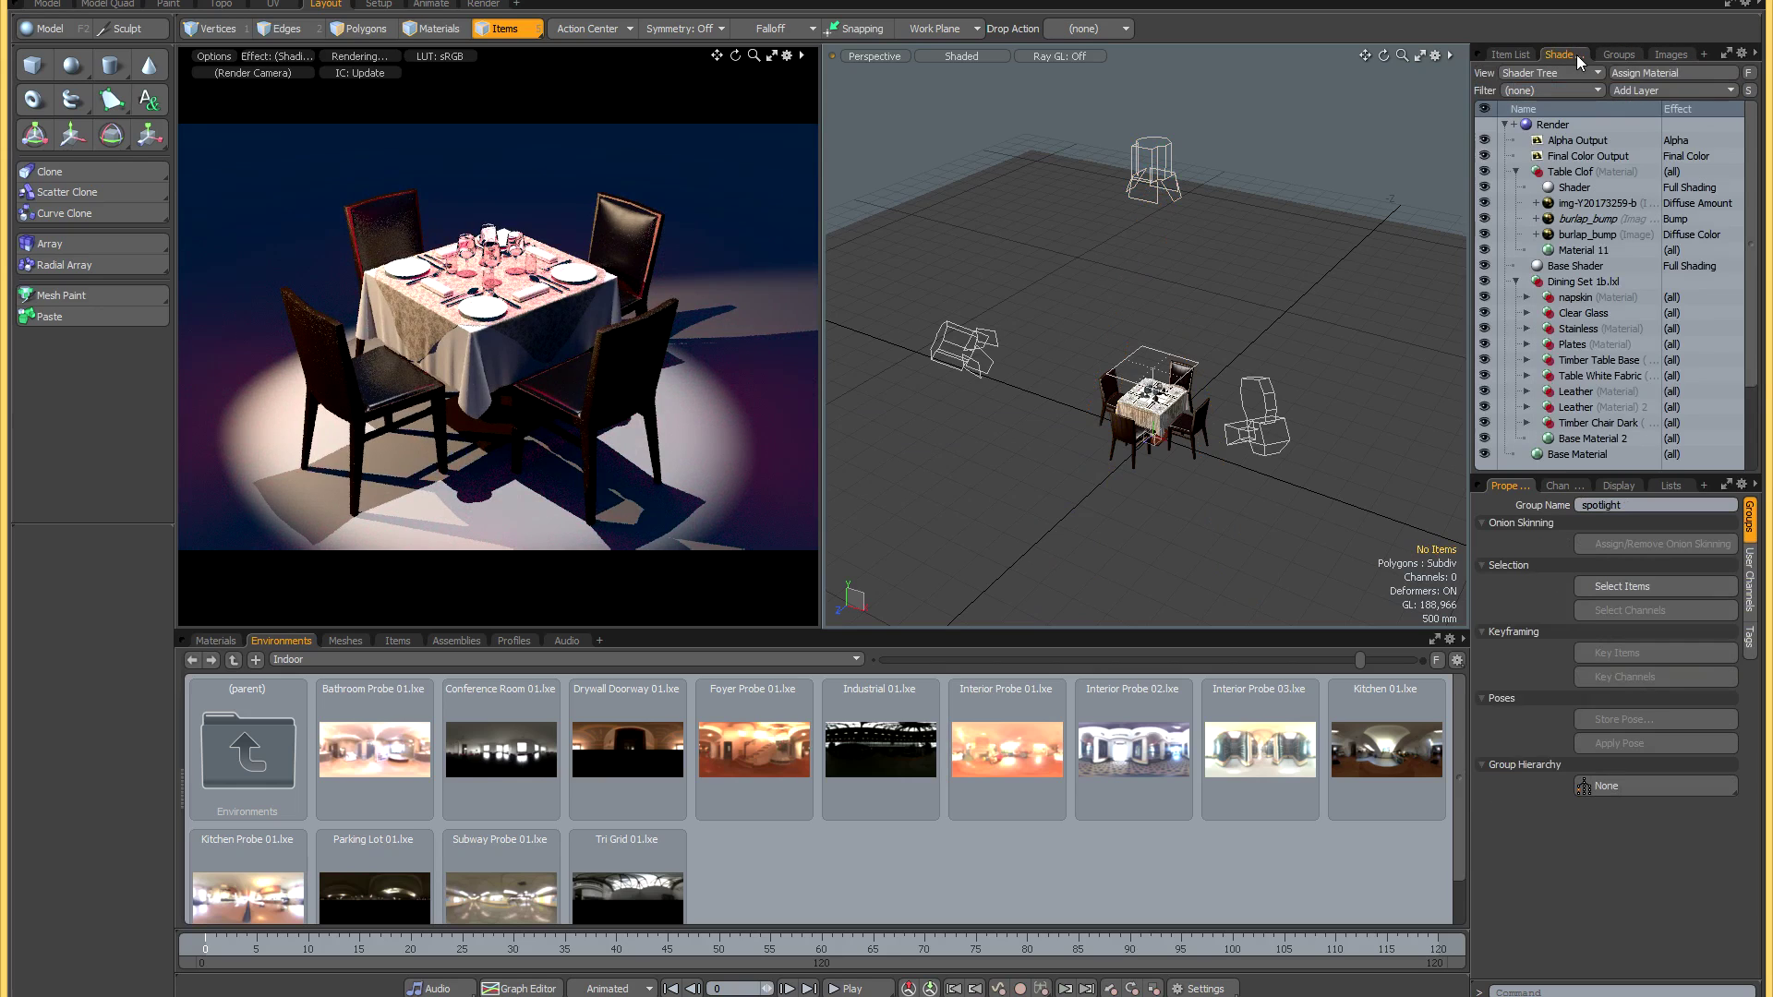
left_click(1572, 188)
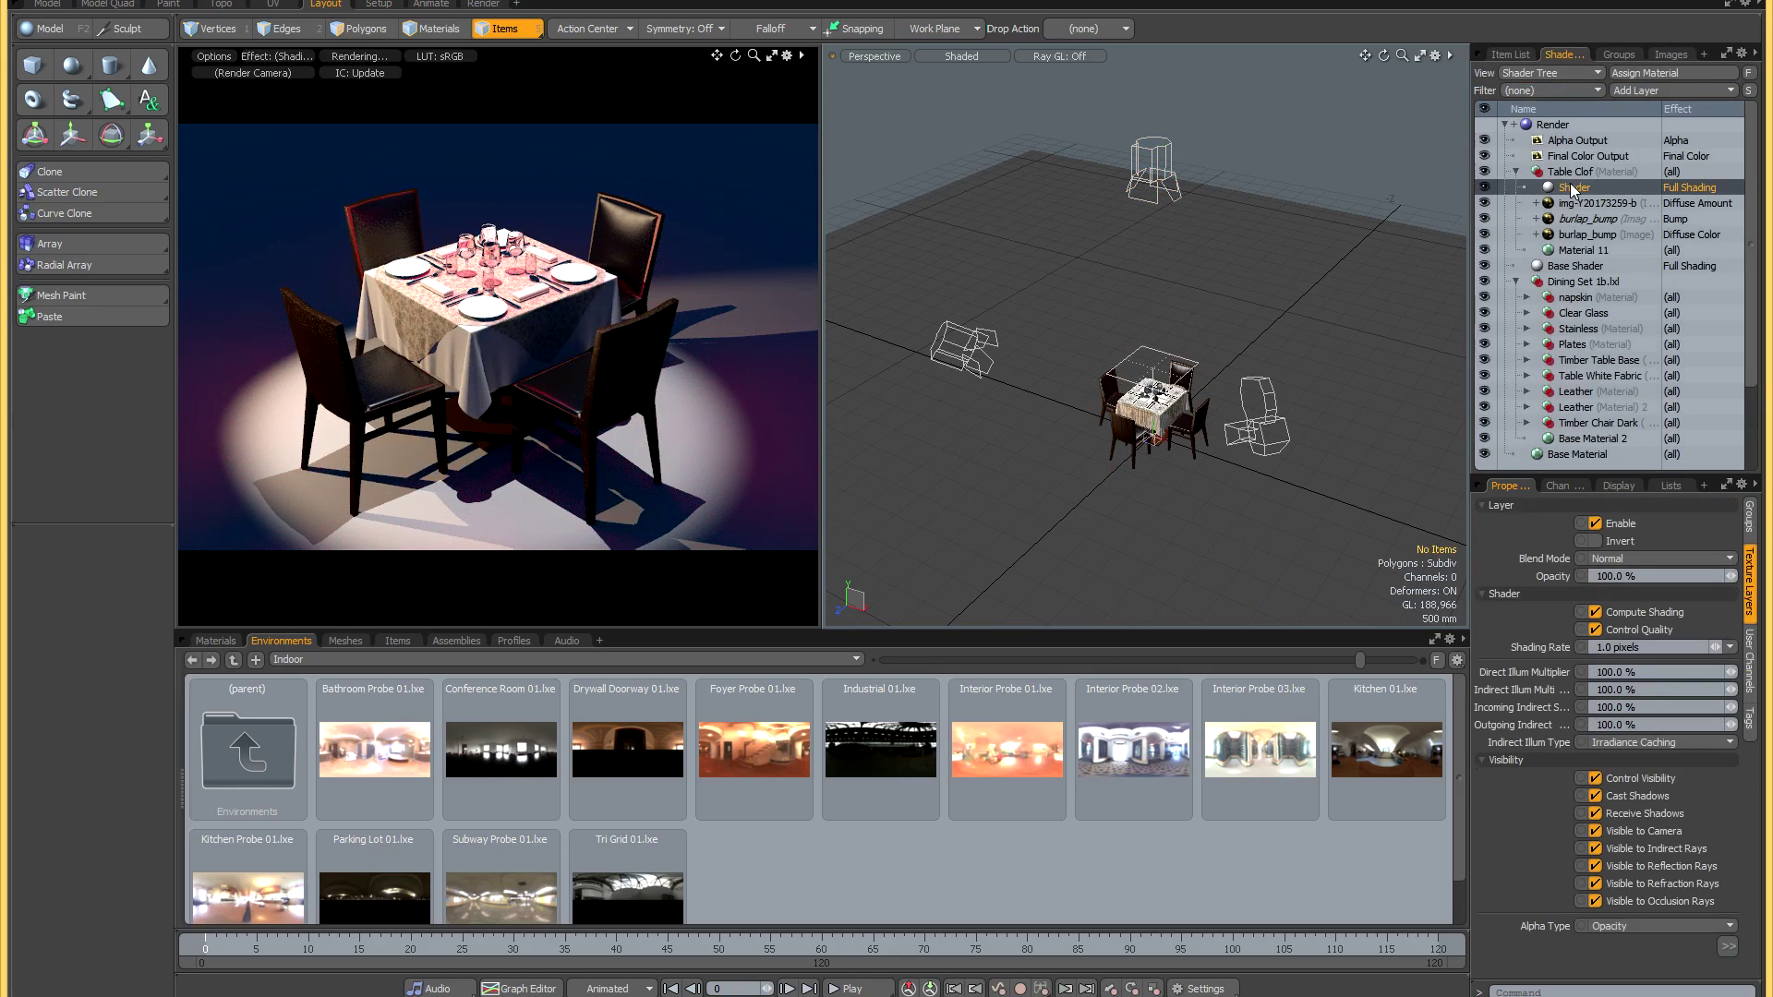
left_click(1728, 488)
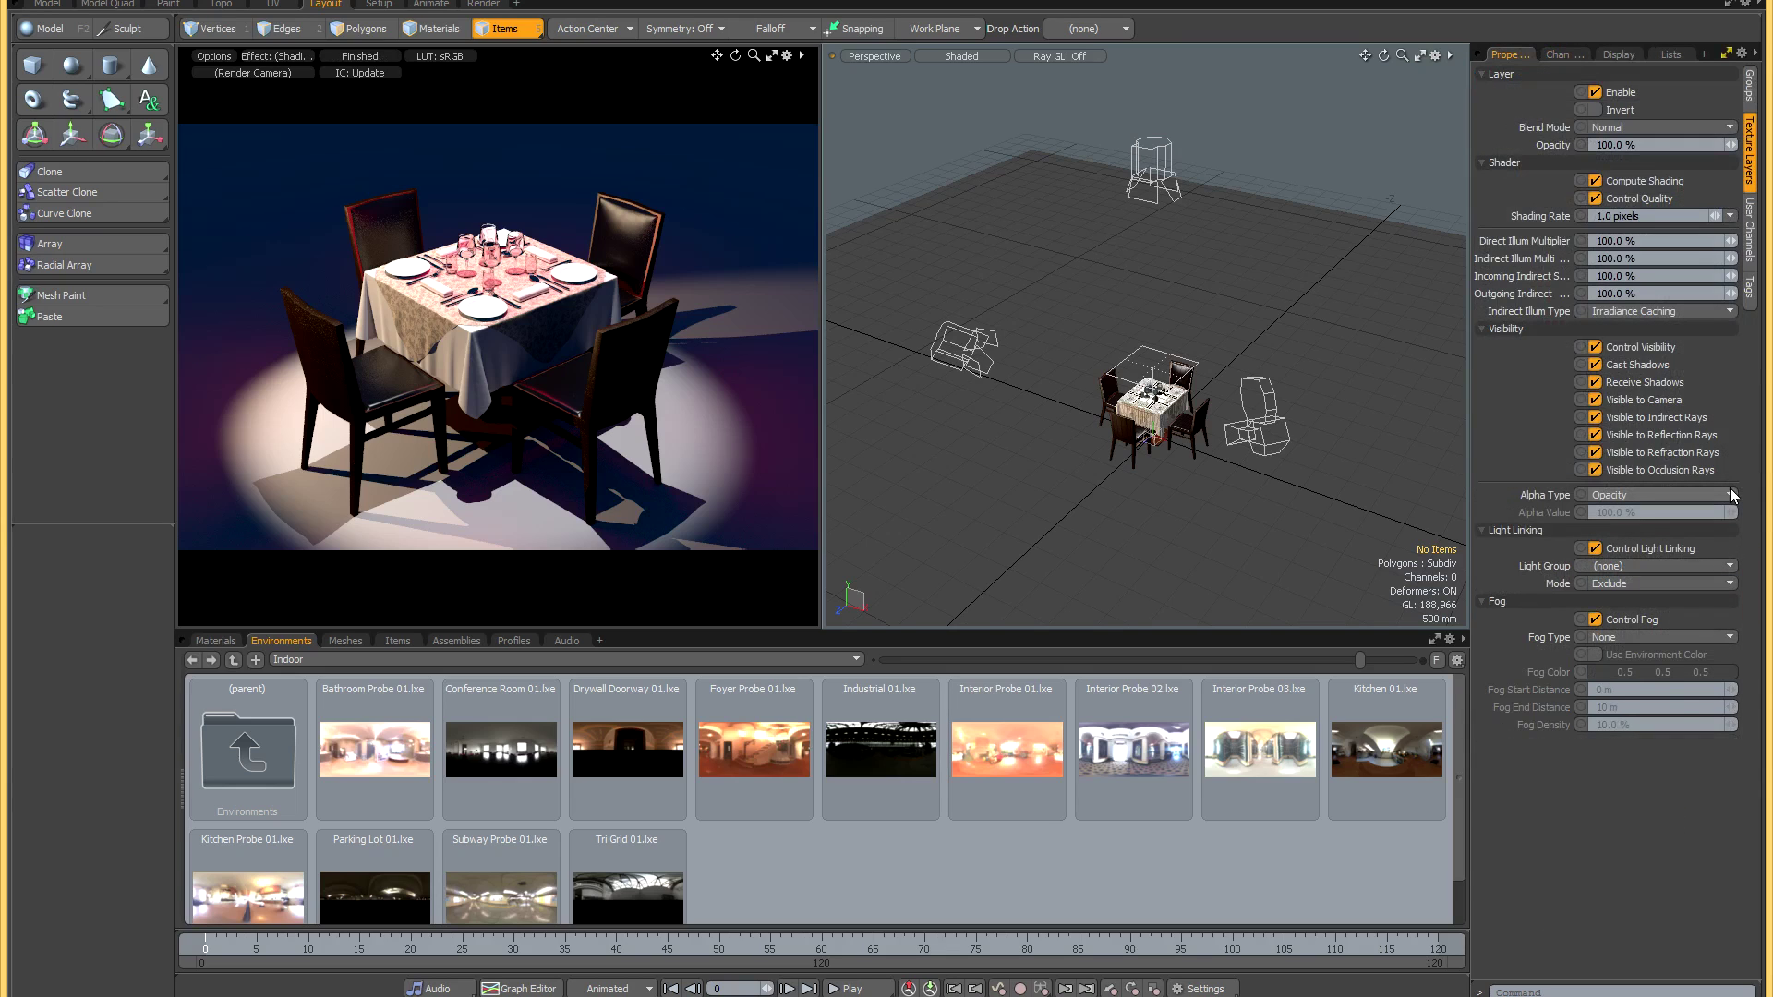
left_click(1647, 565)
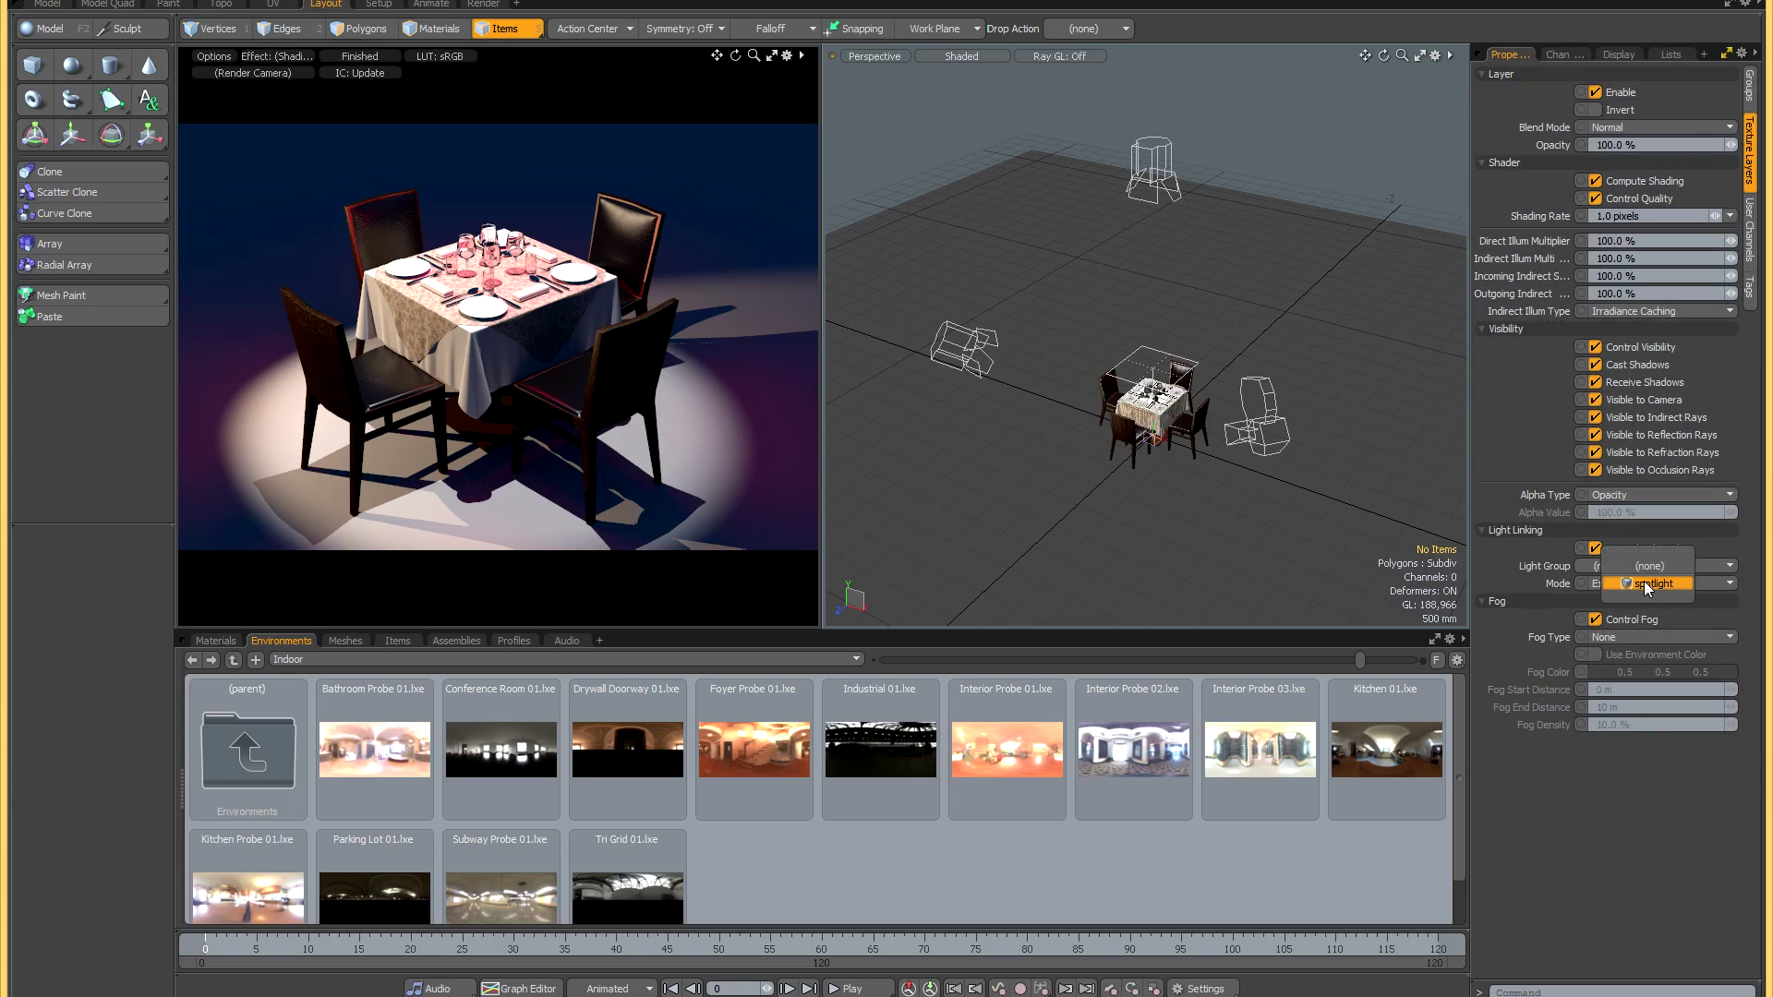
left_click(1644, 584)
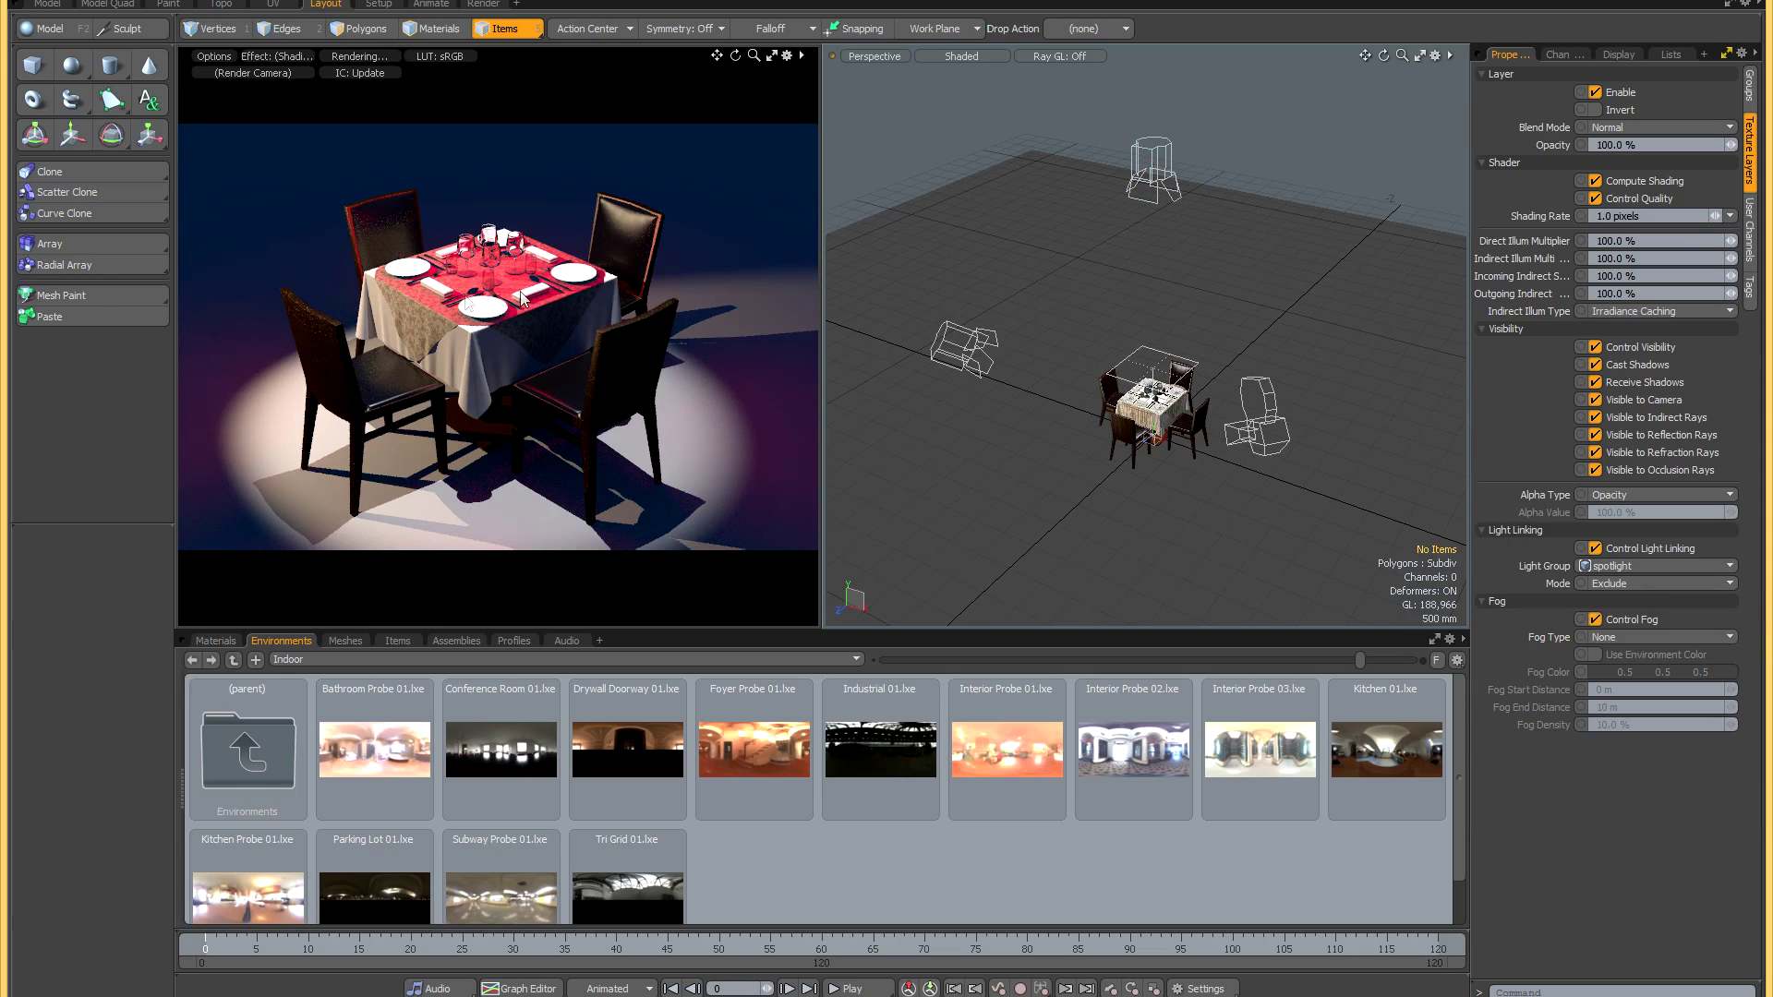
left_click(1624, 584)
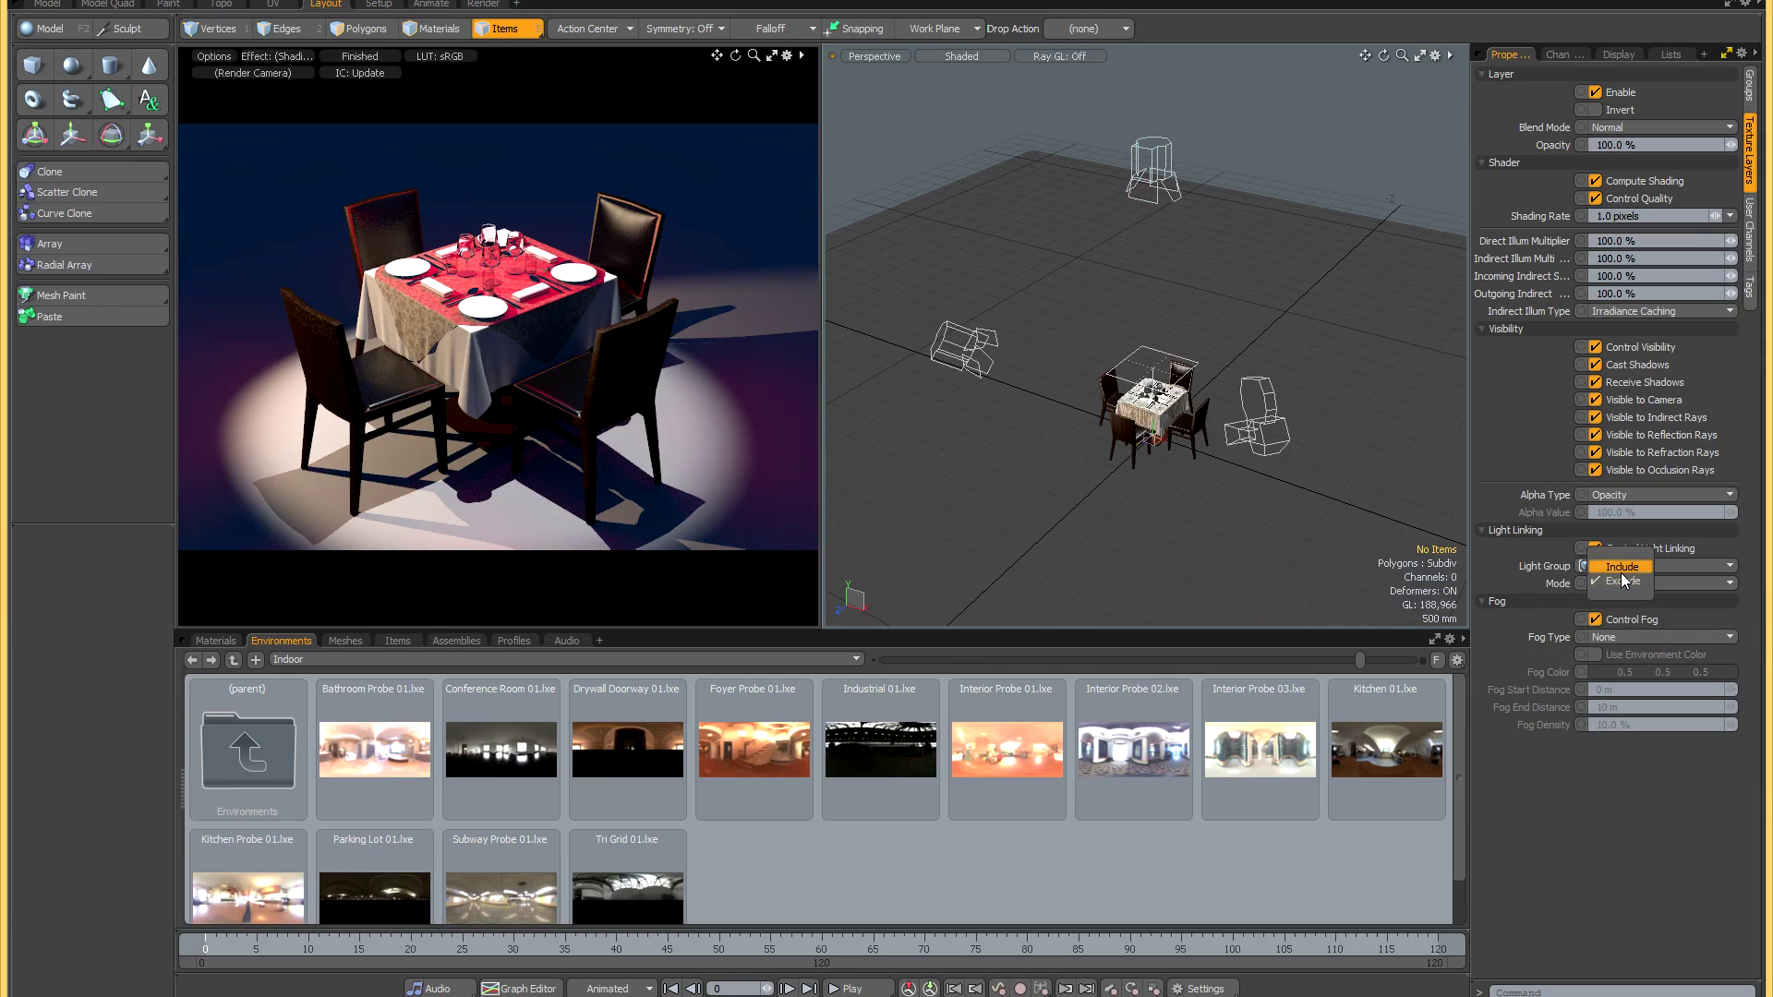
Try Include mode, then set the Light Group to (none) and mode back to Exclude.
left_click(1622, 570)
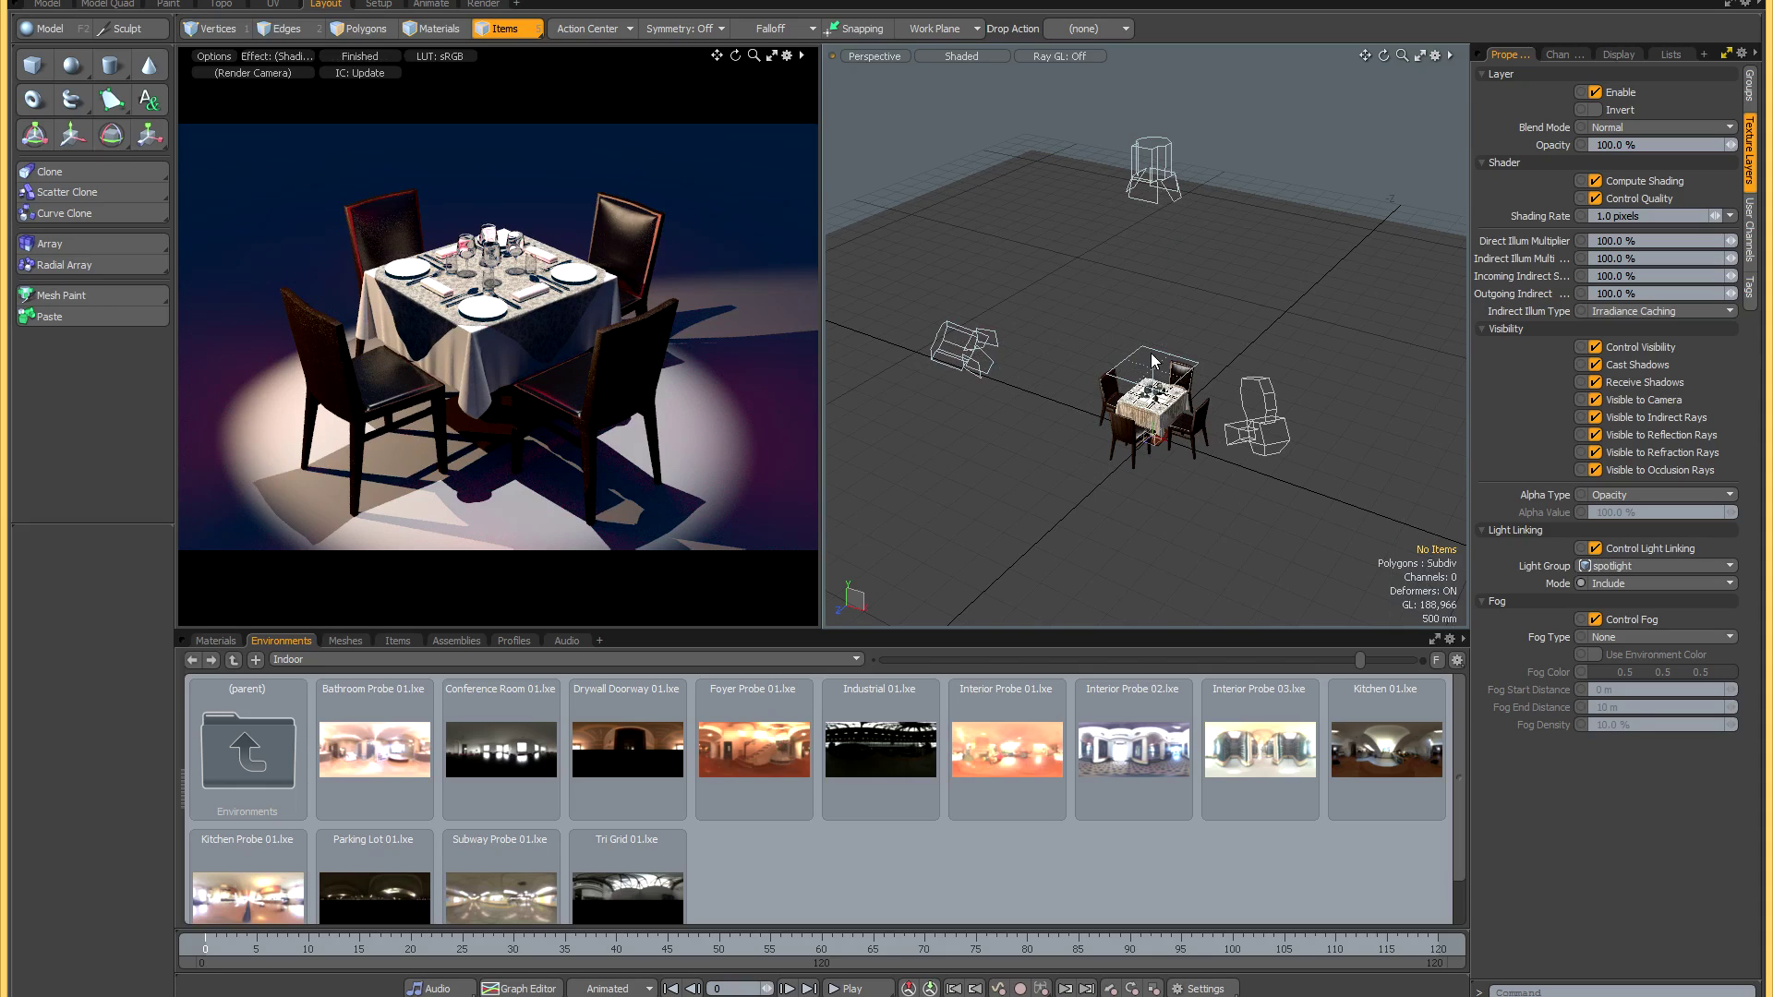
left_click(1626, 565)
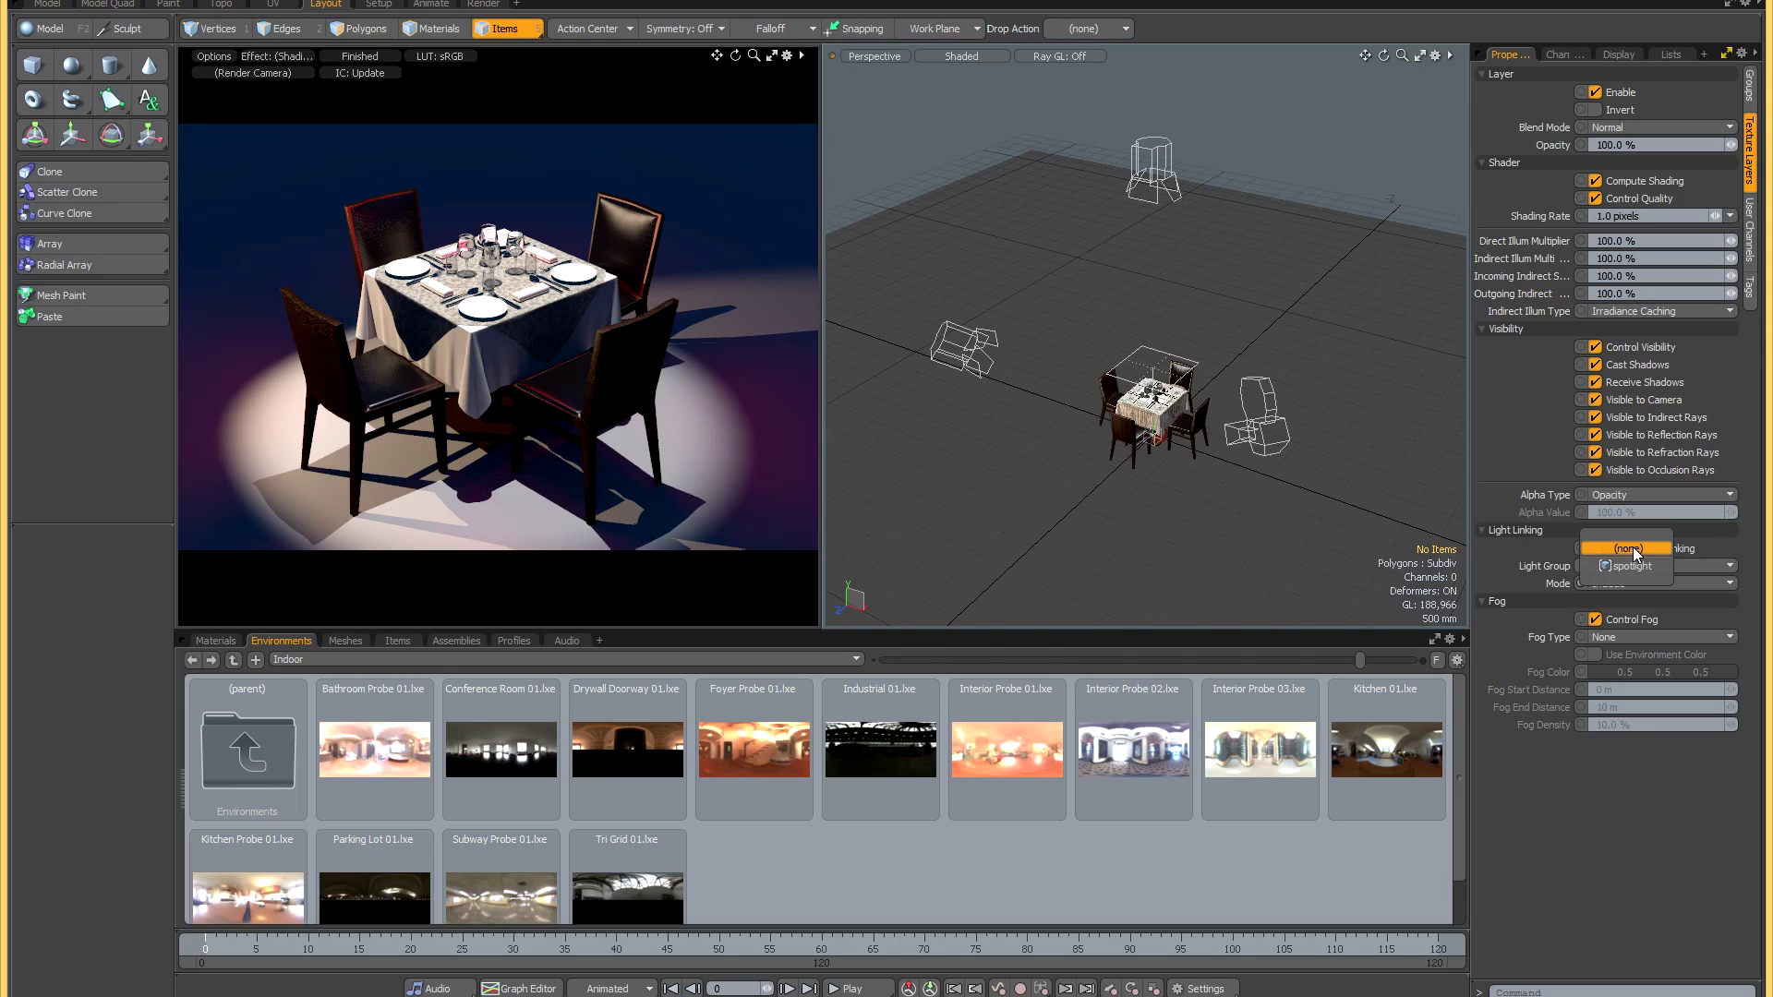
left_click(1632, 546)
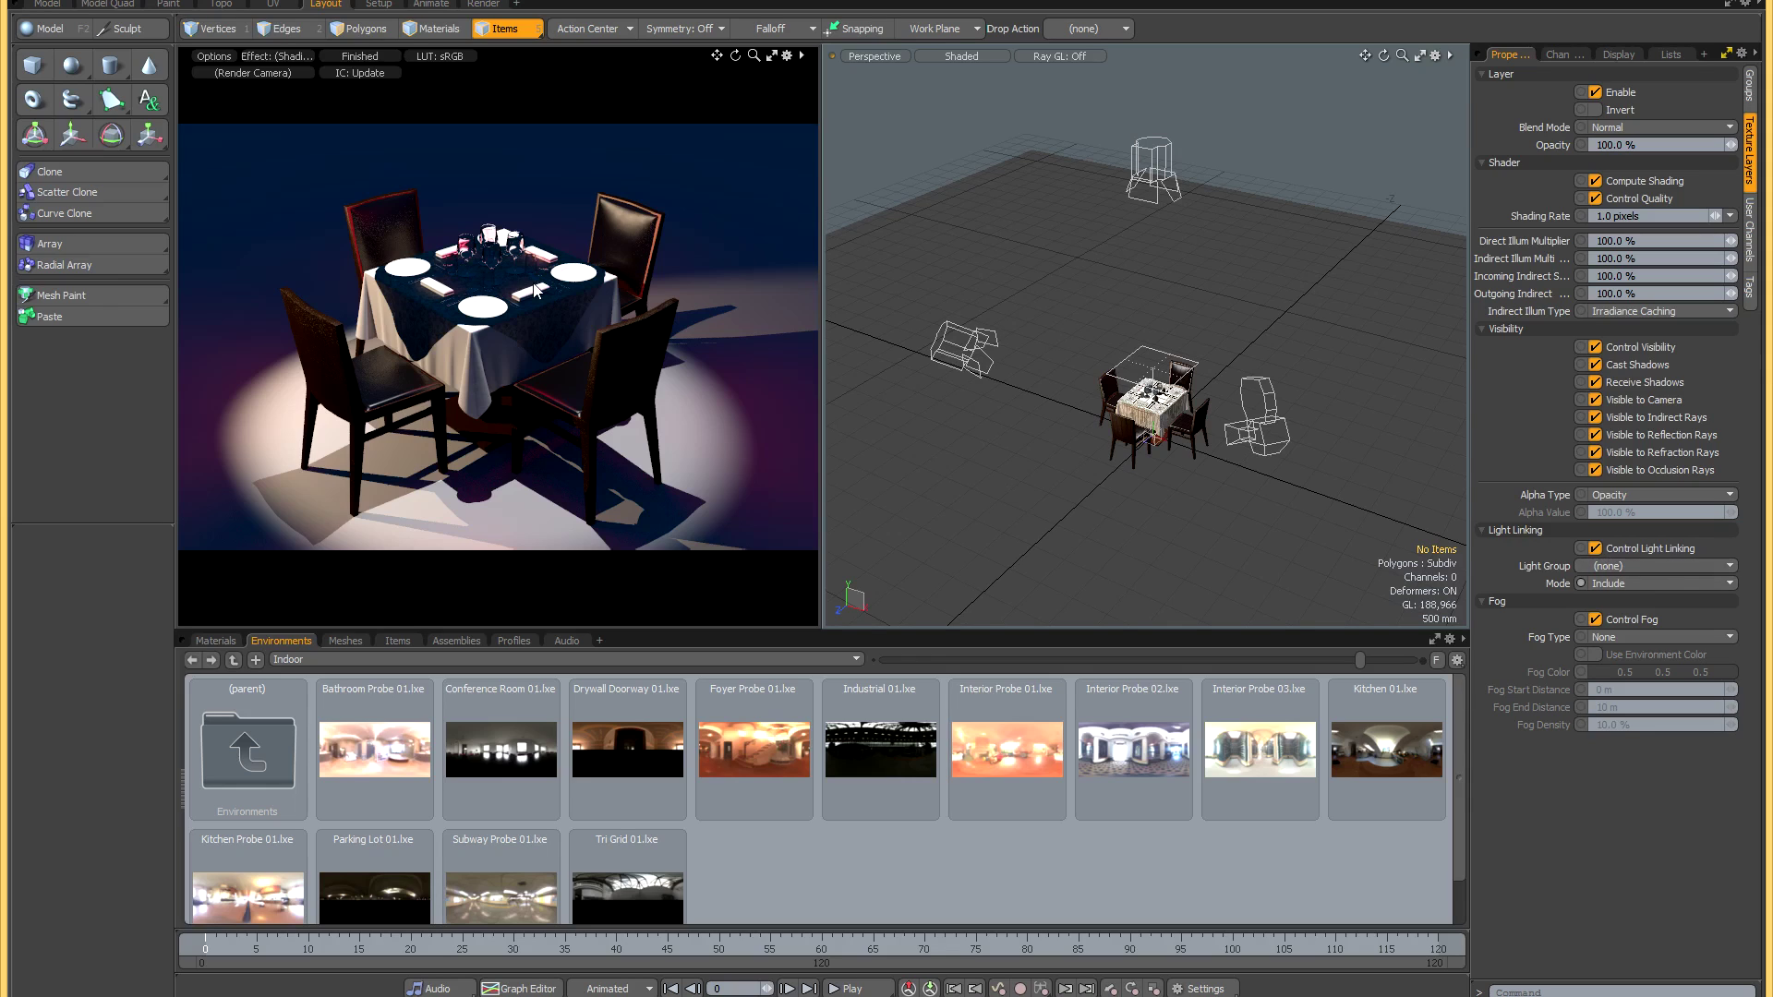
left_click(1620, 584)
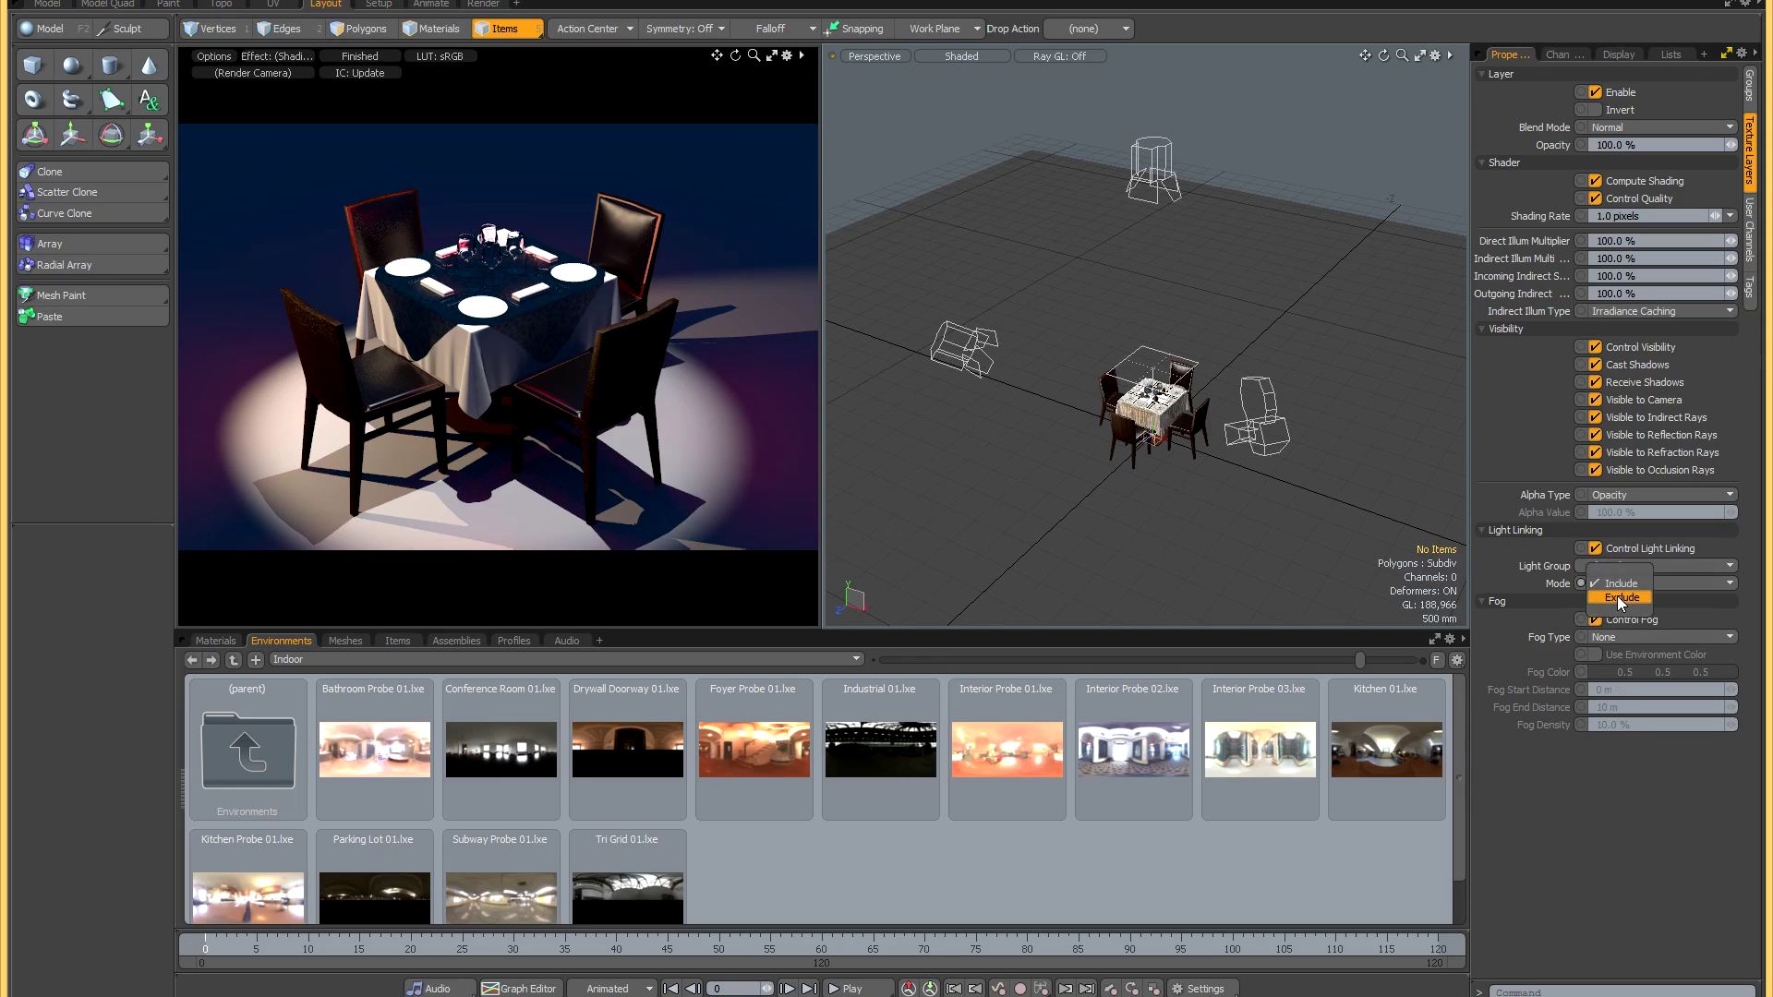
left_click(1620, 597)
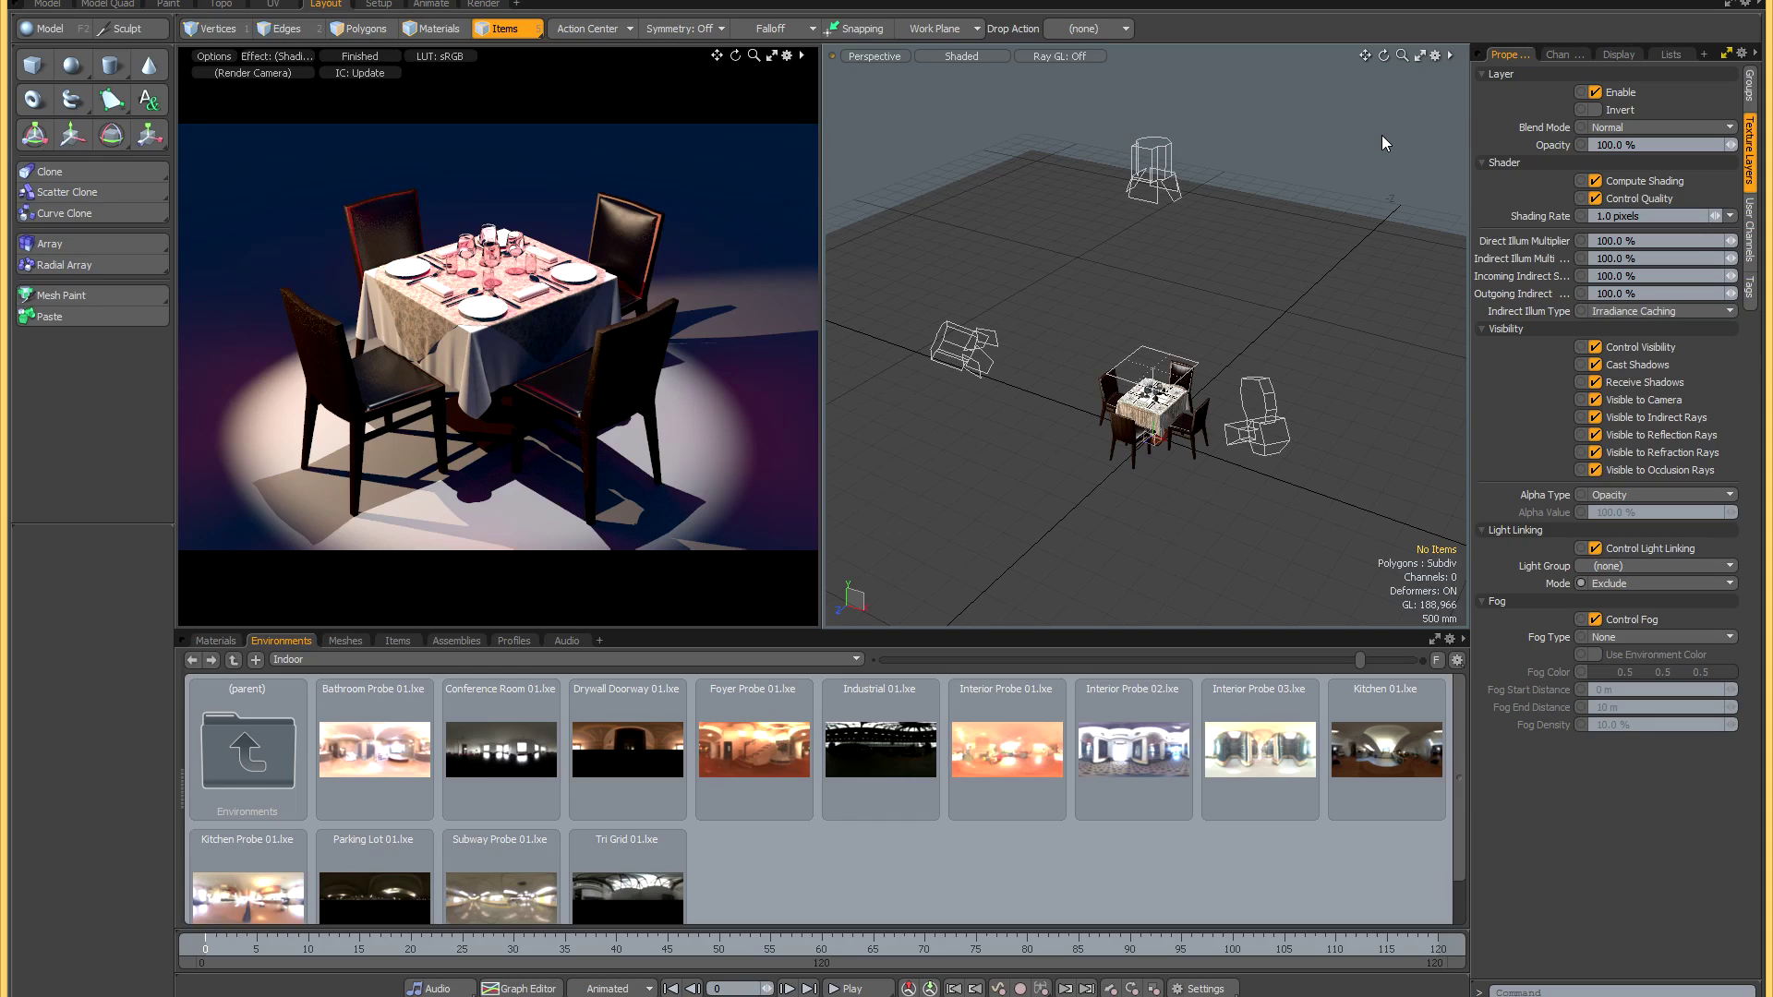
Select the Area Light in the Item List and make a new group 'arealight' from it.
left_click(1727, 56)
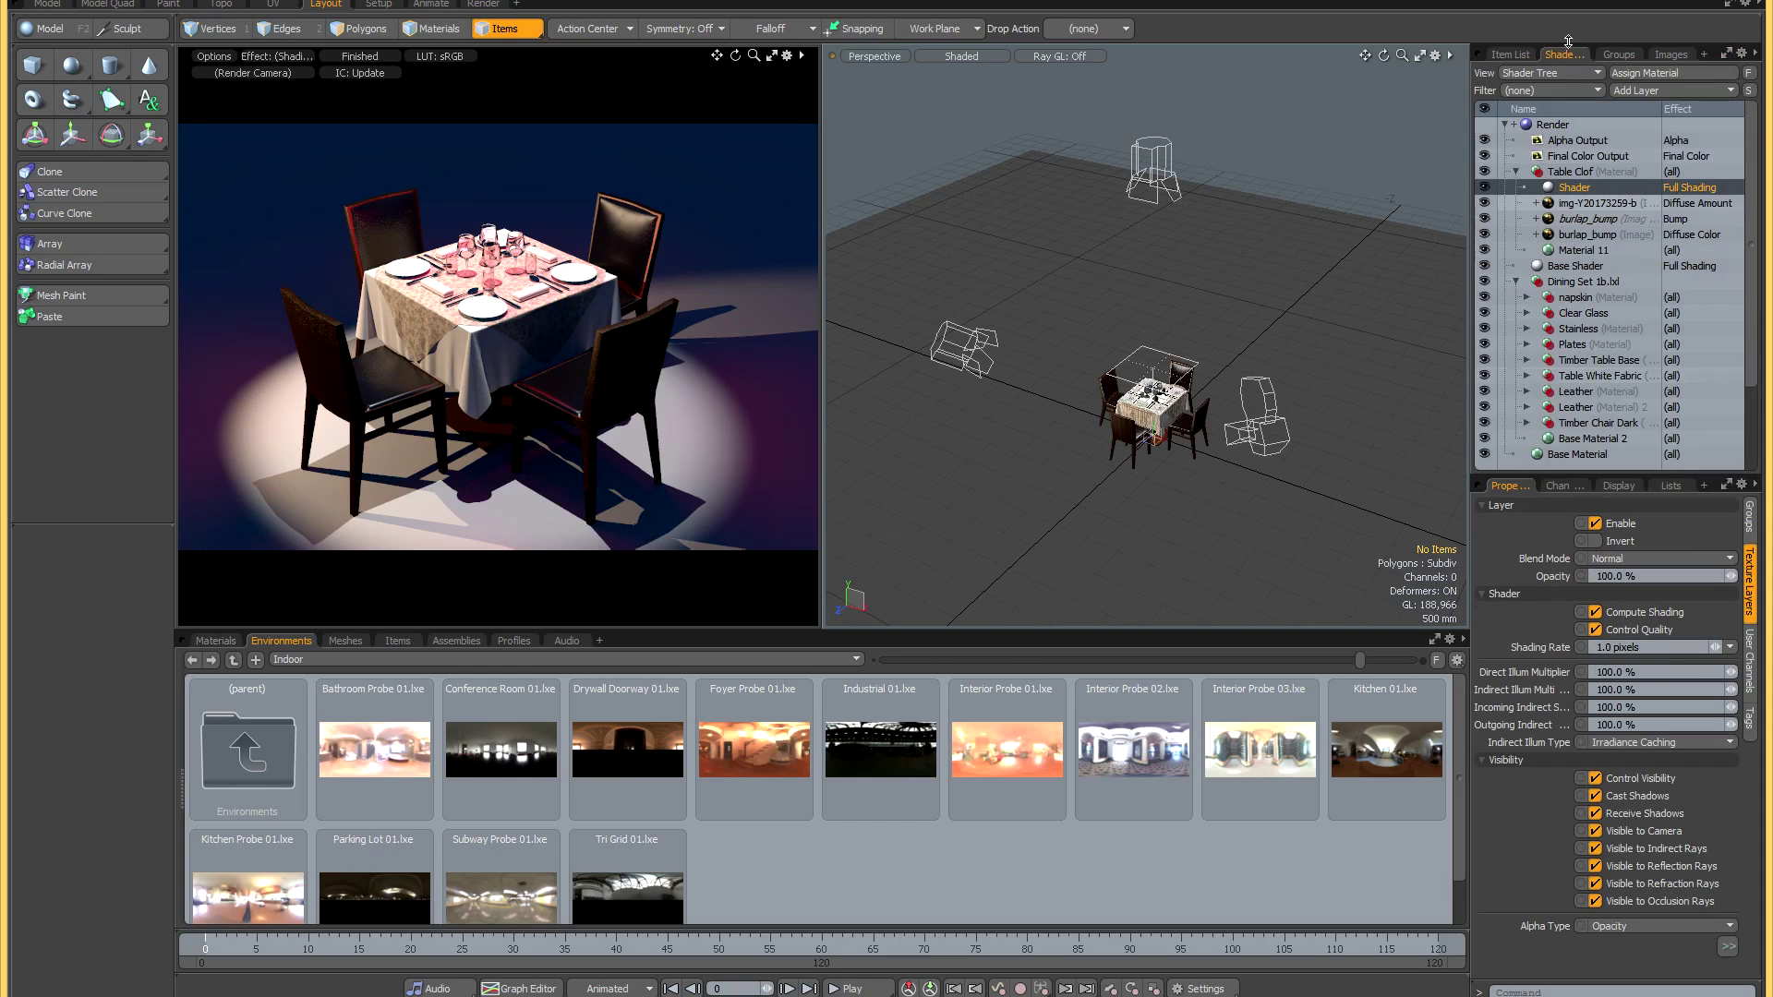
left_click(1510, 55)
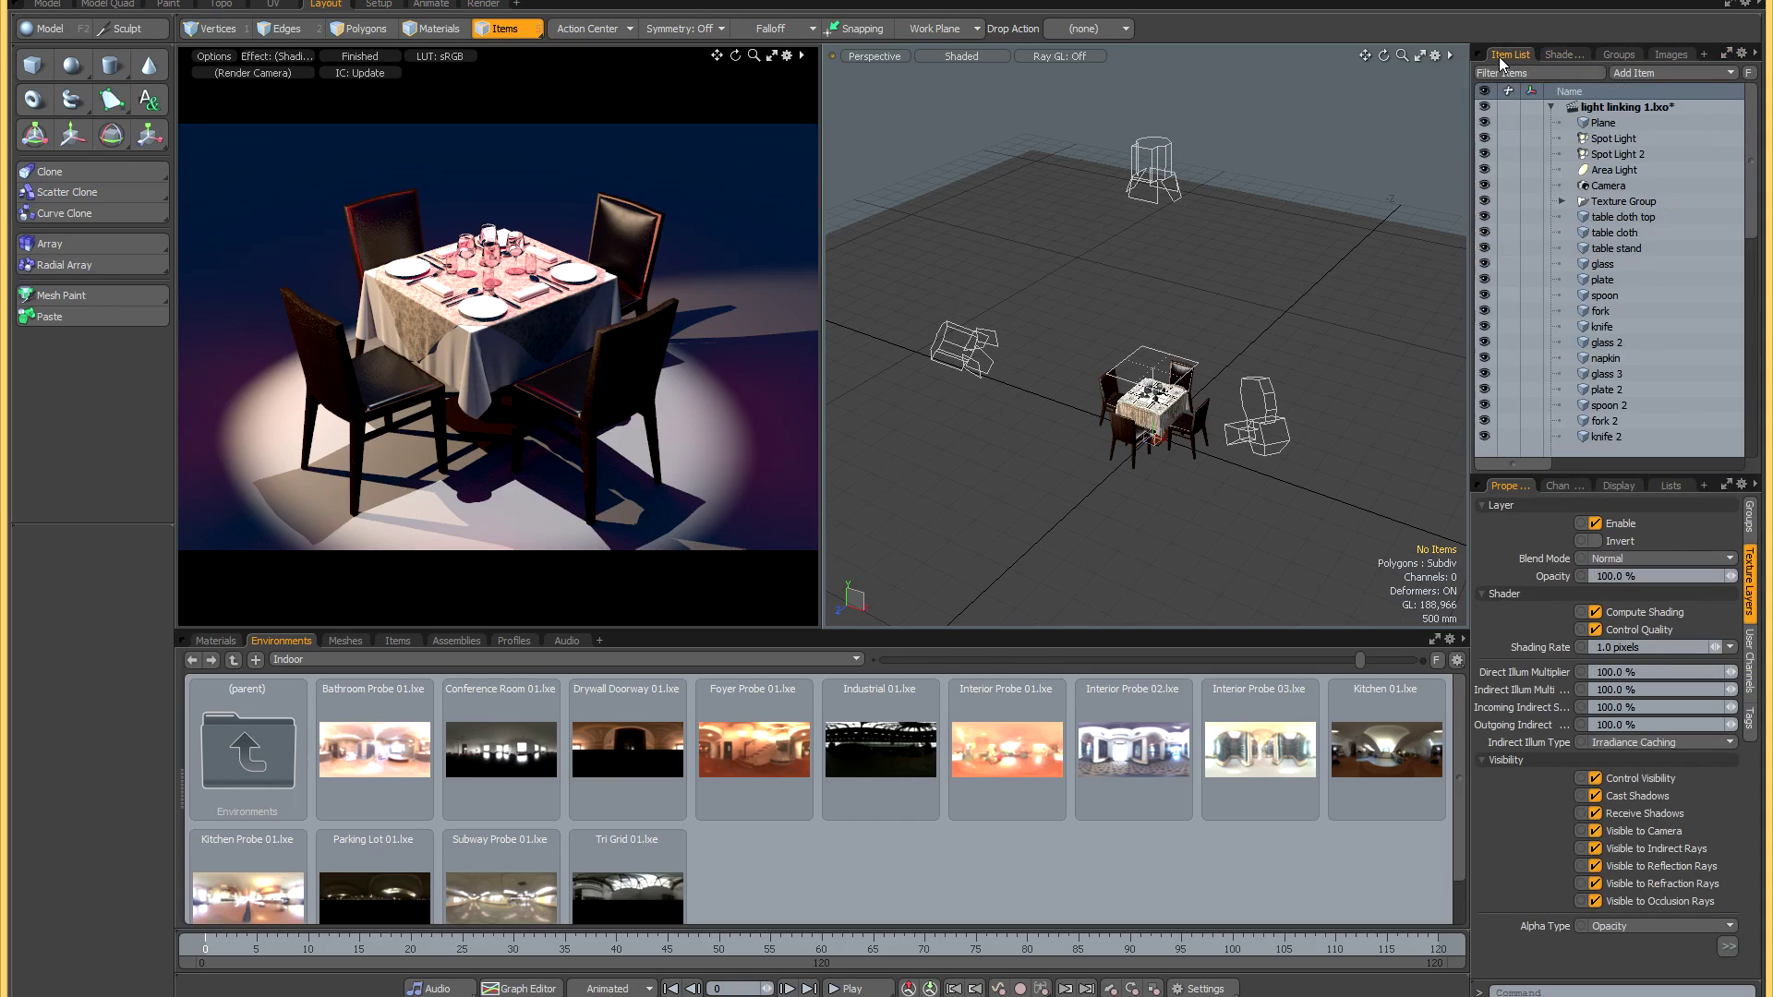
left_click(1569, 174)
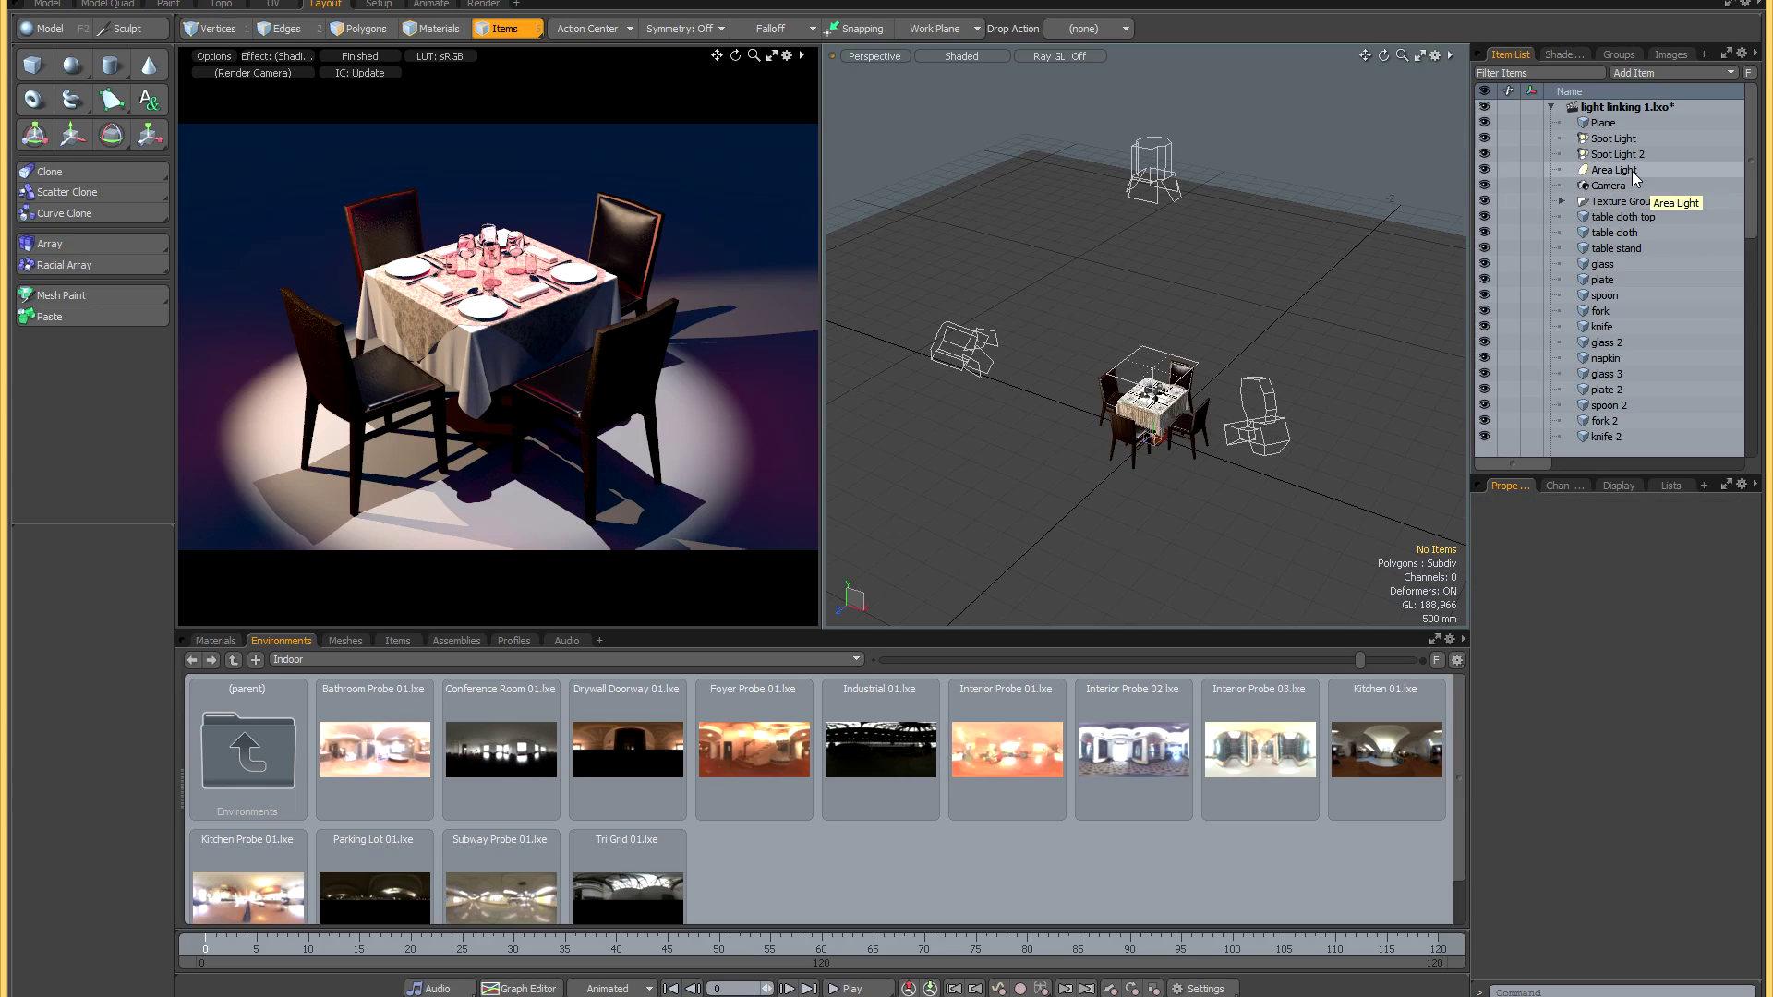
left_click(1612, 172)
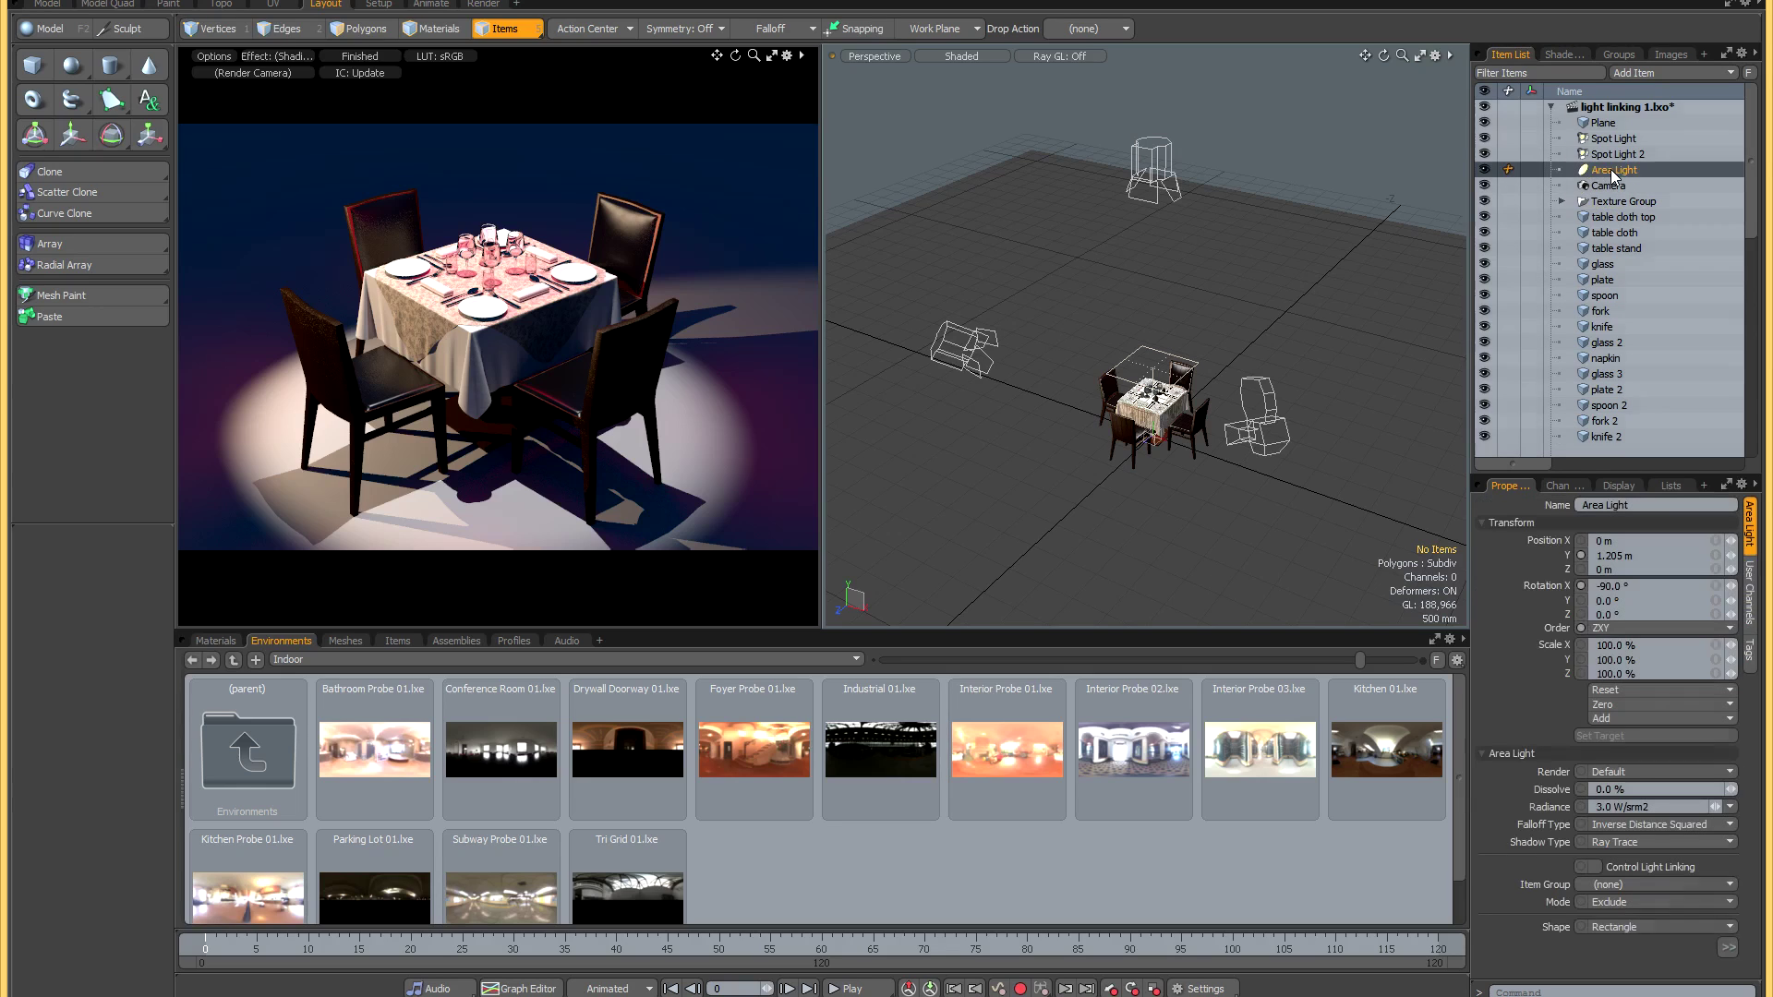
left_click(1617, 55)
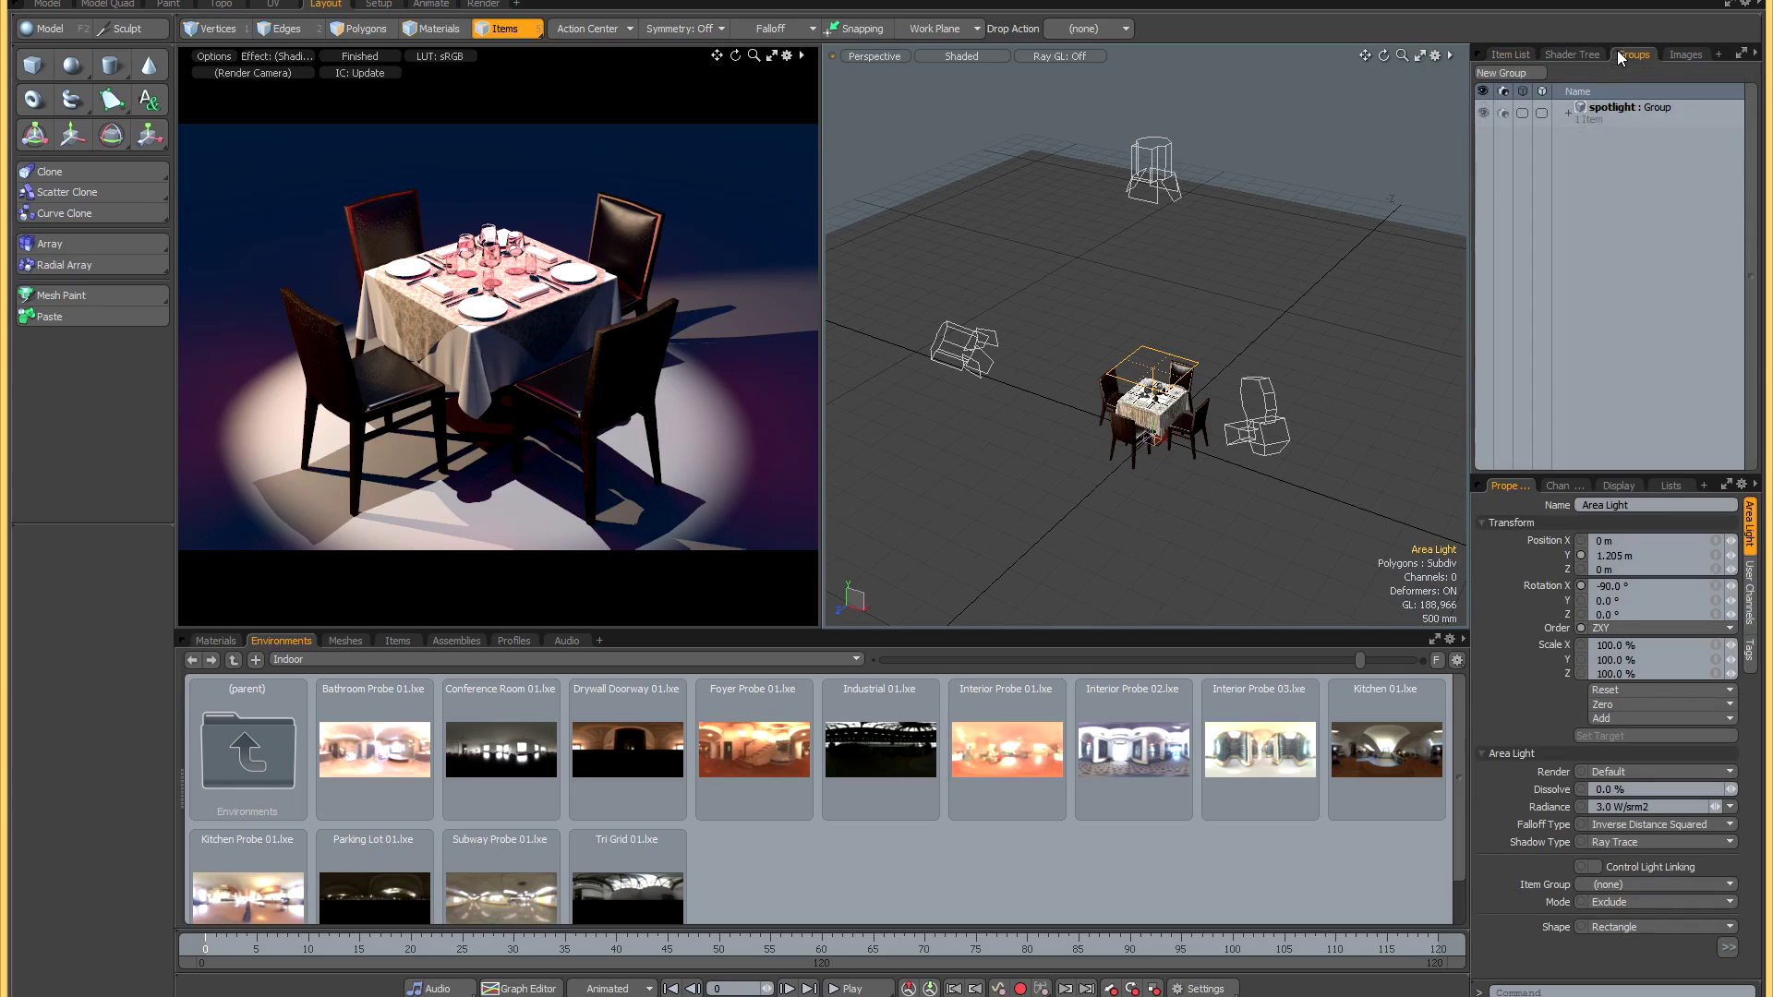
left_click(1500, 73)
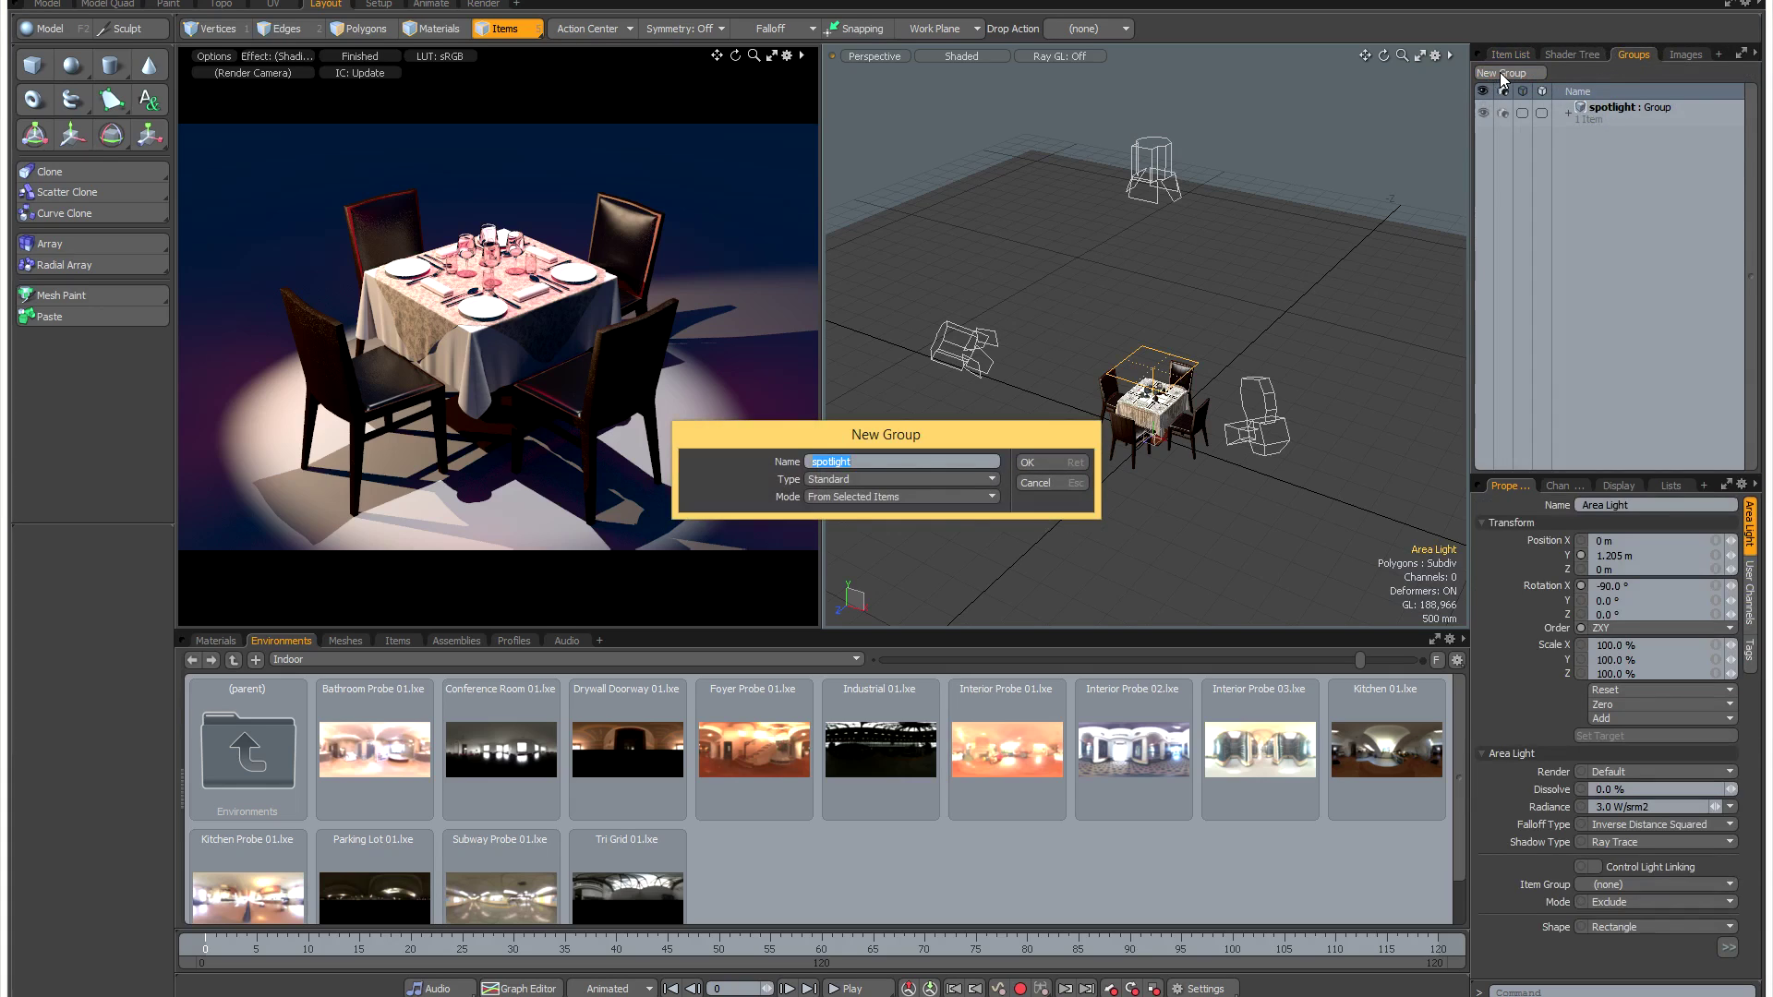
type("area")
key("Return")
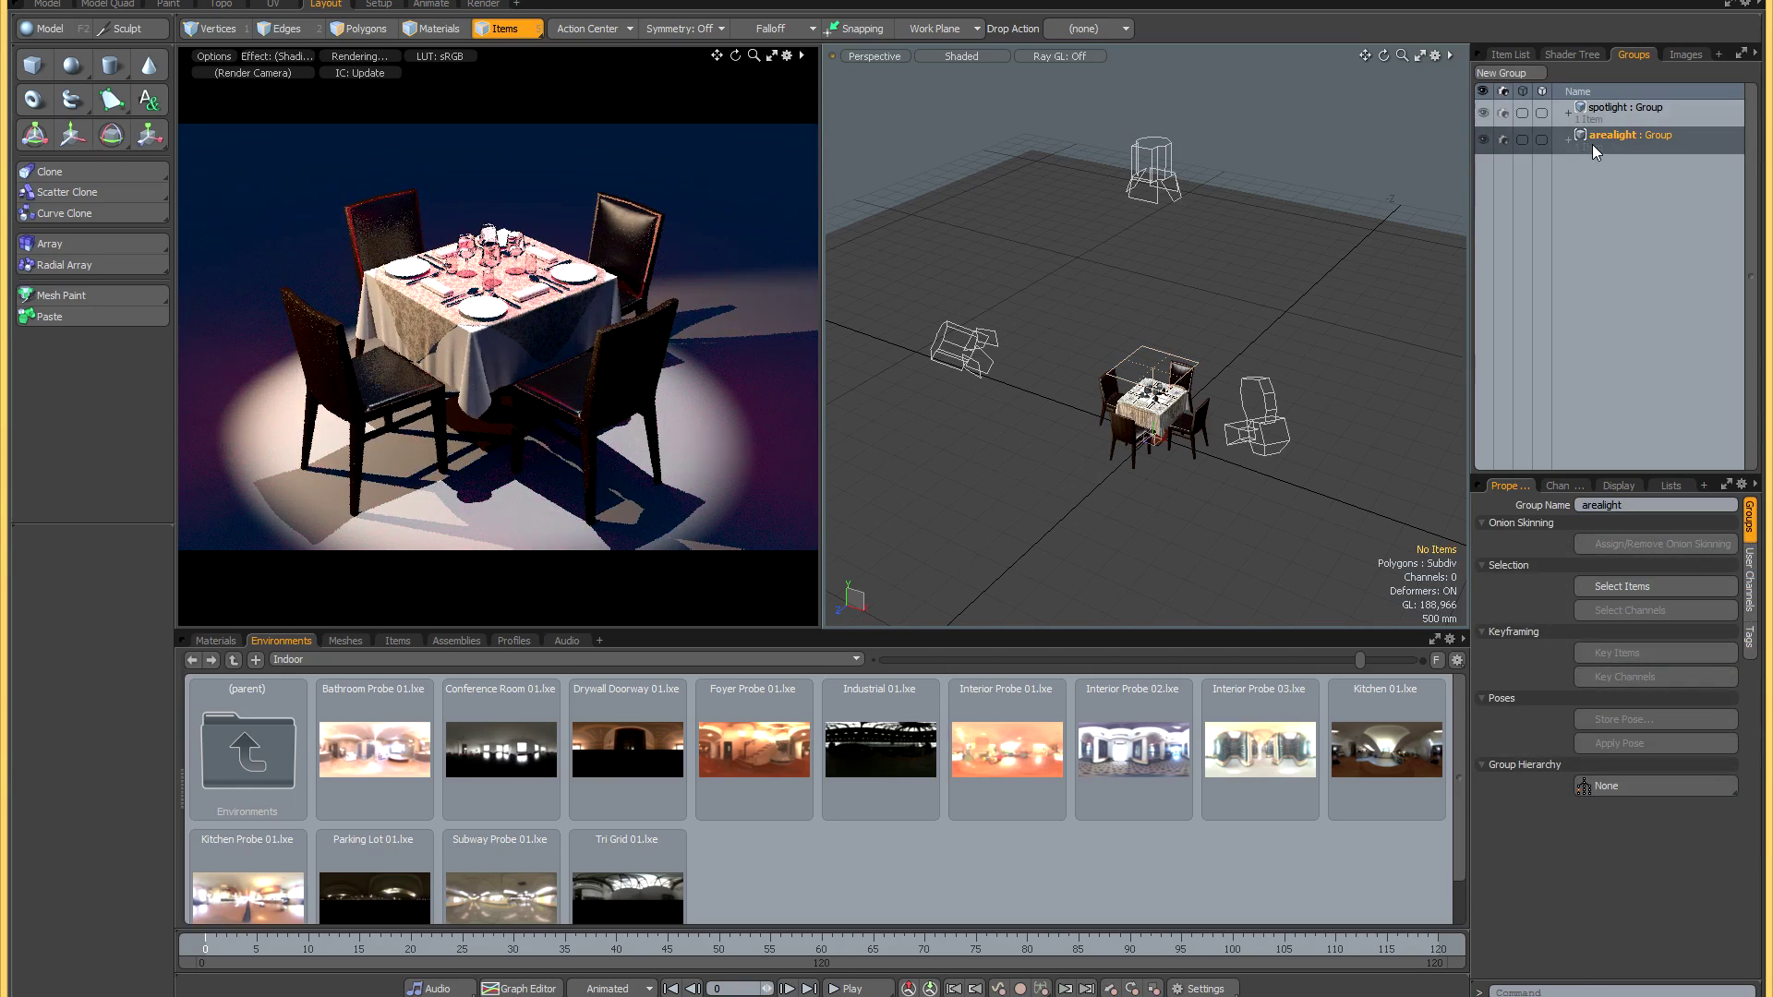
left_click(1511, 57)
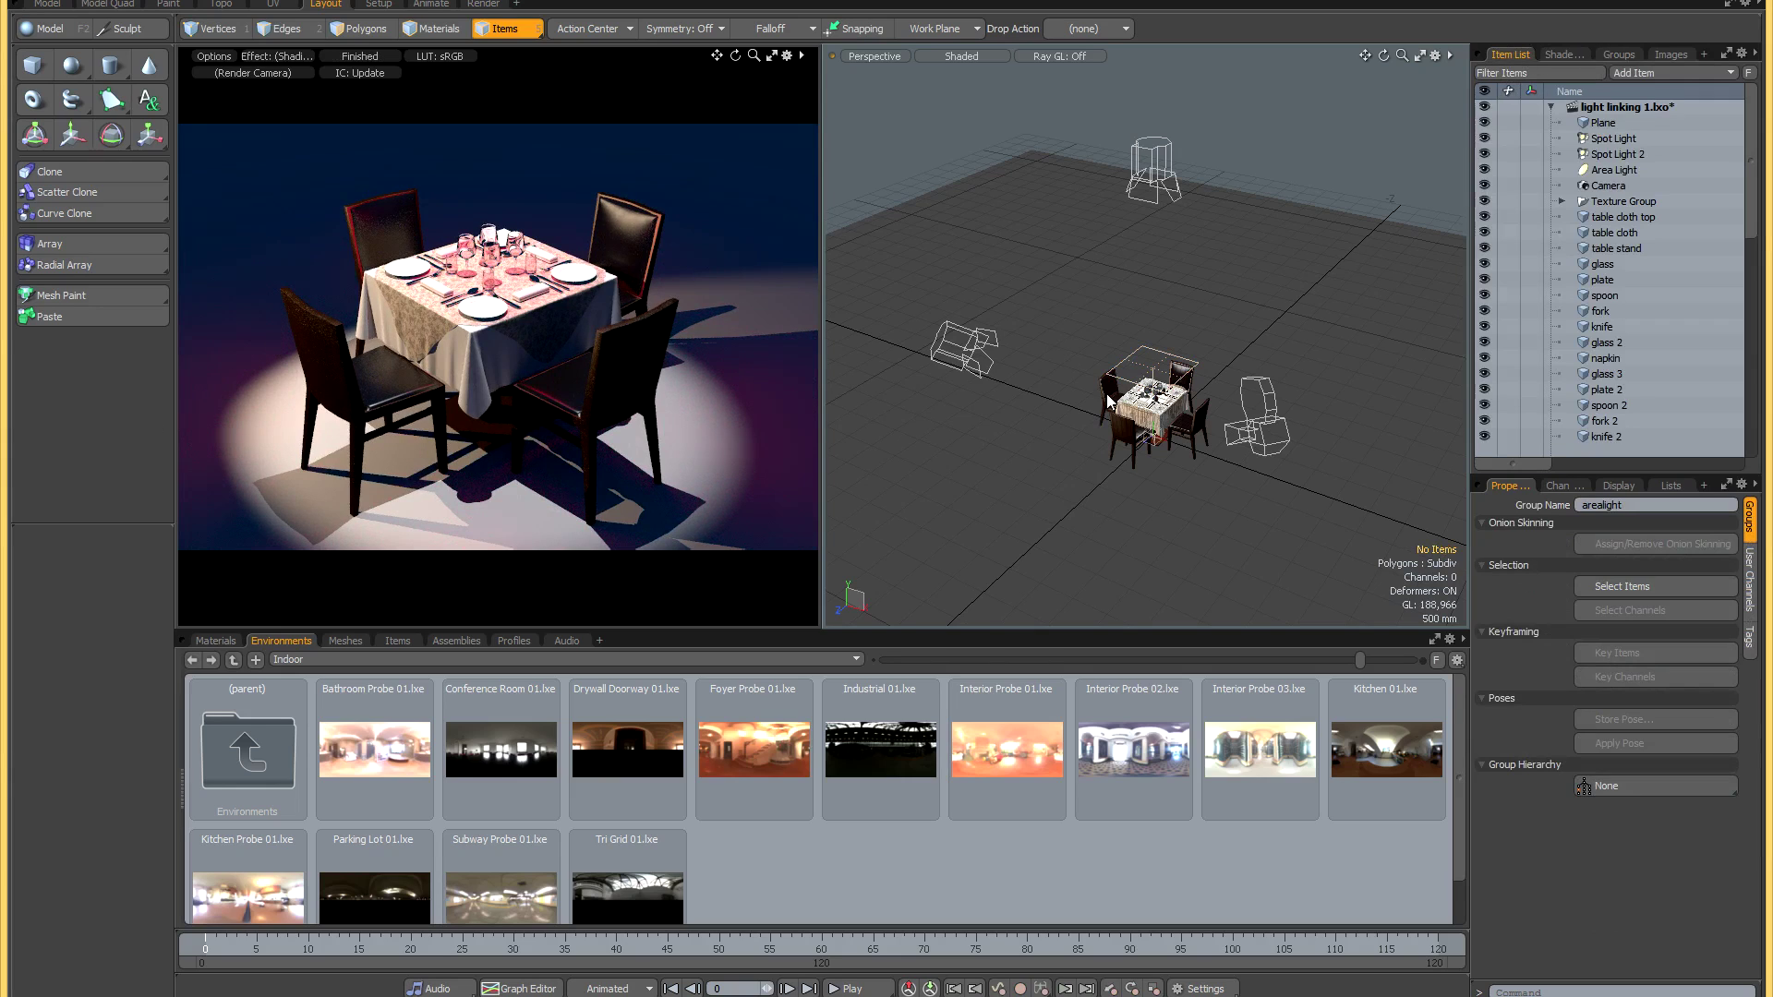
Create an item shader for the floor Plane and expand it to show Shader 2.
left_click(1600, 124)
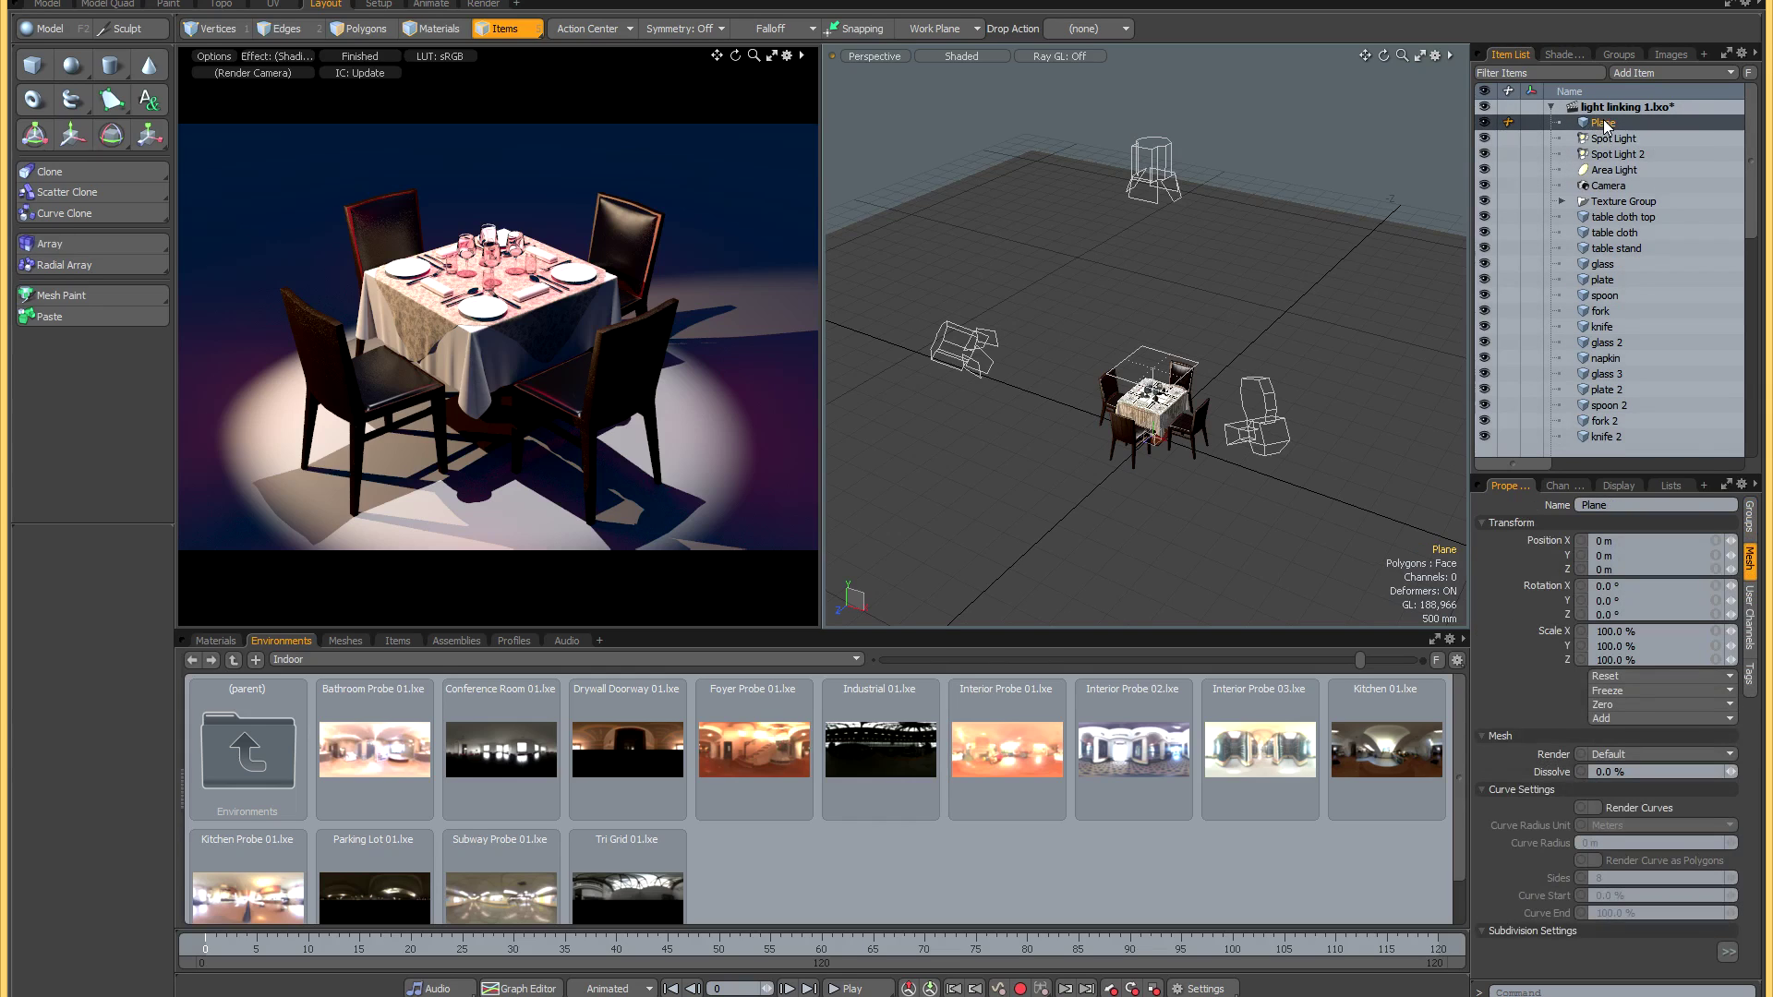
right_click(1603, 125)
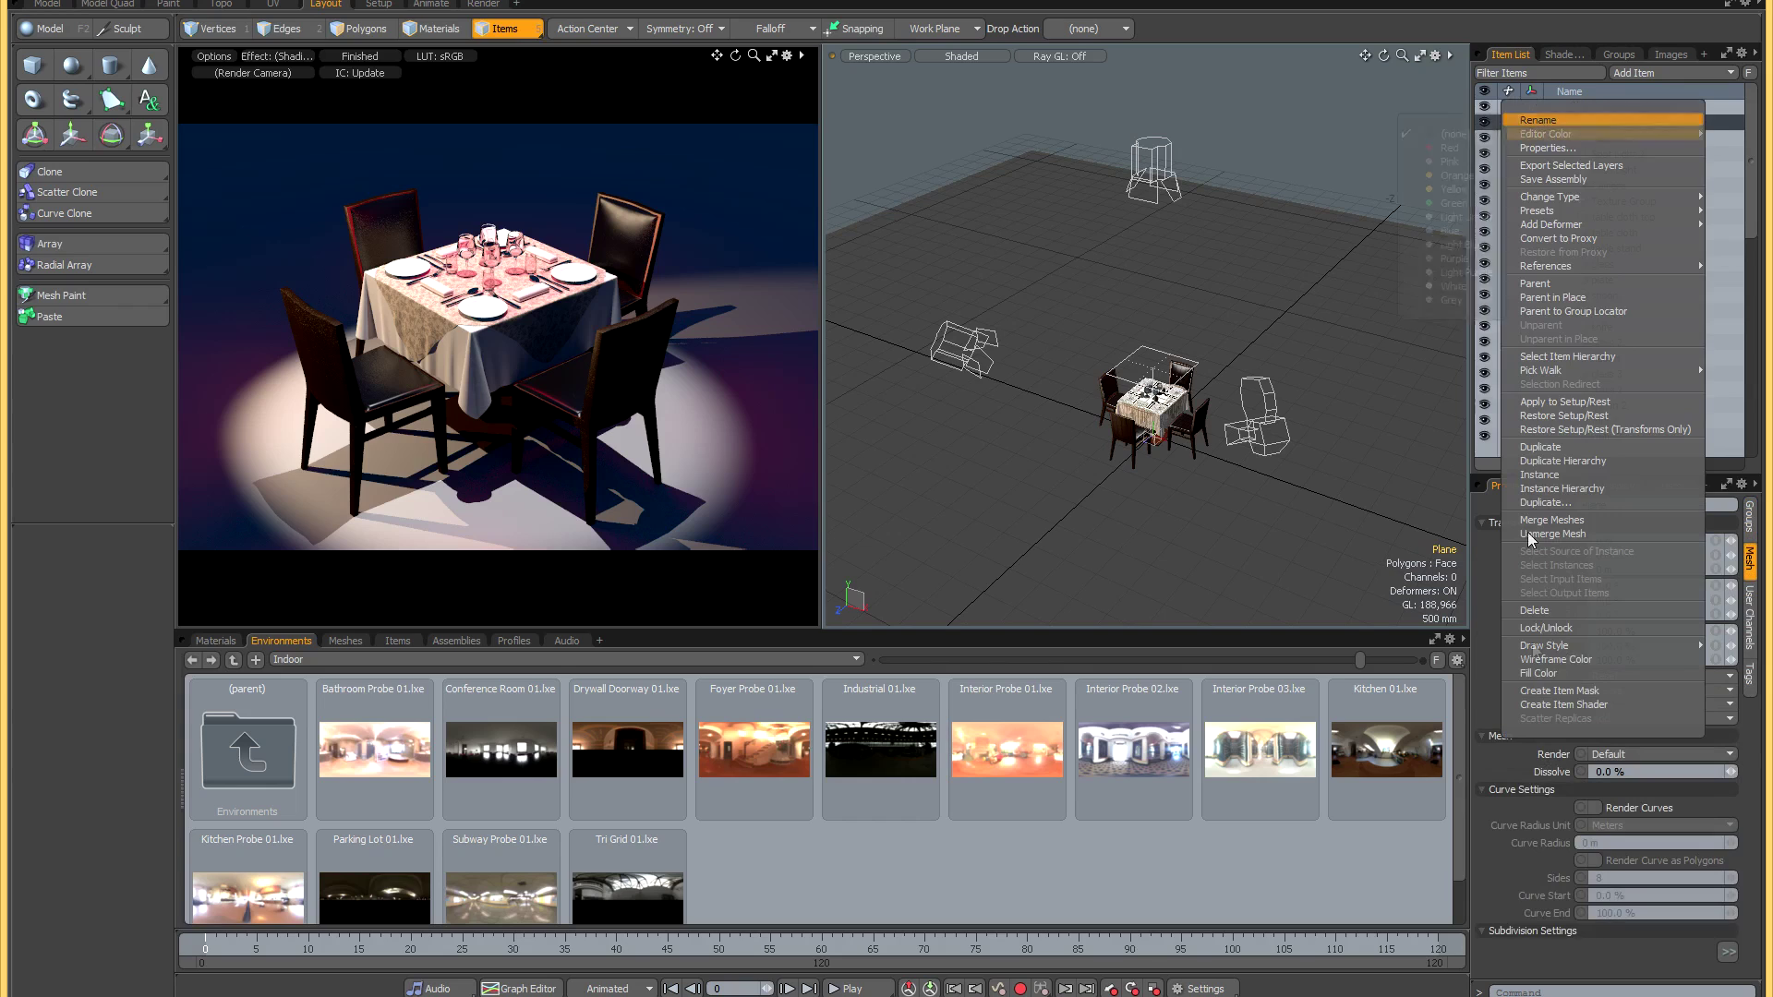
left_click(1564, 707)
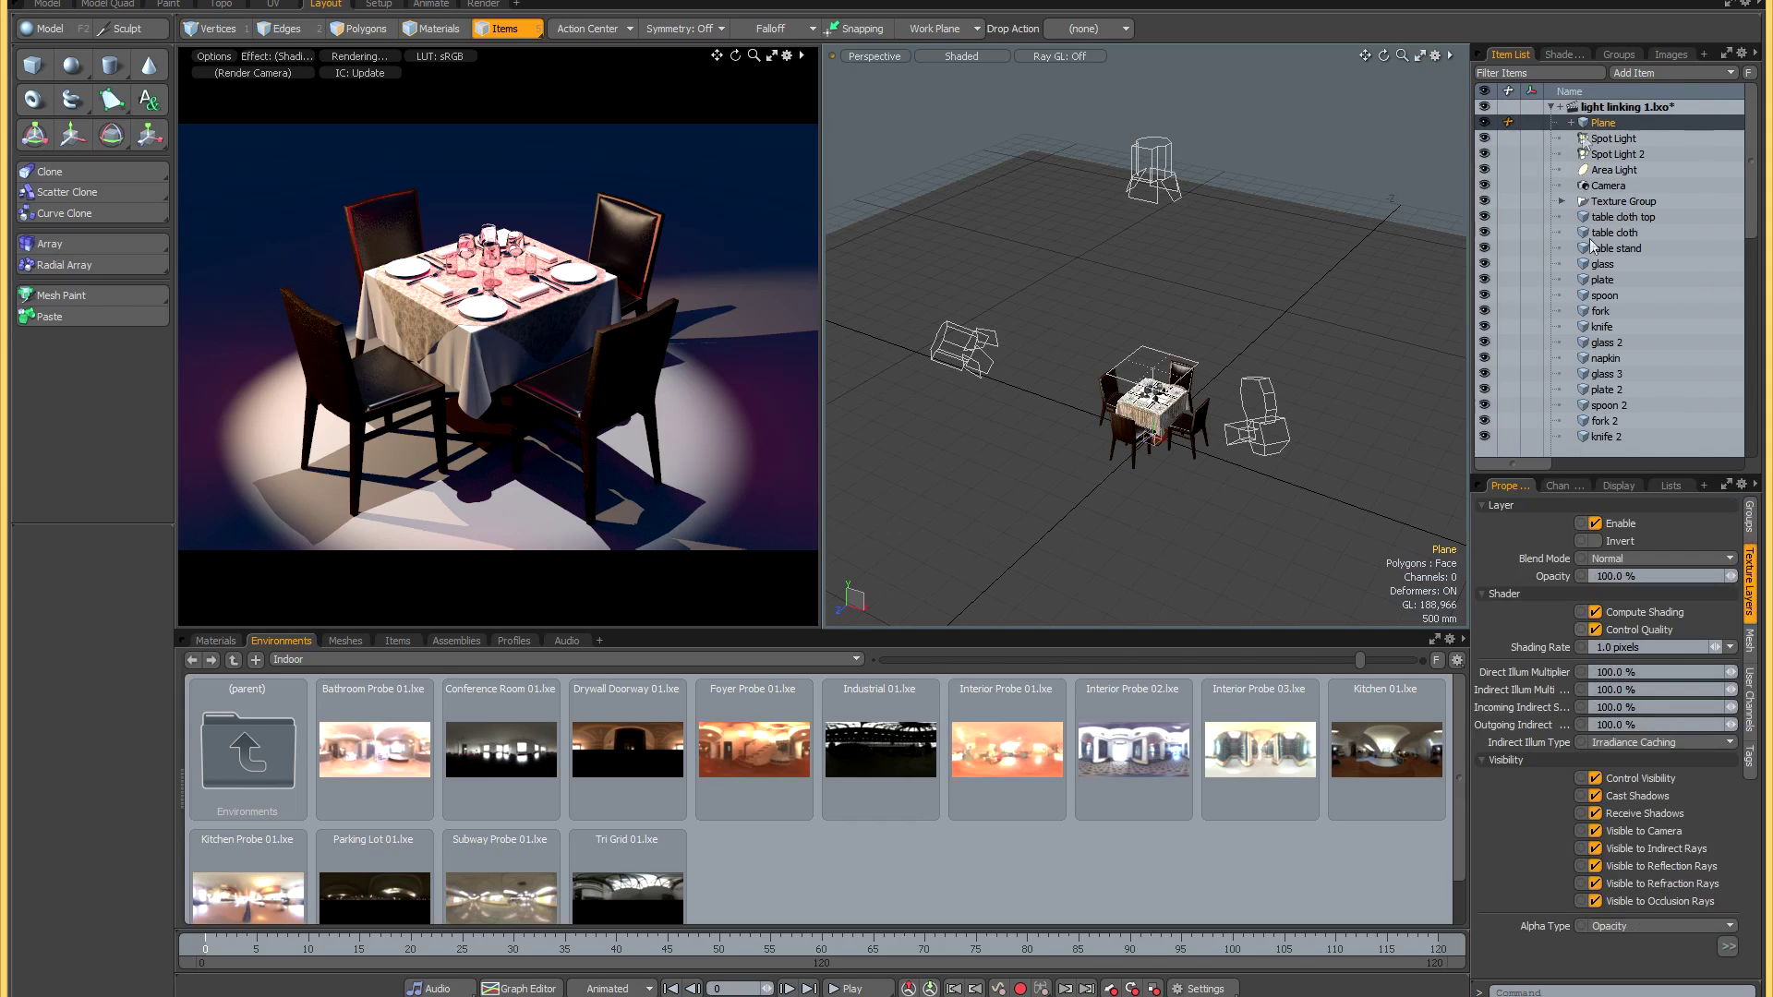
left_click(1570, 122)
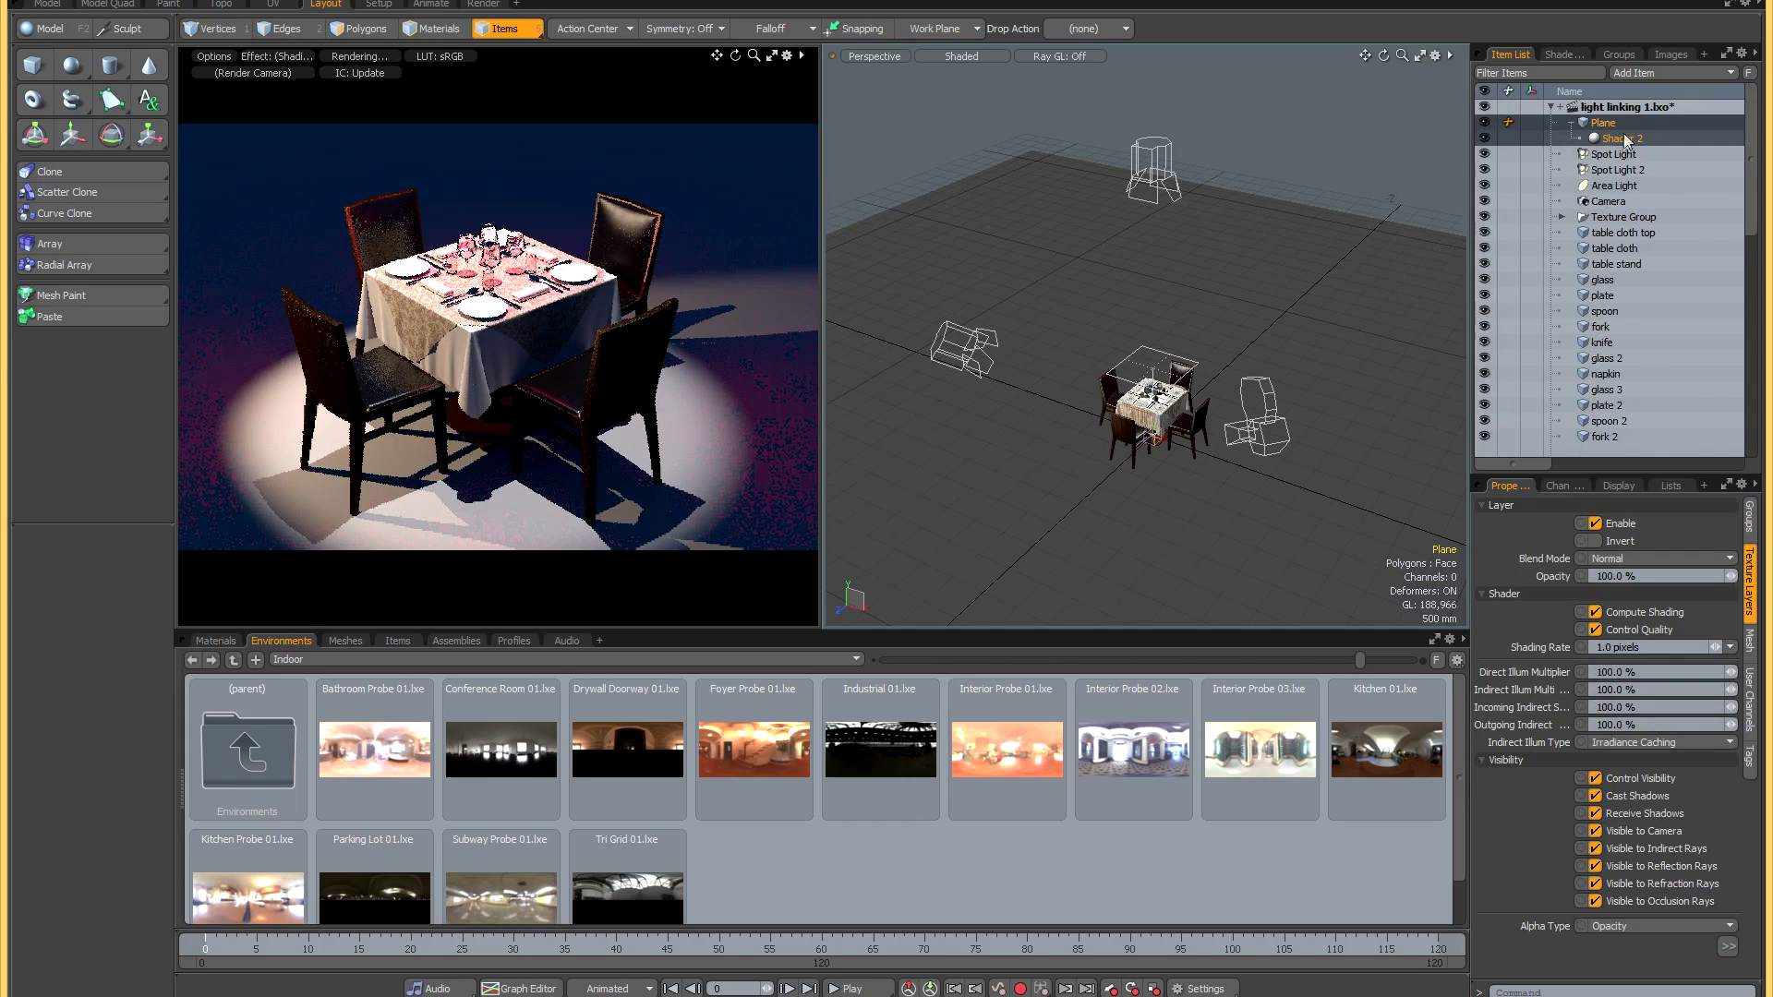
Uncheck Compute Shading, Control Quality, Control Visibility and Control Fog on Shader 2.
left_click(1726, 485)
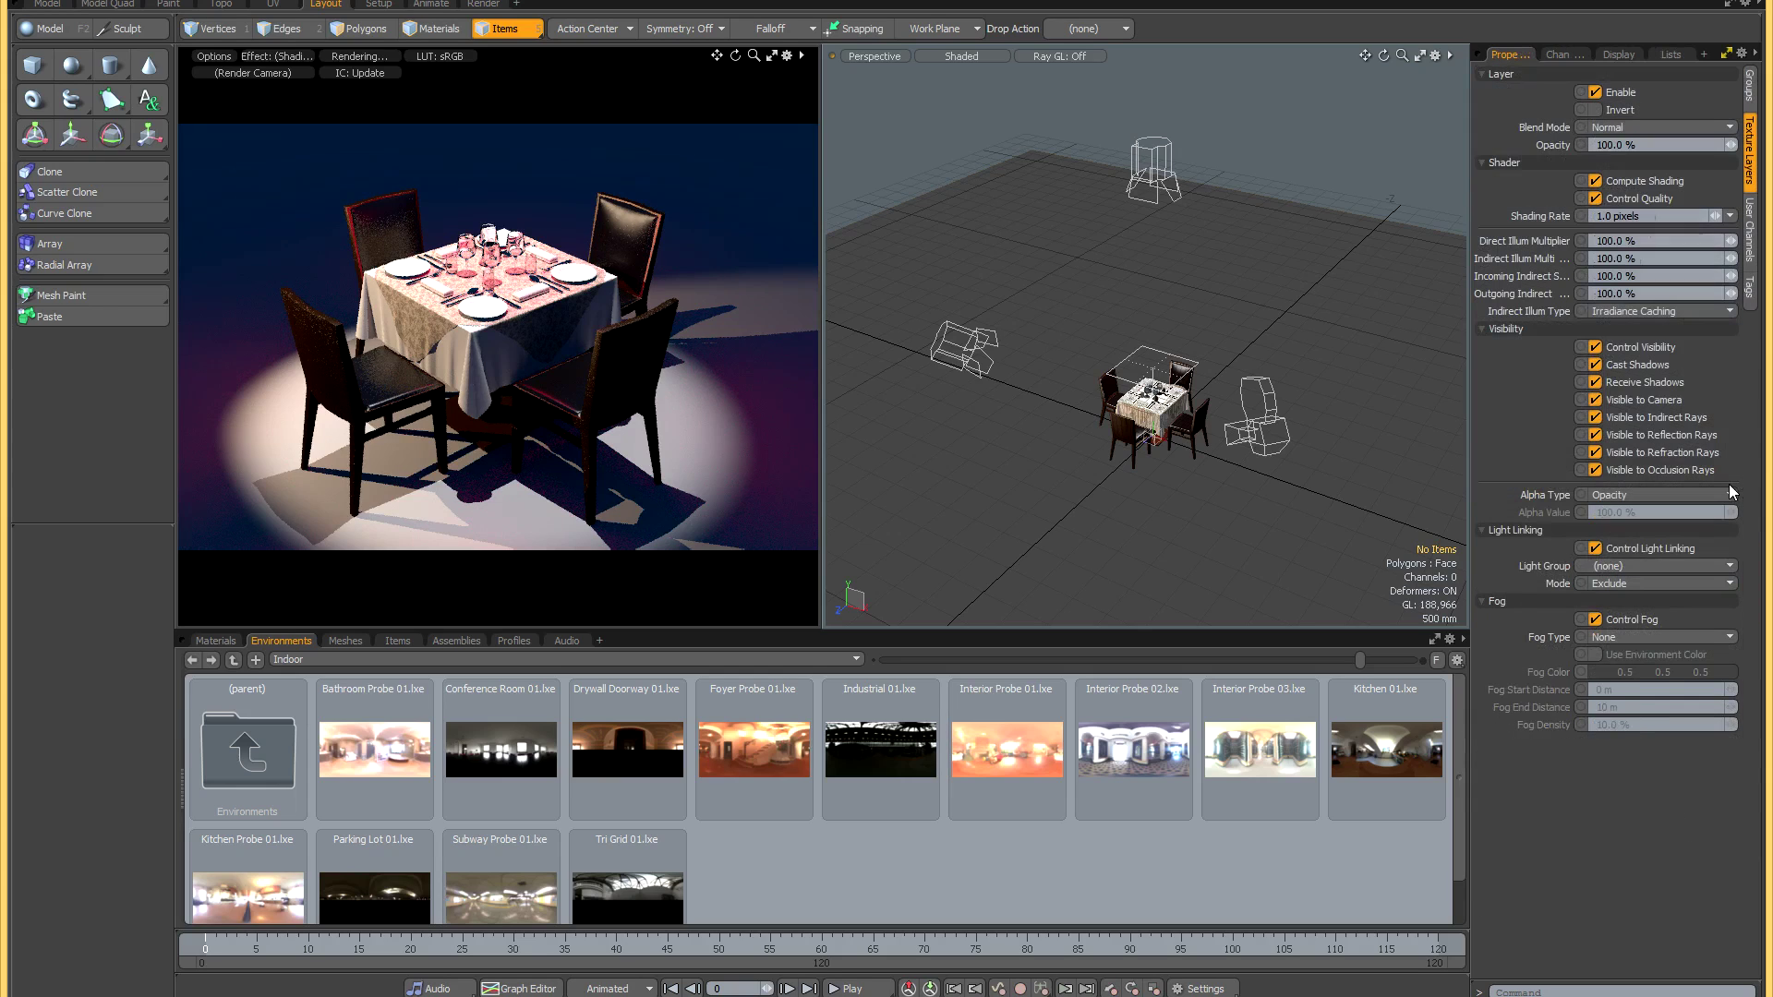
left_click(1594, 181)
left_click(1594, 198)
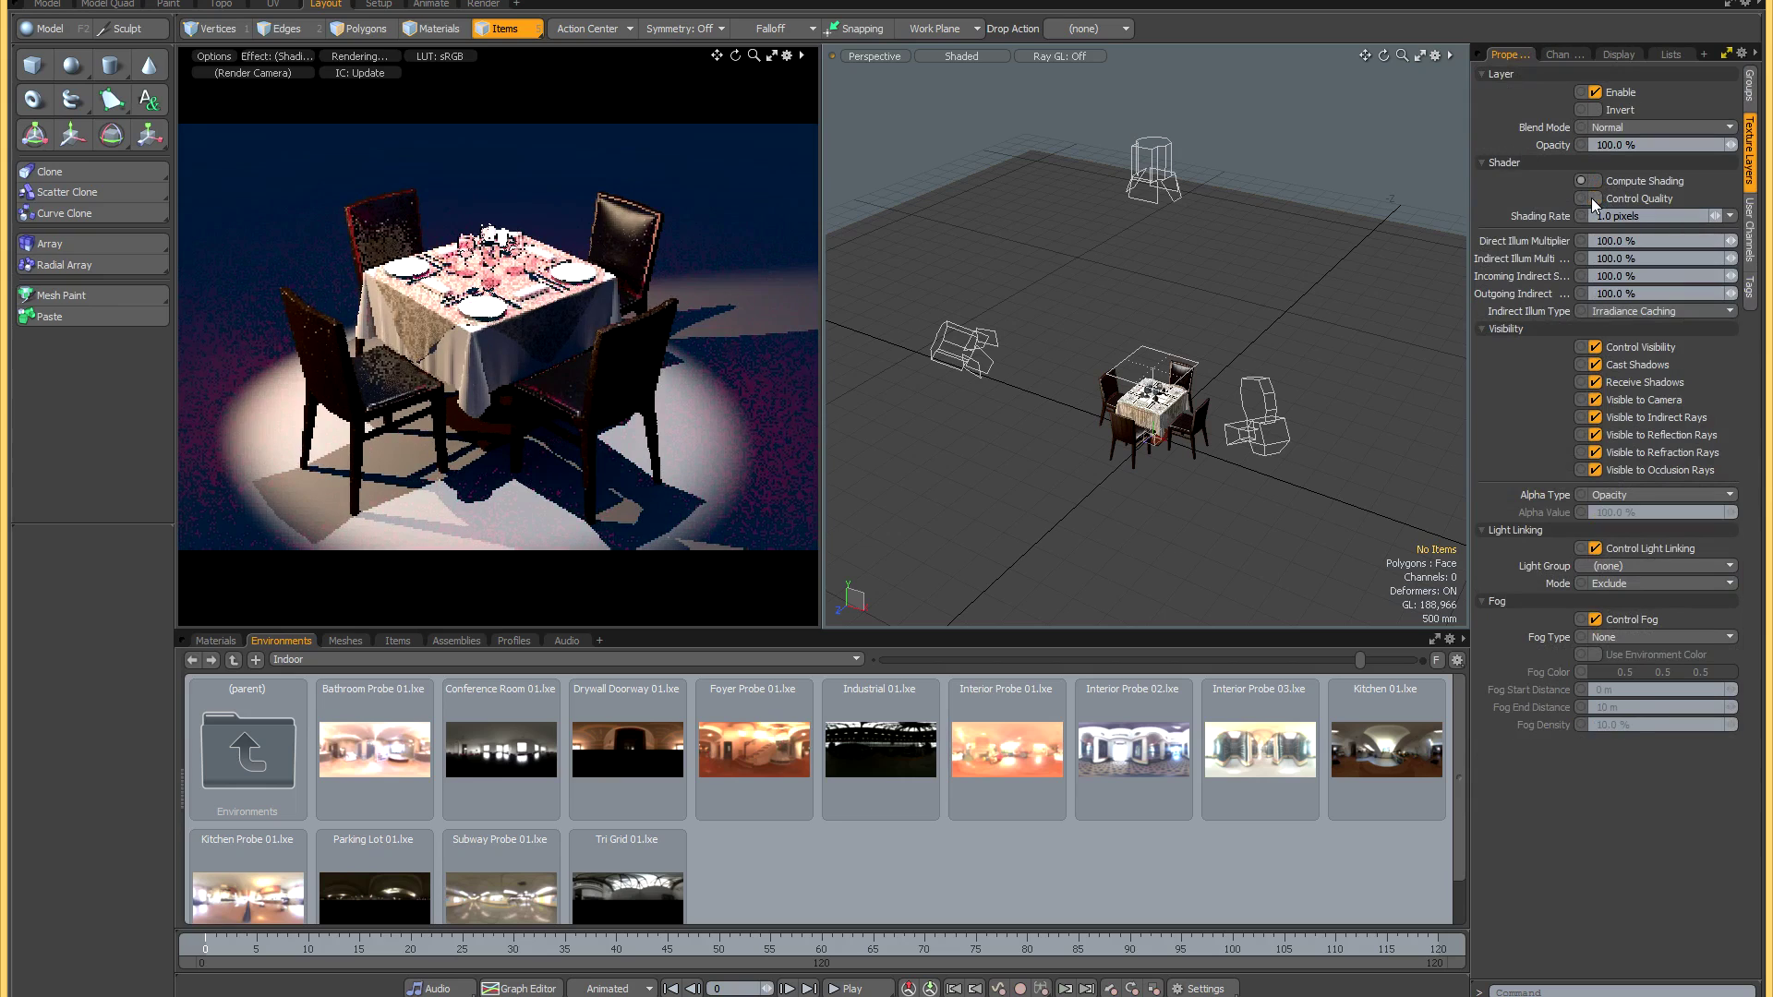
left_click(1595, 348)
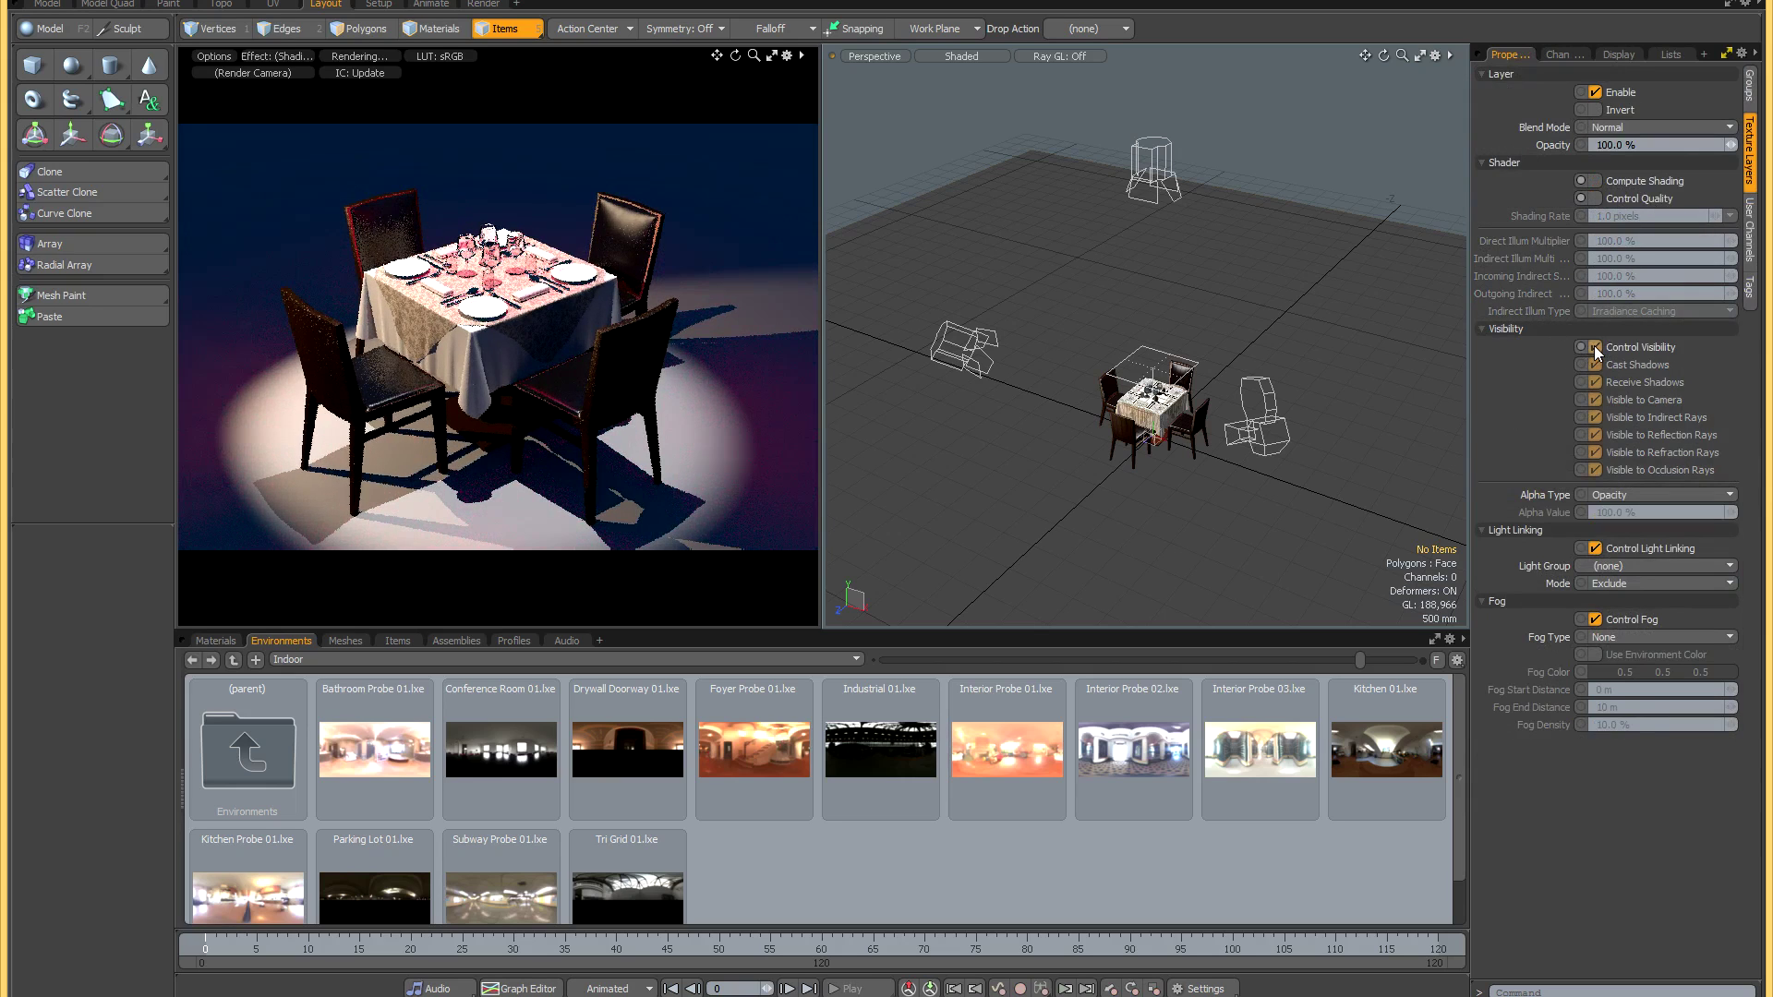
left_click(1594, 621)
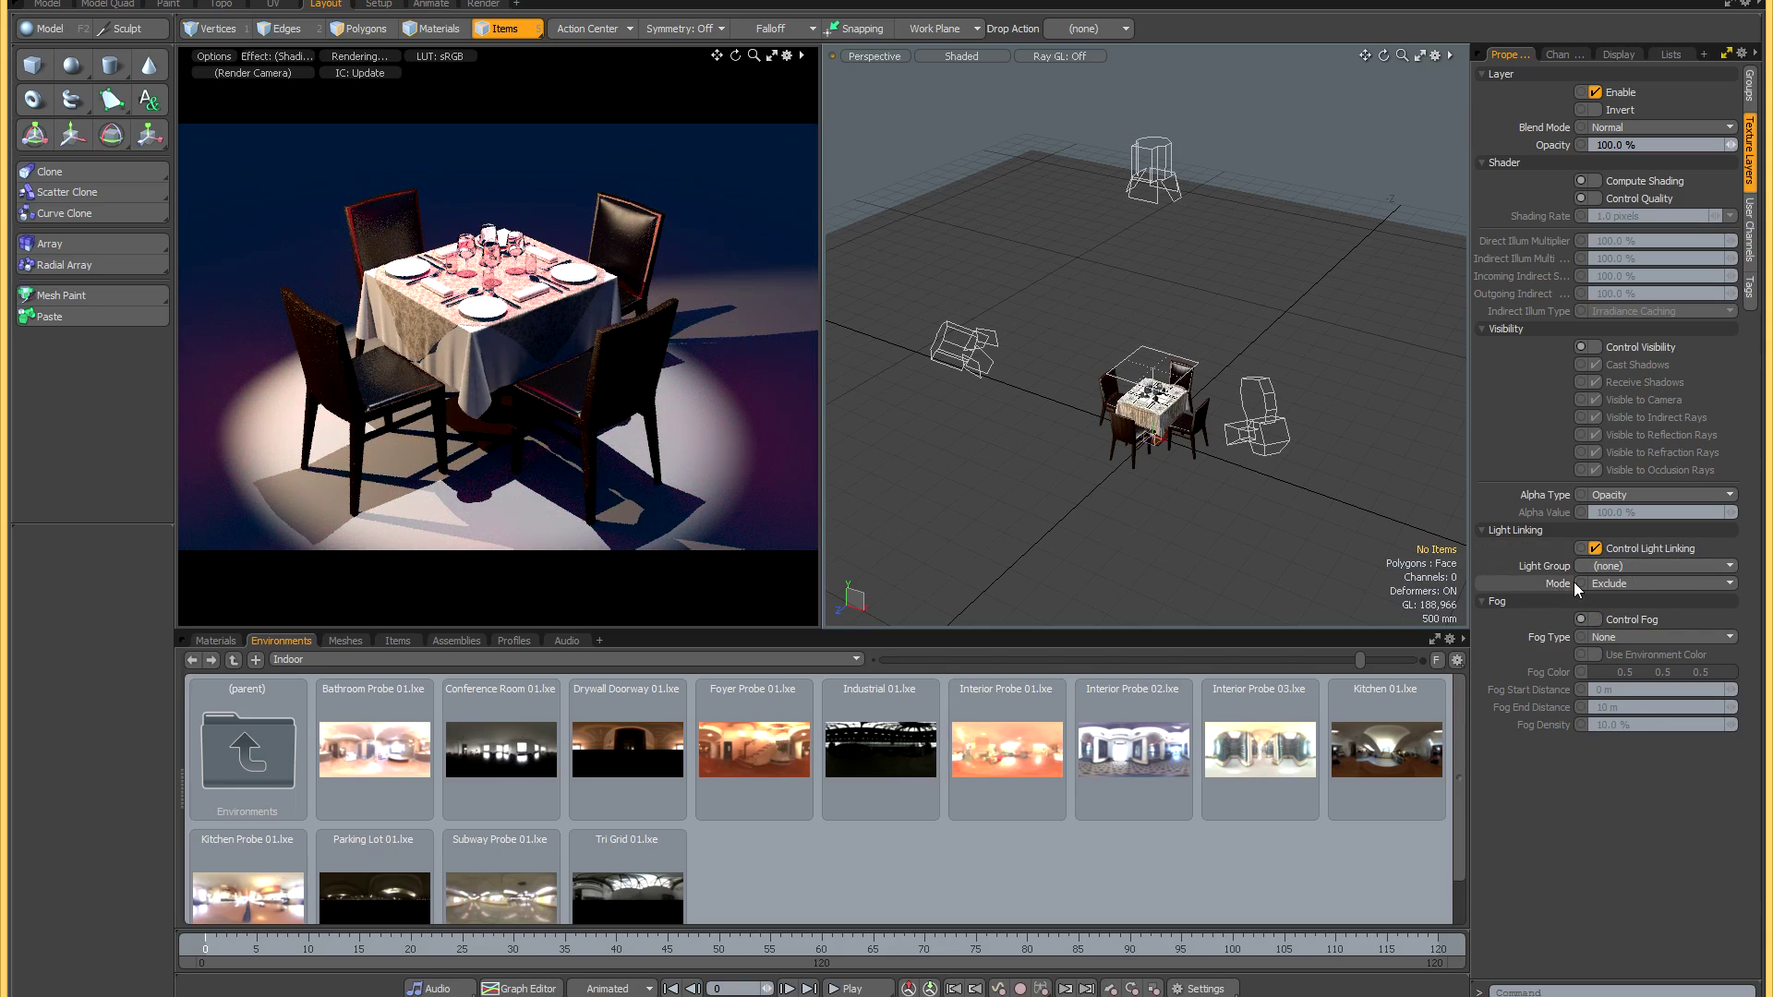
Set Shader 2's Light Group to arealight in Exclude mode and frame the table.
left_click(1643, 565)
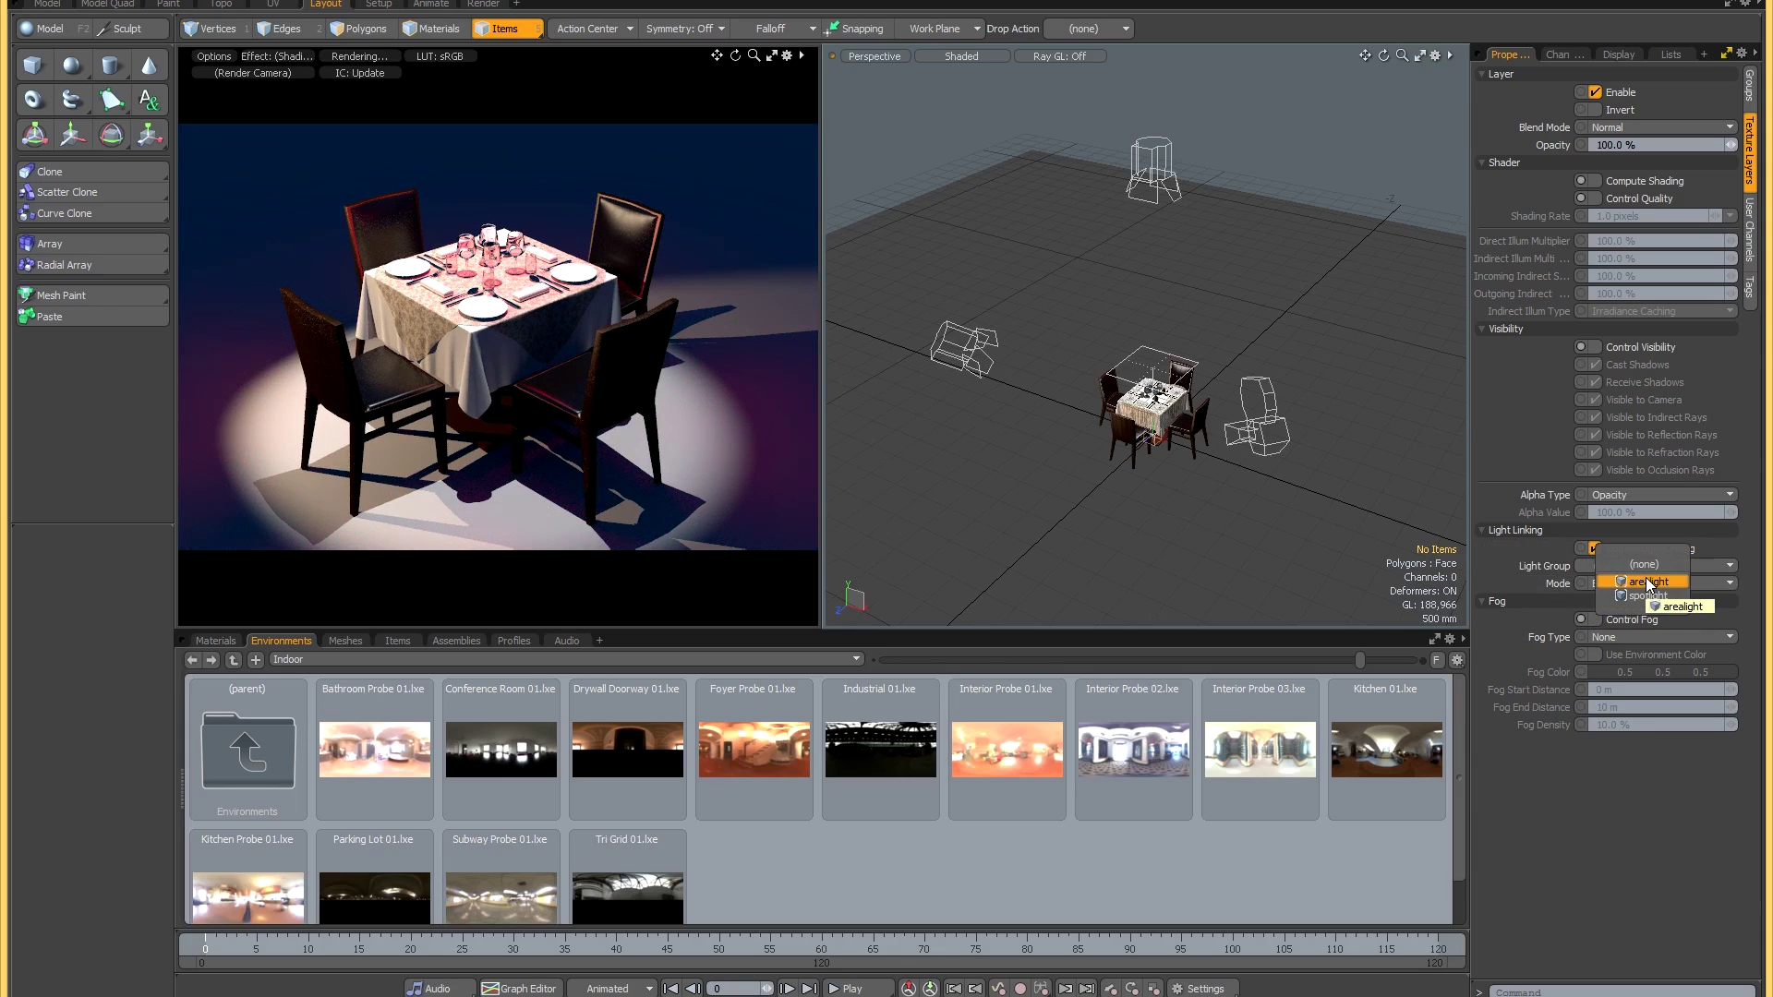
left_click(1648, 581)
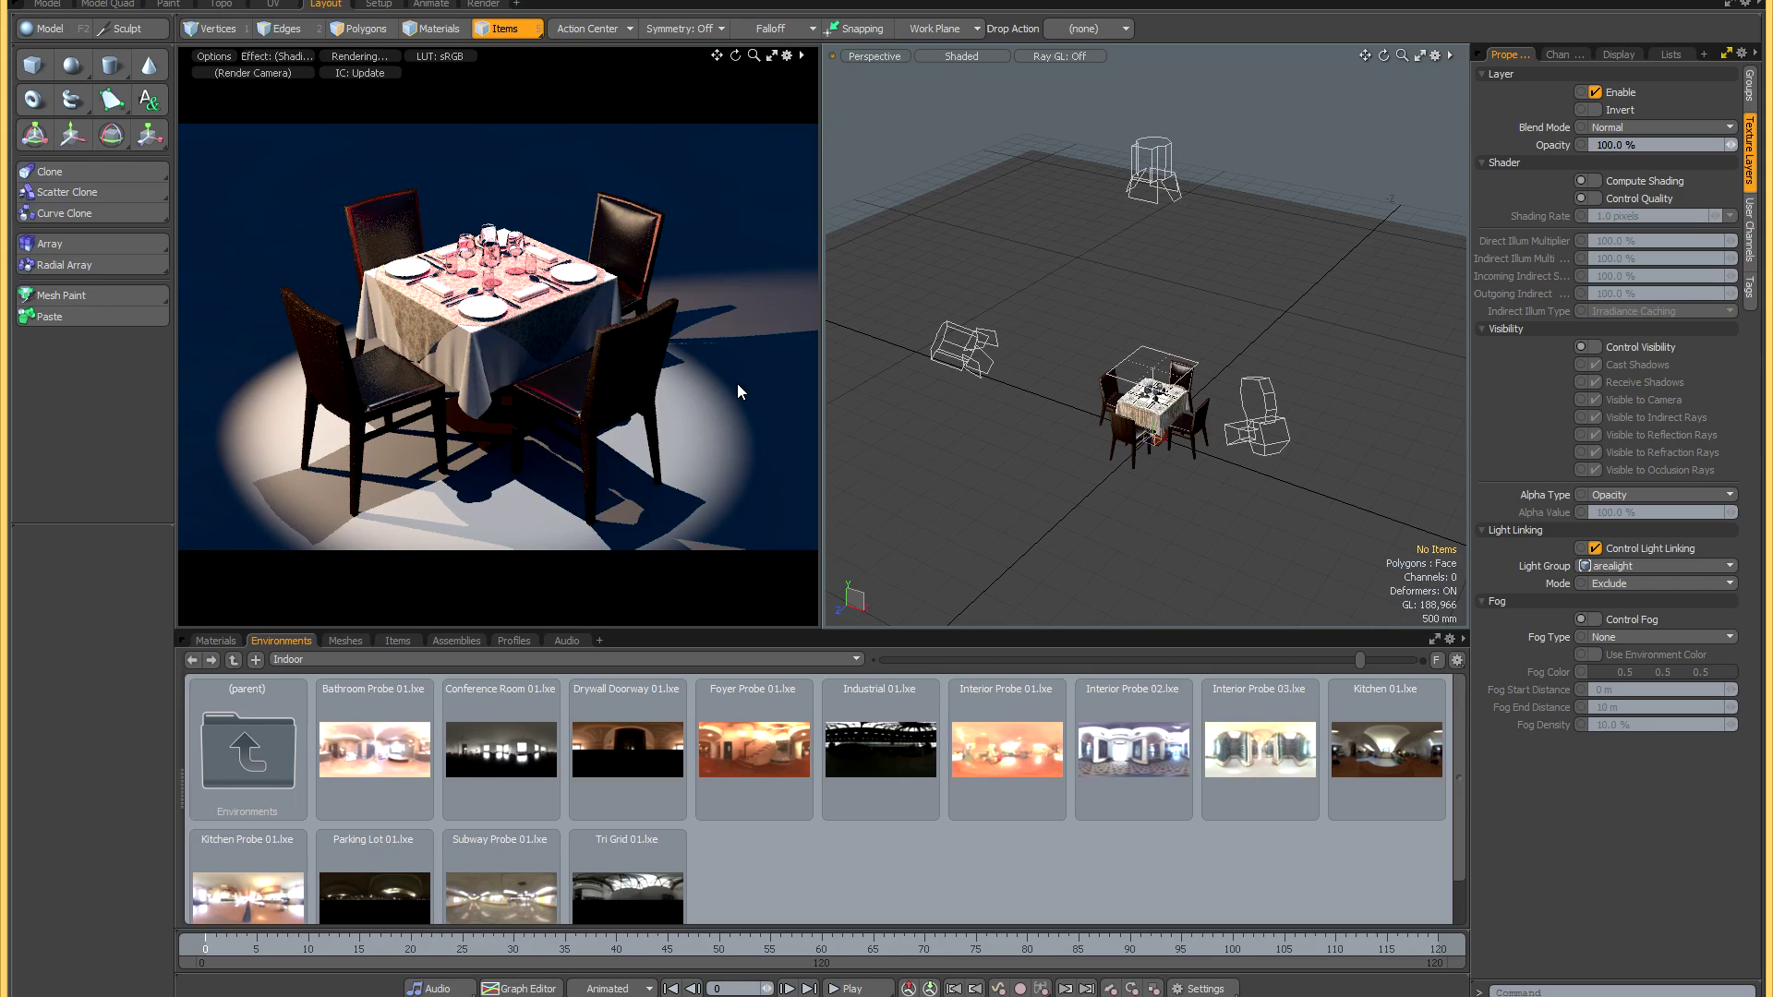
key("a")
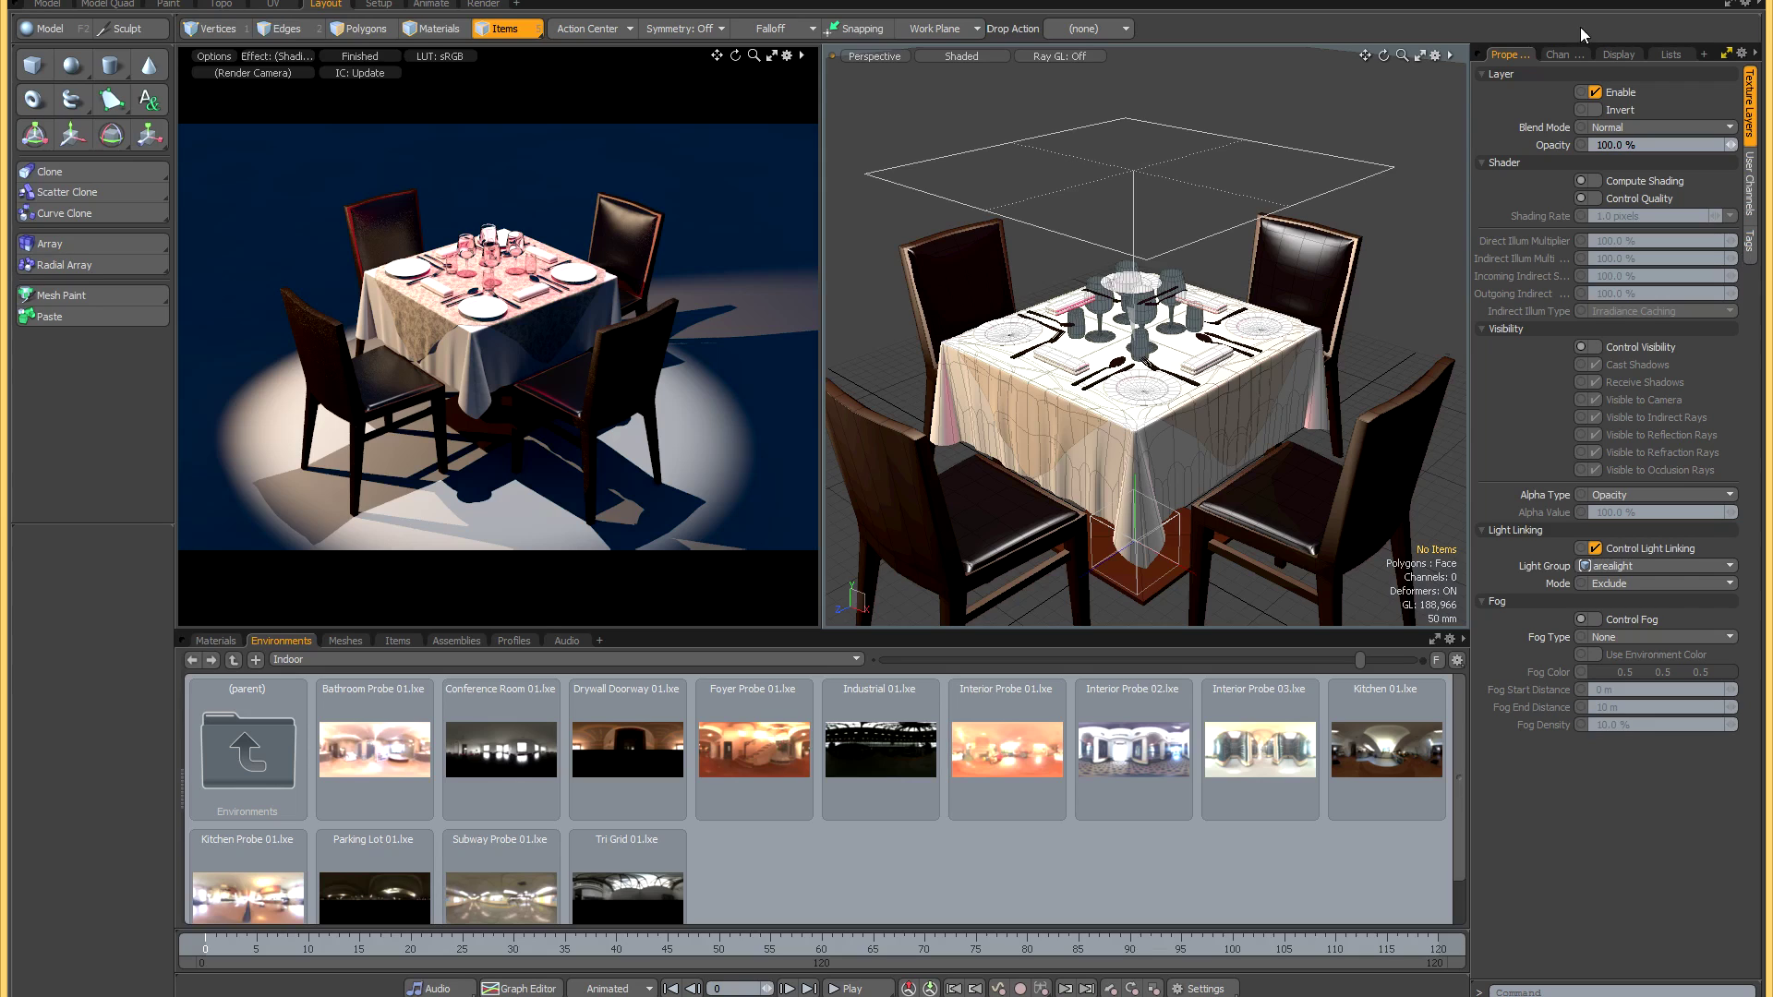
left_click(1725, 53)
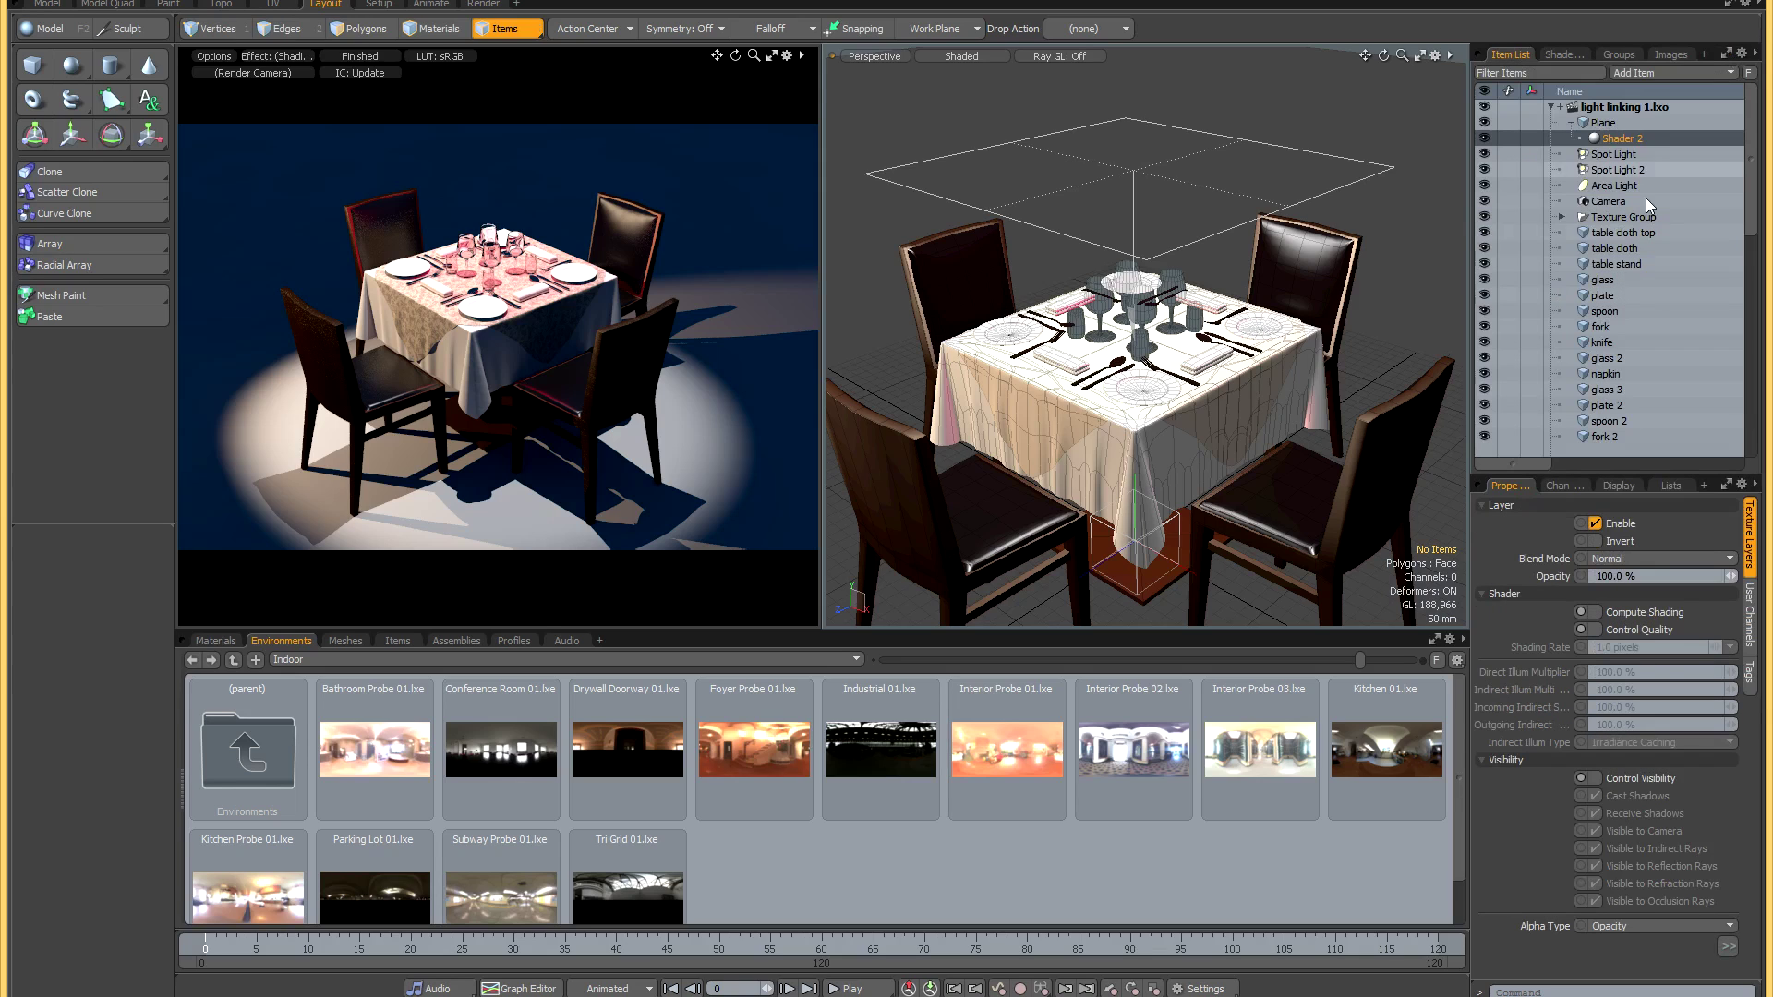
Select the items from table cloth top down to napkin 4 in the Item List.
left_click(1455, 235)
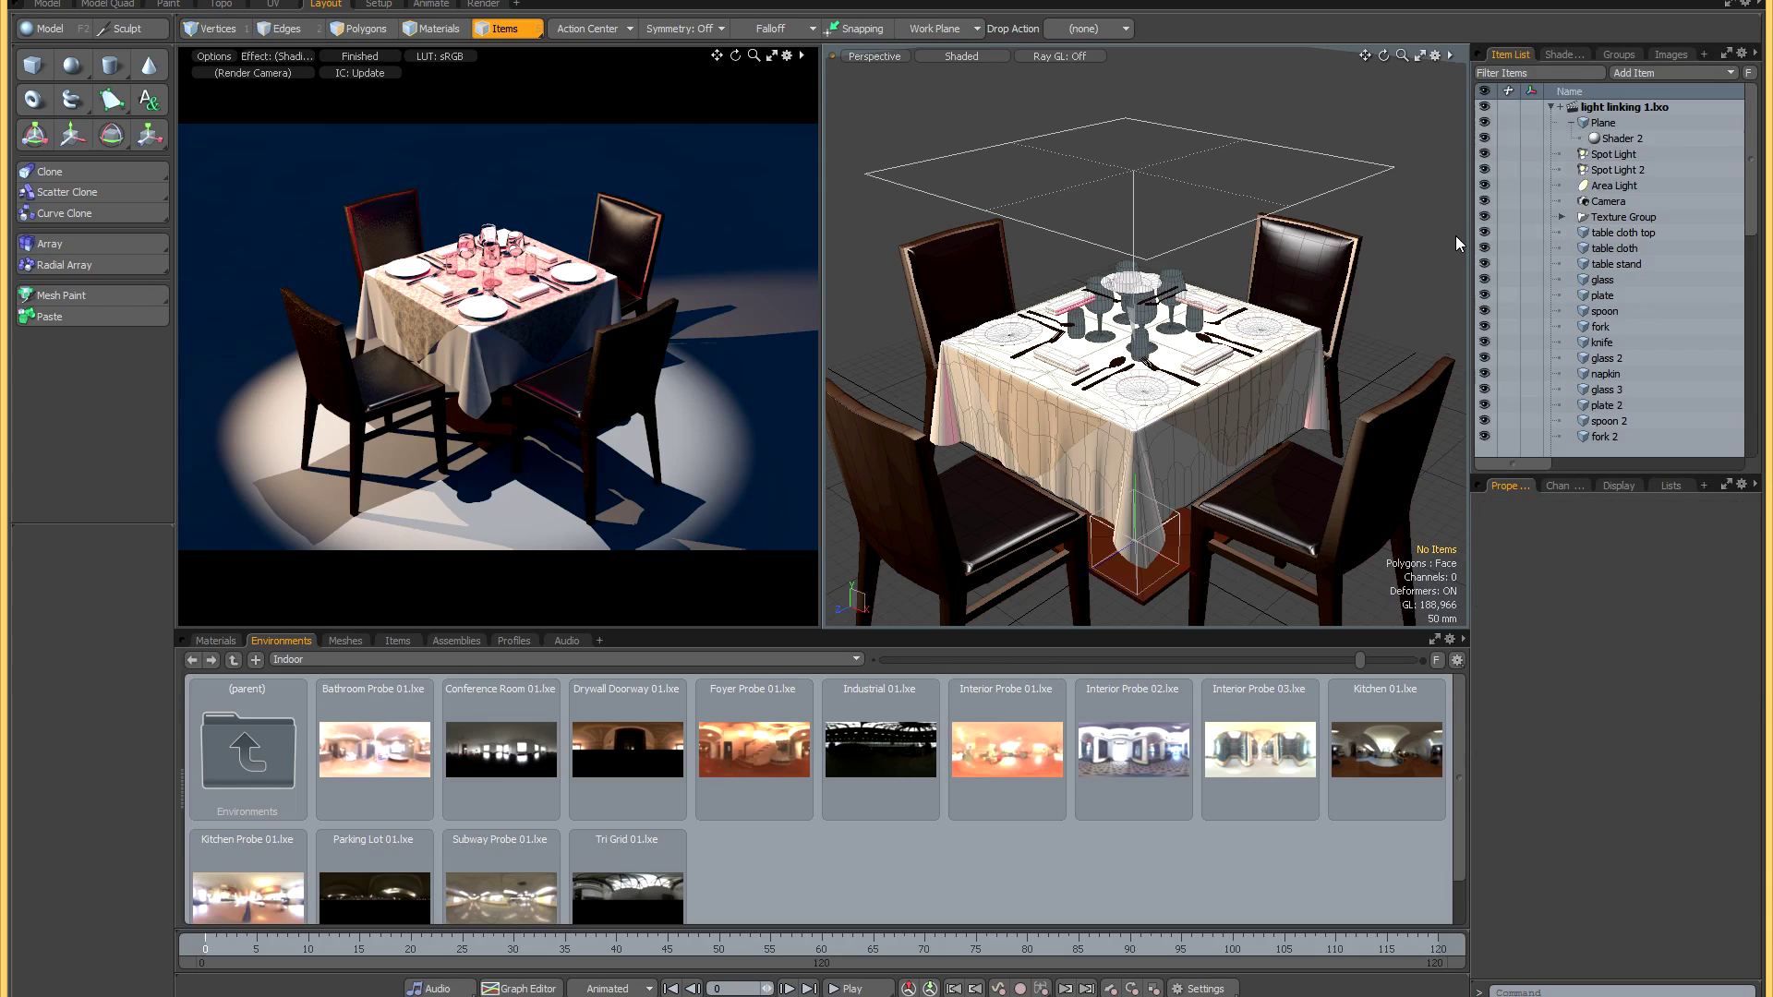
left_click(1623, 233)
left_click_drag(1754, 204, 1753, 366)
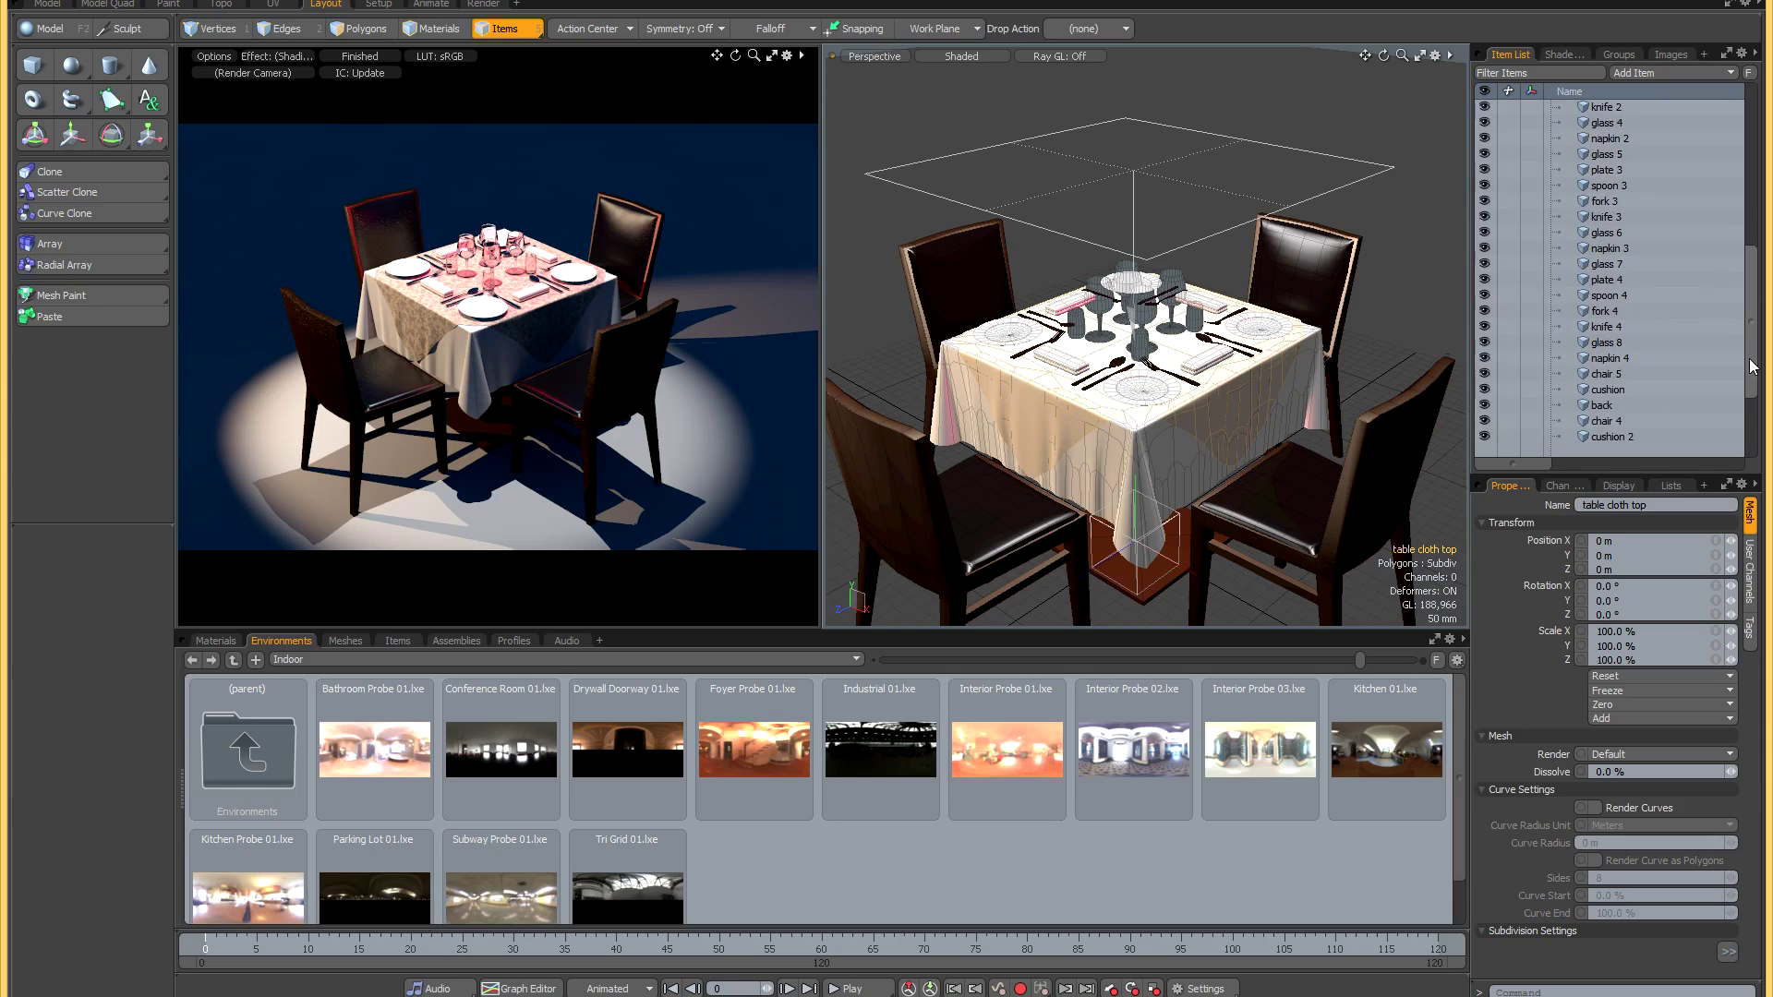
left_click(1652, 357, "shift")
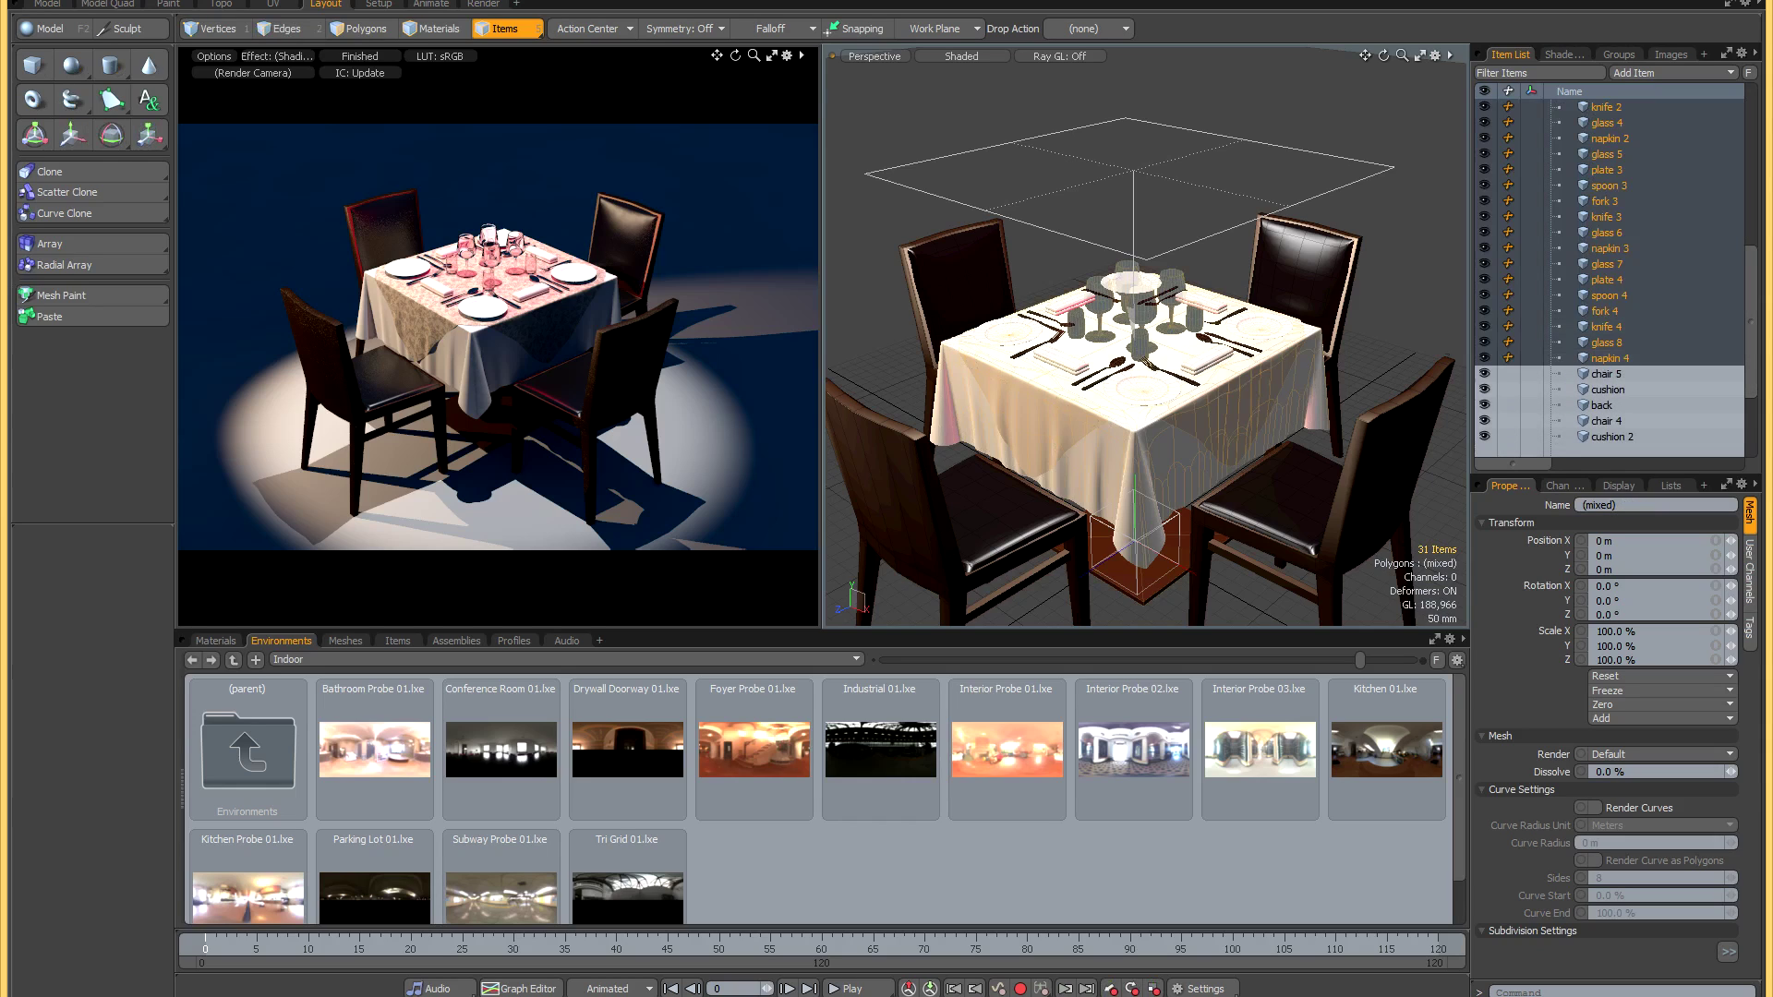
Group the selected items as 'table stuff' and check its contents.
left_click(1616, 54)
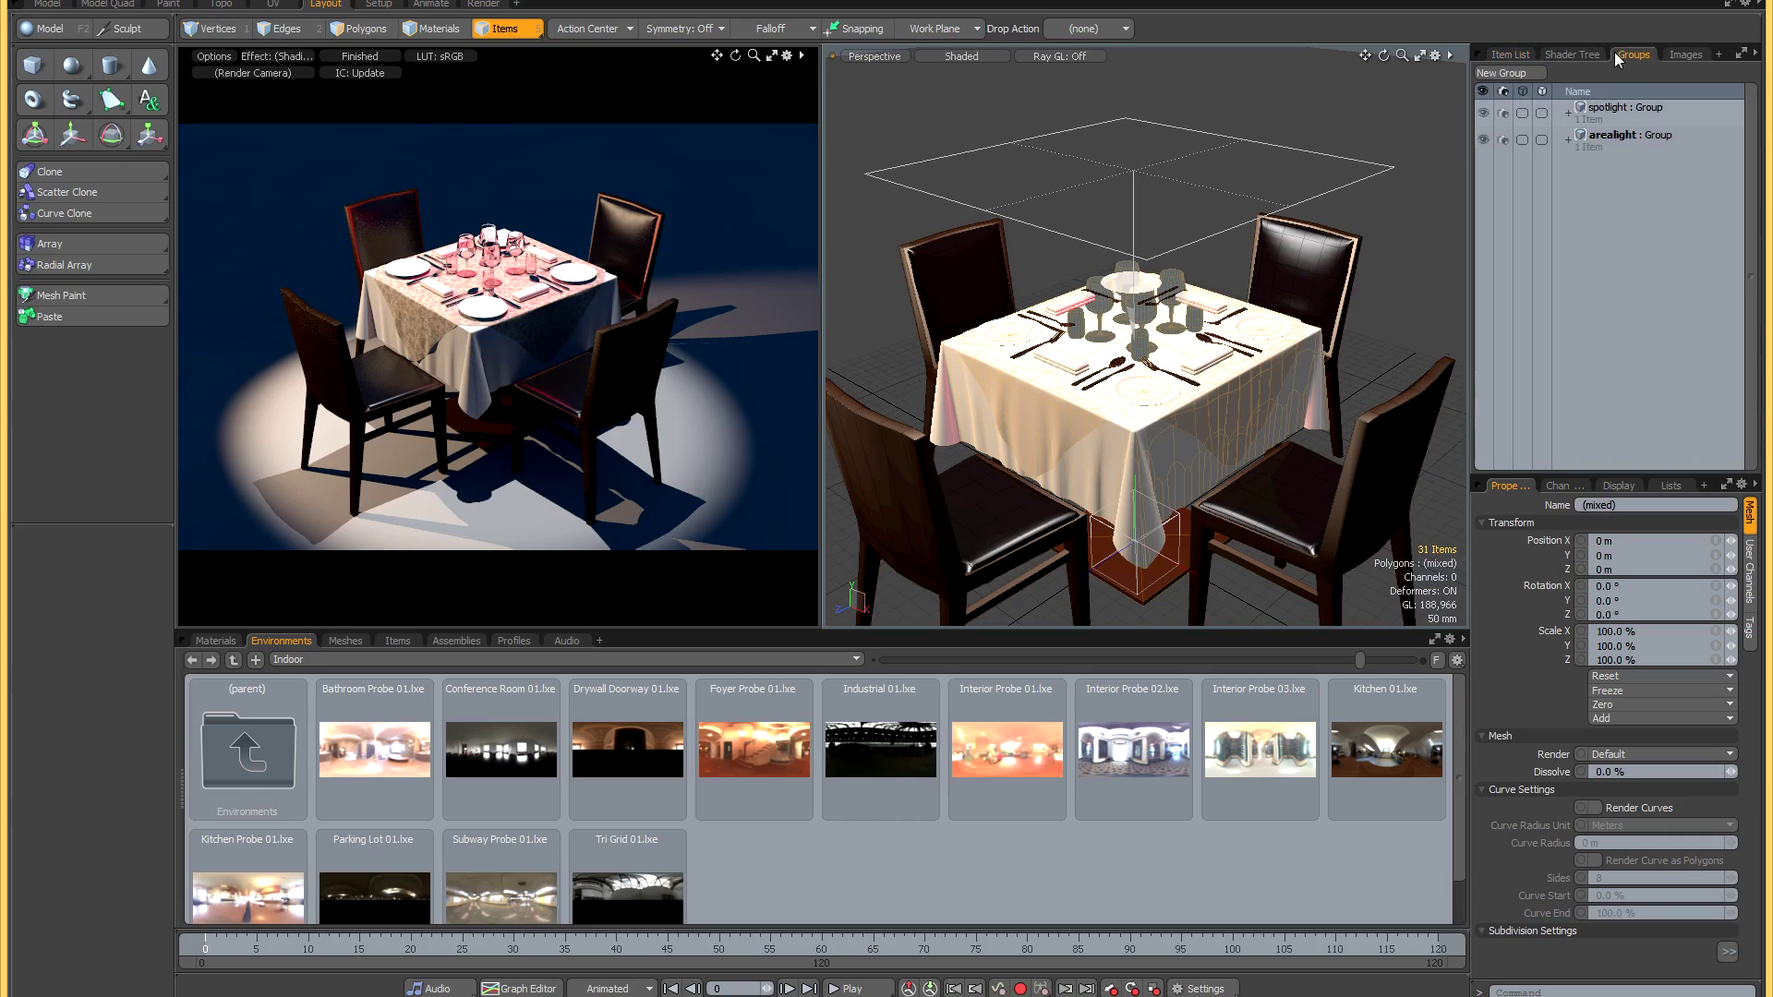
left_click(1516, 73)
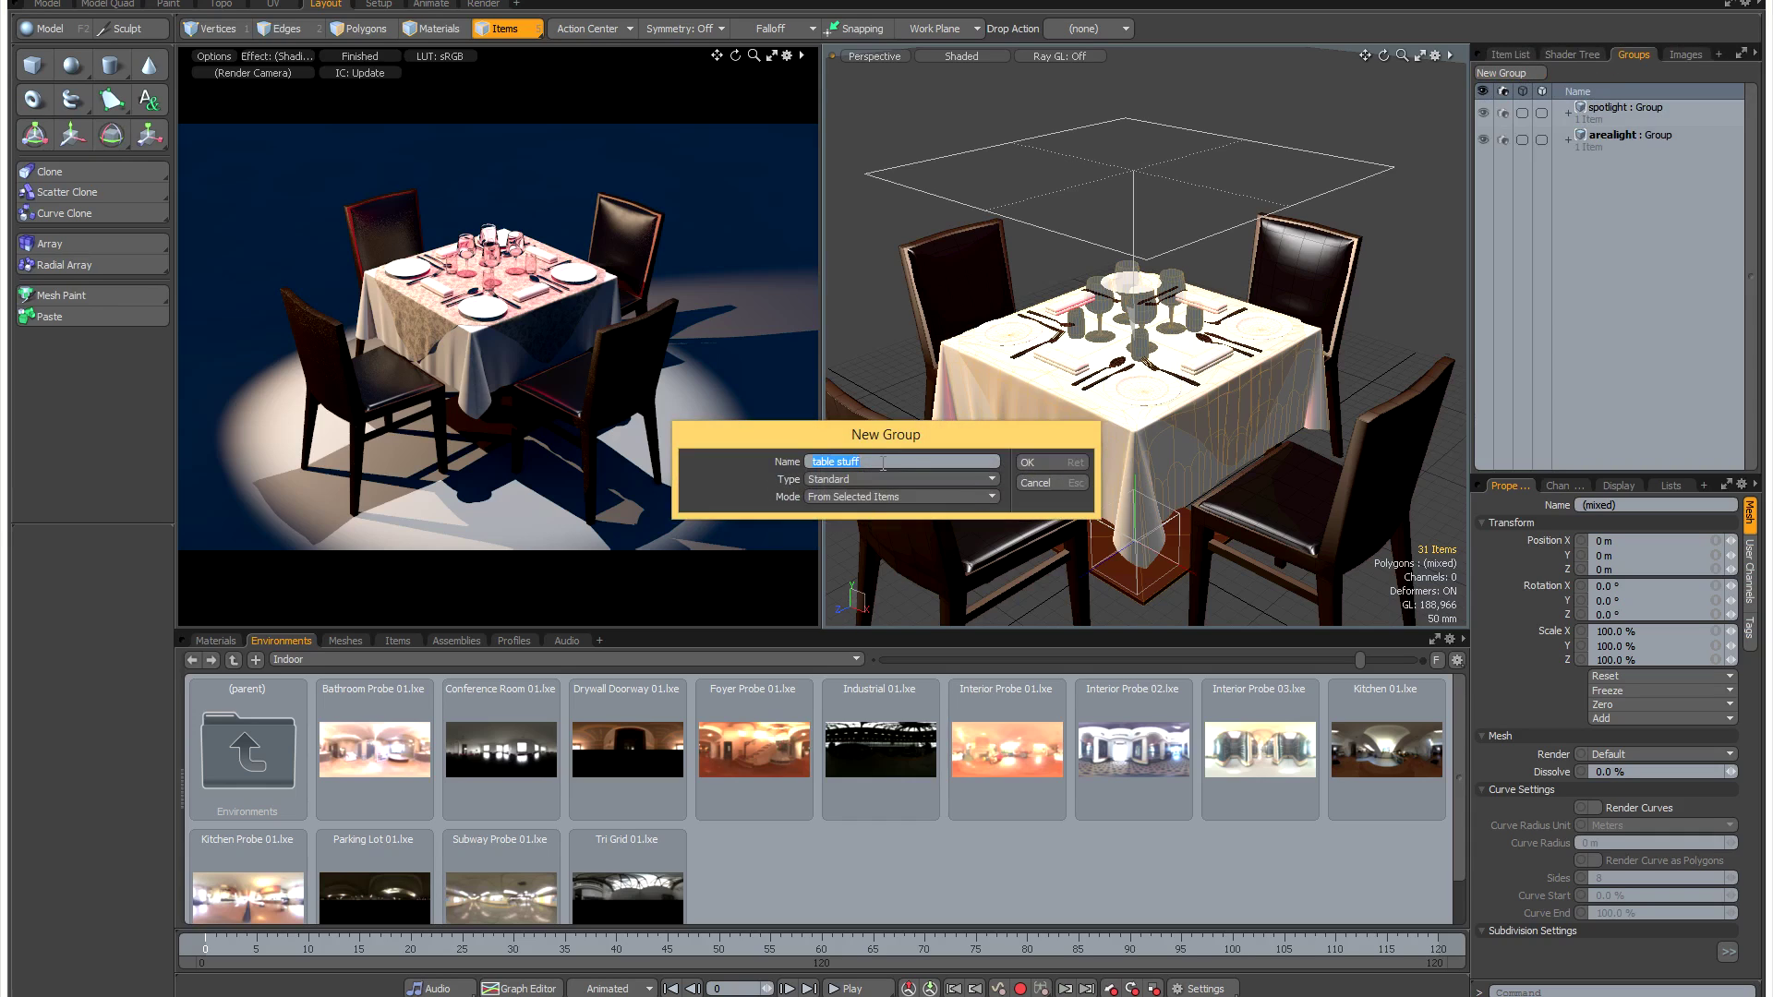
left_click(1043, 462)
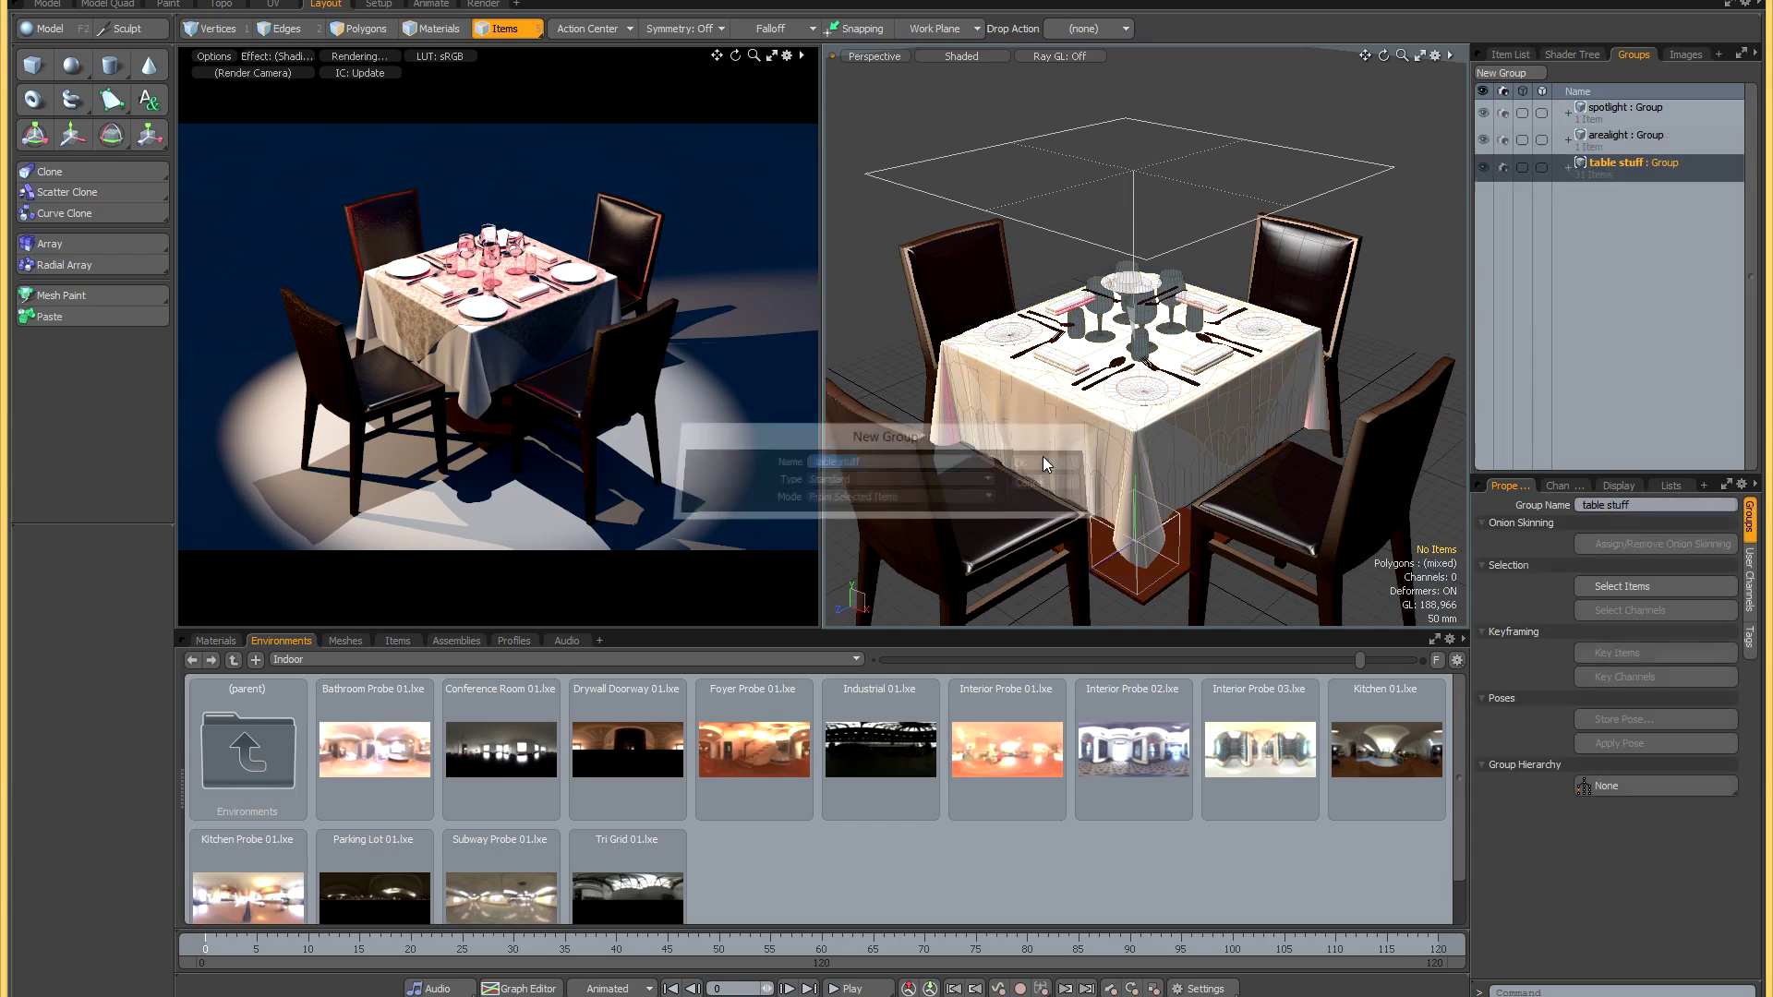
left_click(1567, 163)
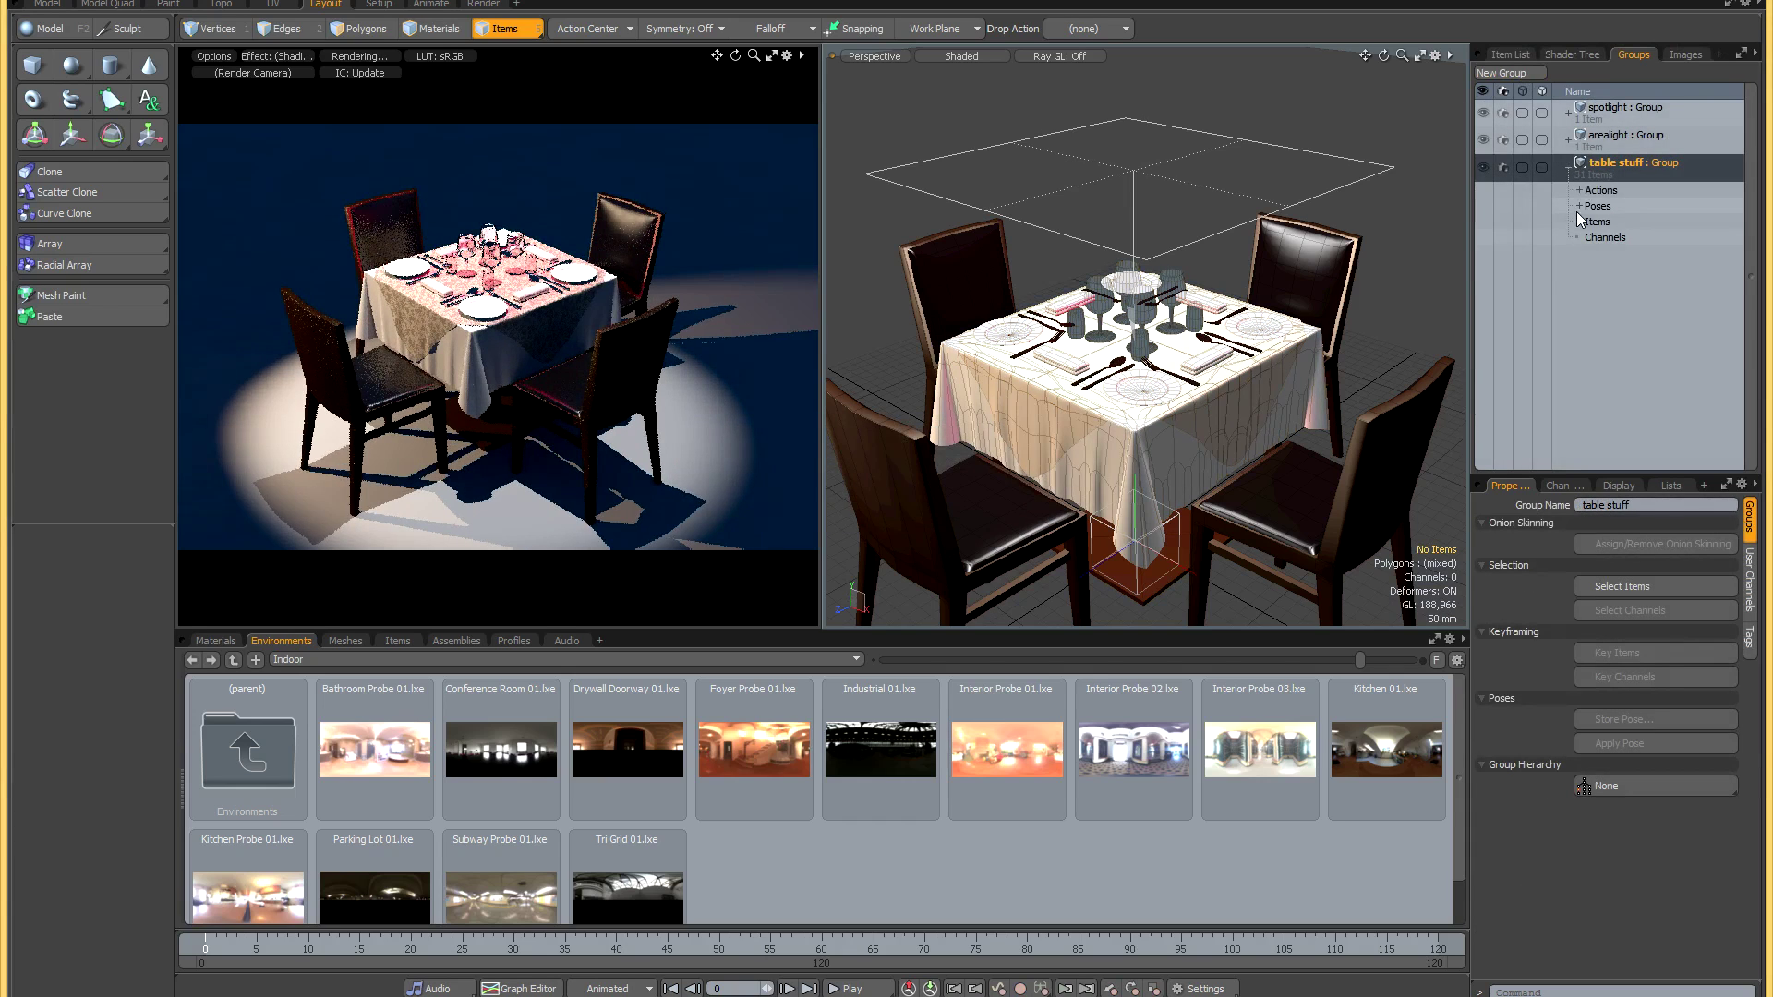
scroll(1634, 218, "down", 2)
scroll(1762, 244, "up", 3)
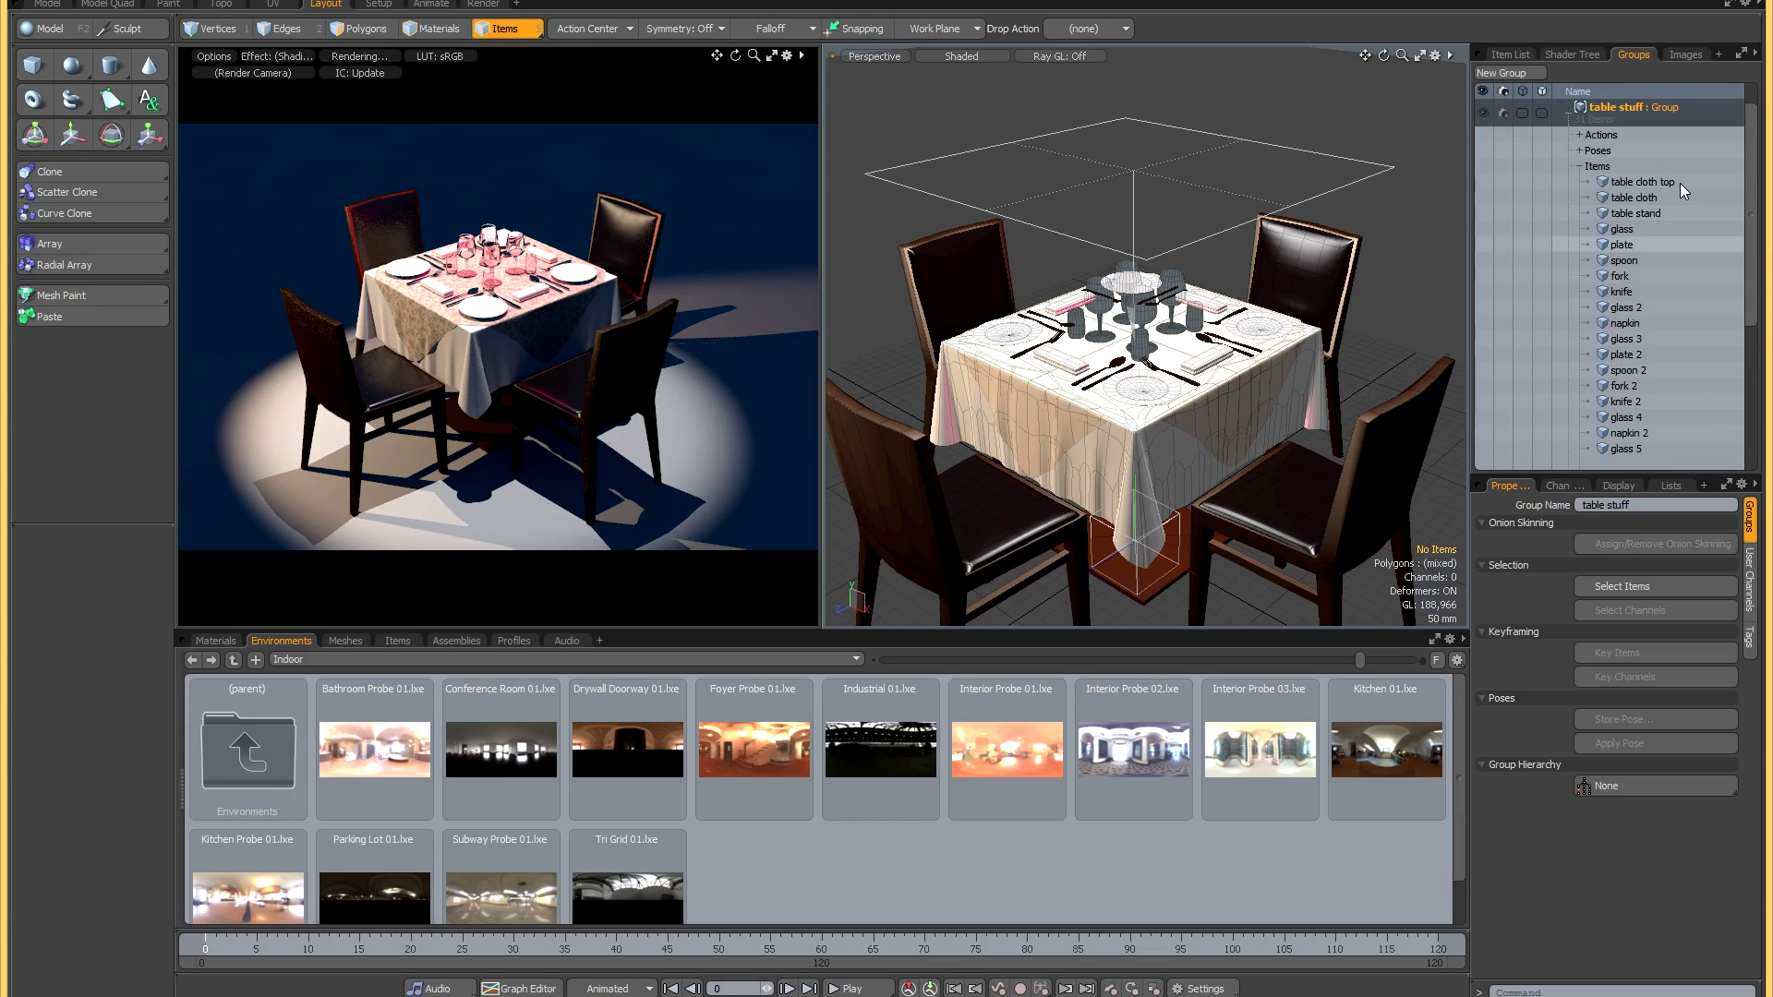
left_click(1571, 53)
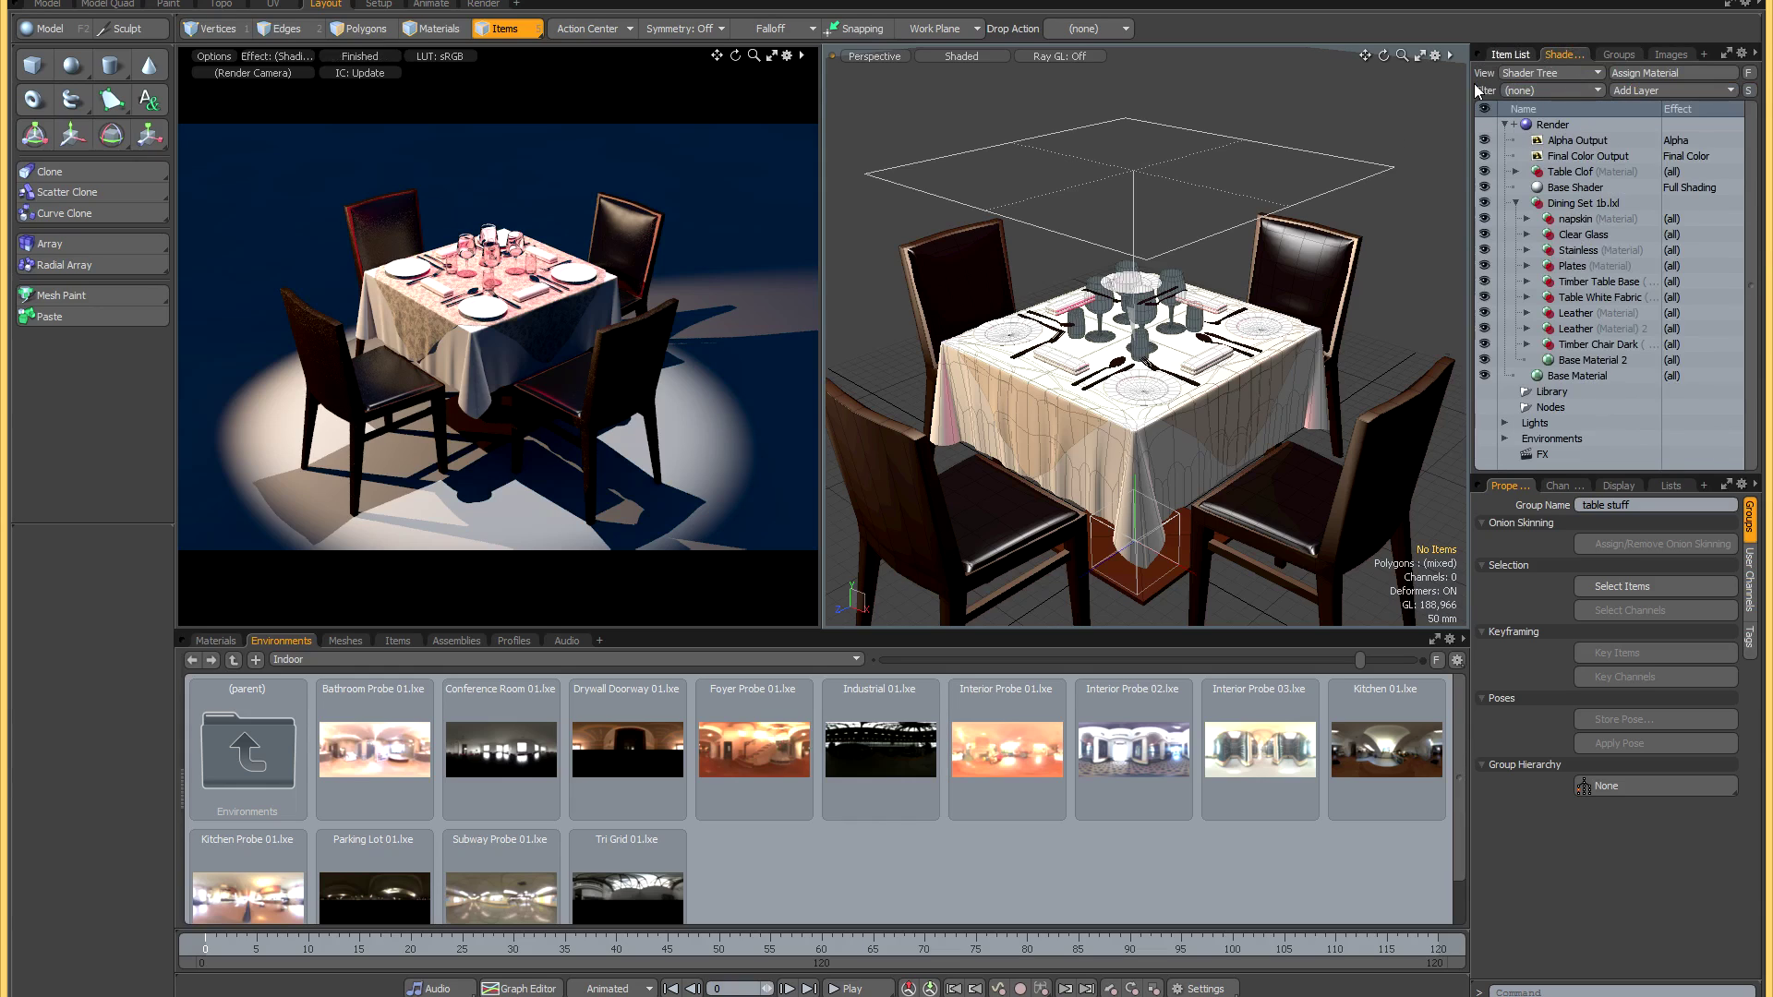
Move the Table Clof material back below the Base Shader.
left_click(1514, 171)
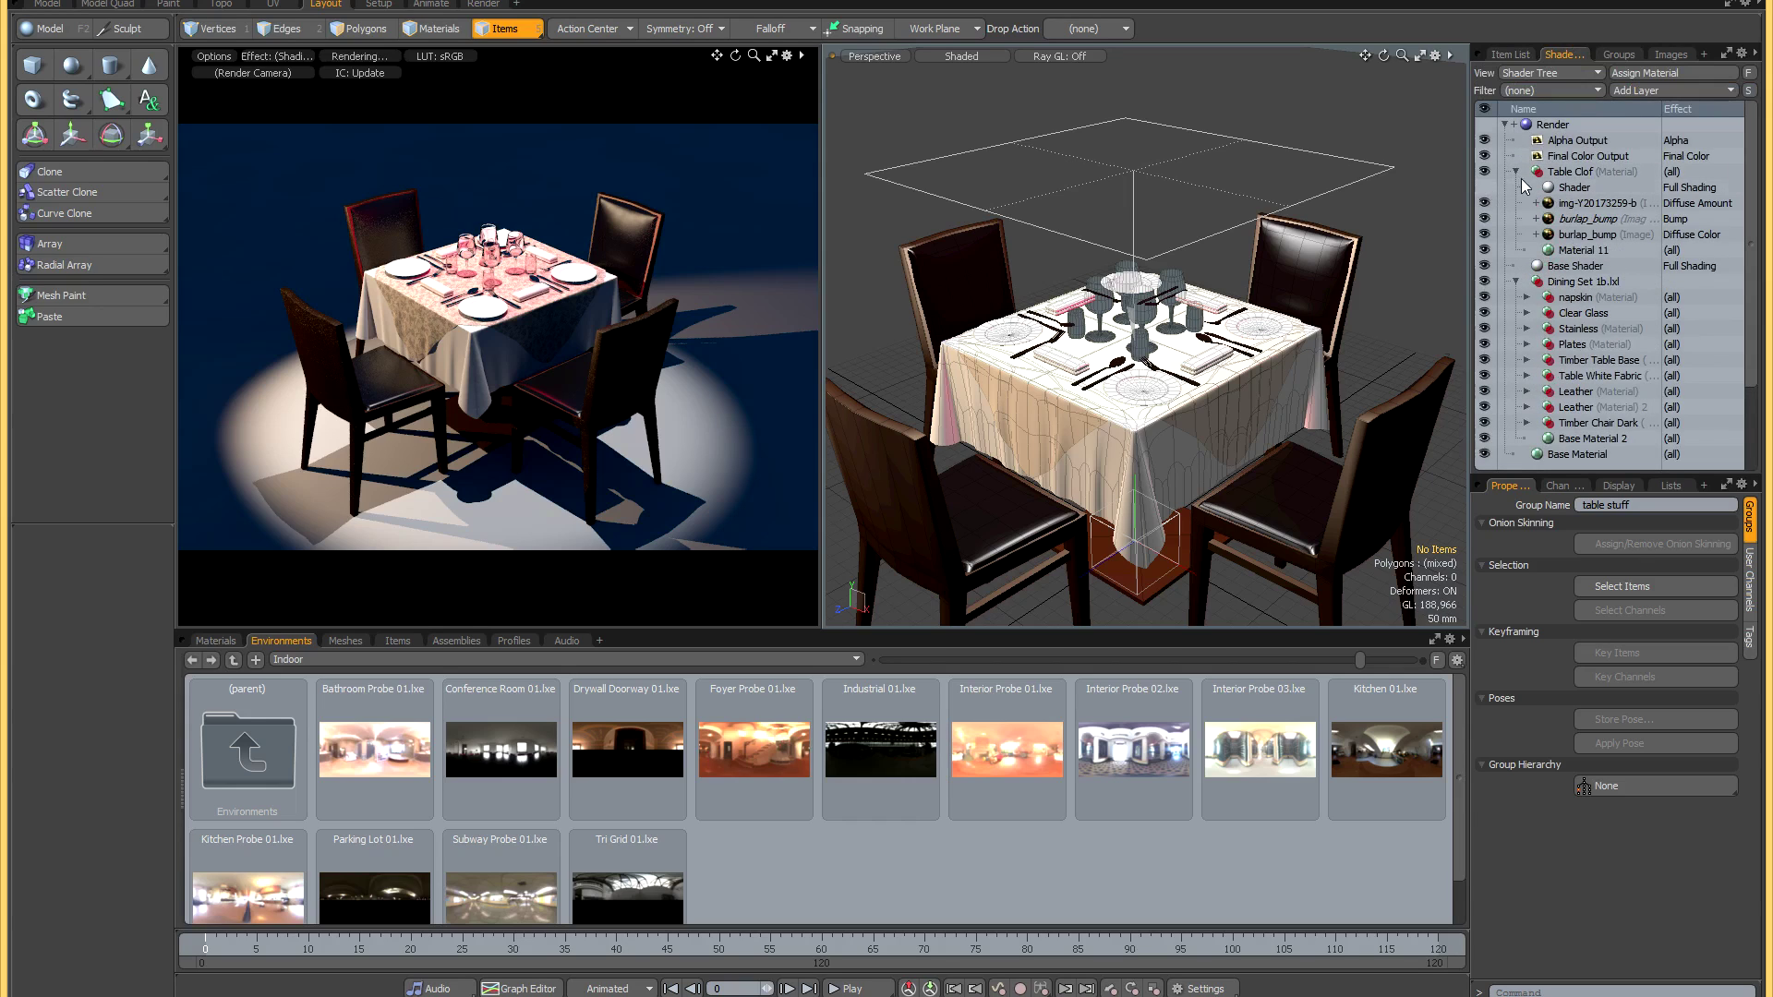
left_click(1516, 175)
left_click(1515, 173)
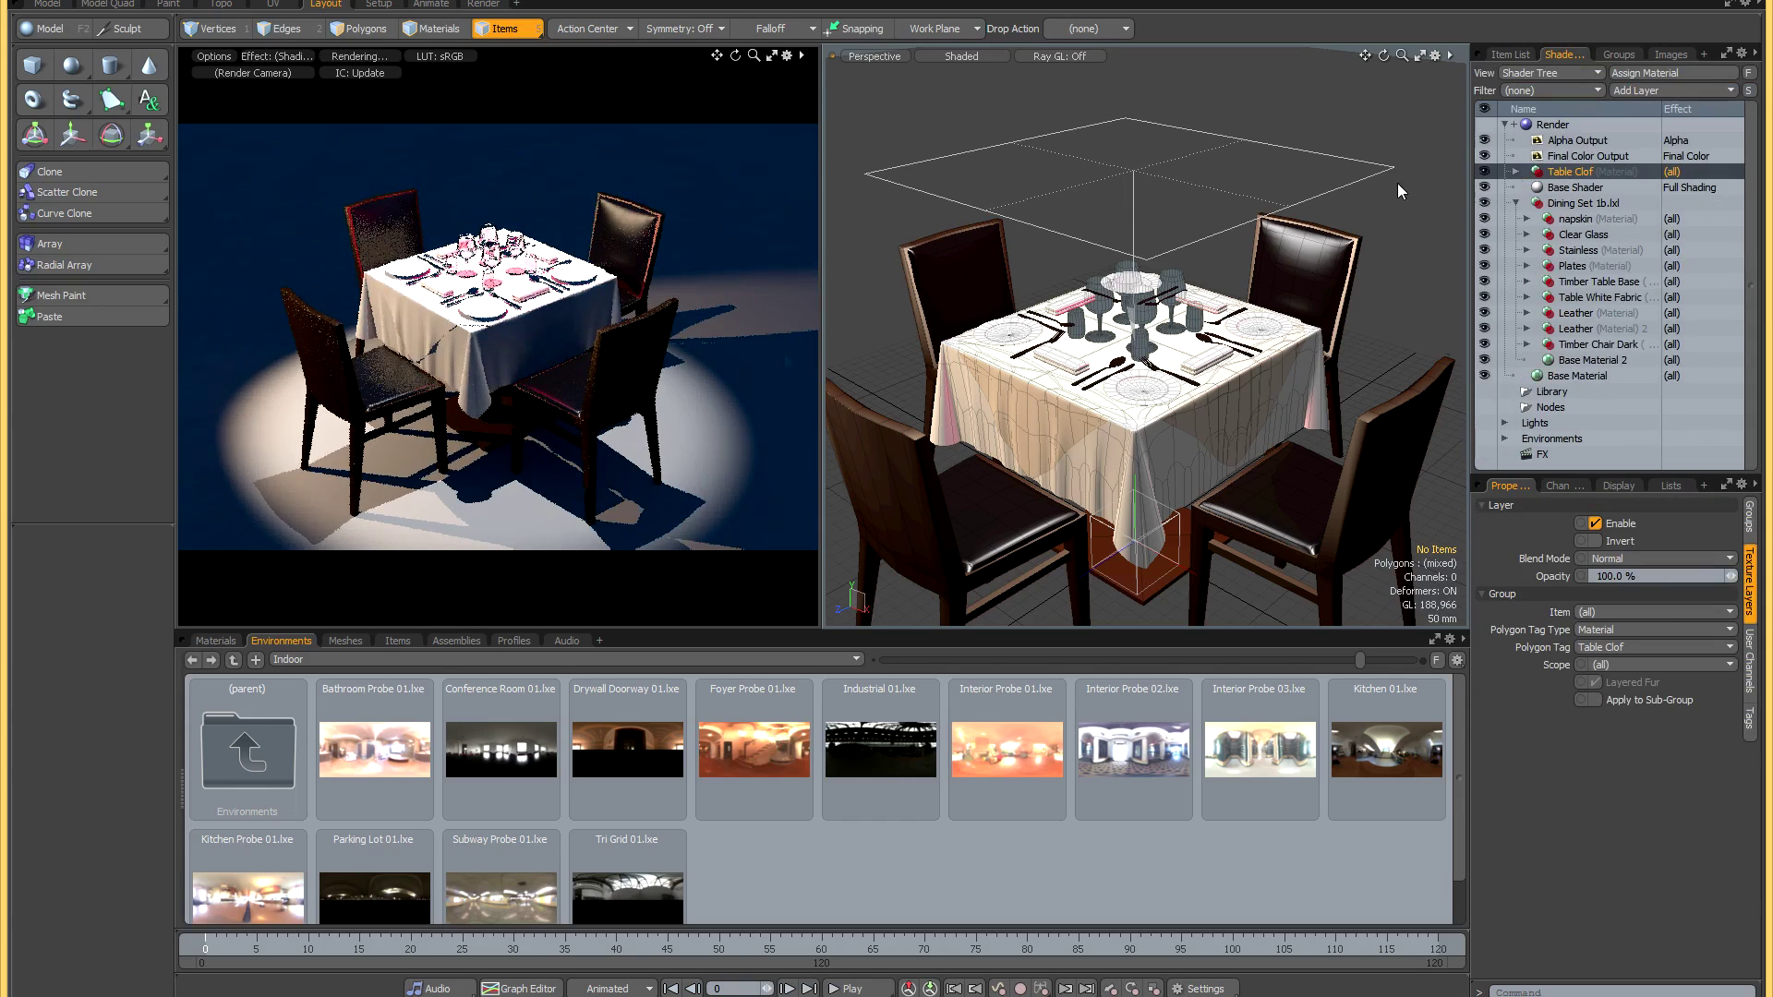
left_click_drag(1558, 175, 1562, 197)
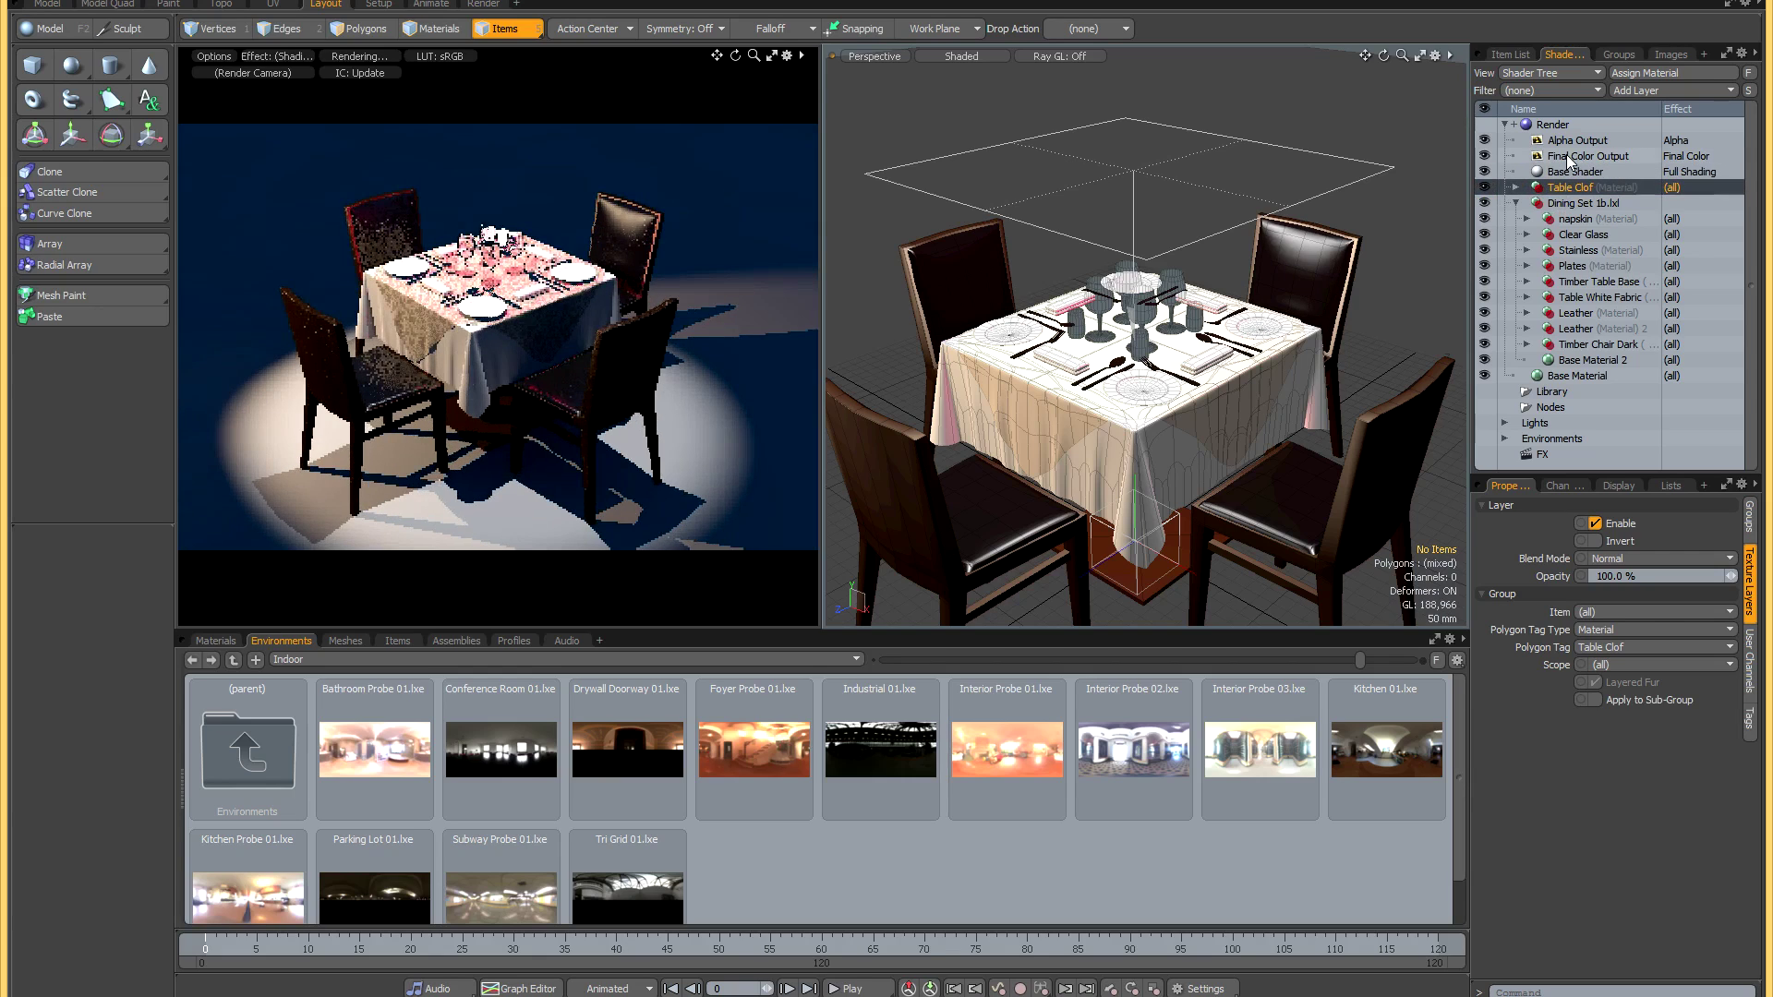
Add a new Group layer and place it directly above the Base Shader.
left_click(1566, 155)
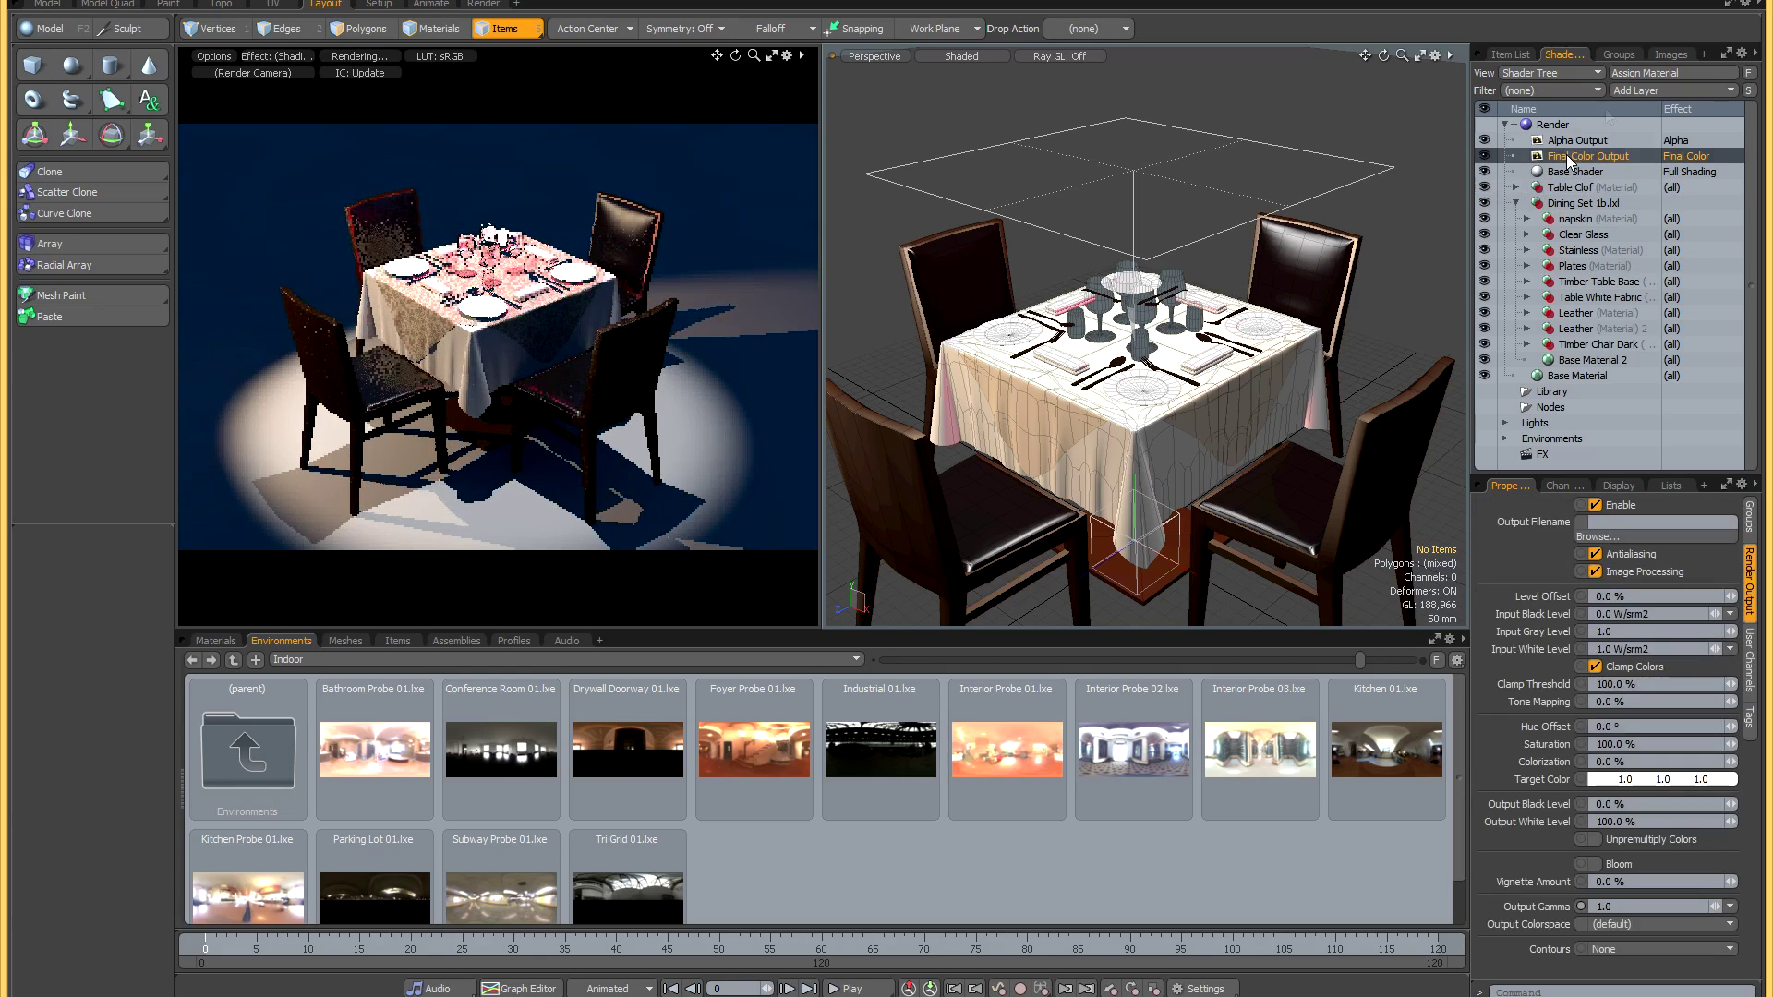
left_click(1632, 87)
left_click(1622, 114)
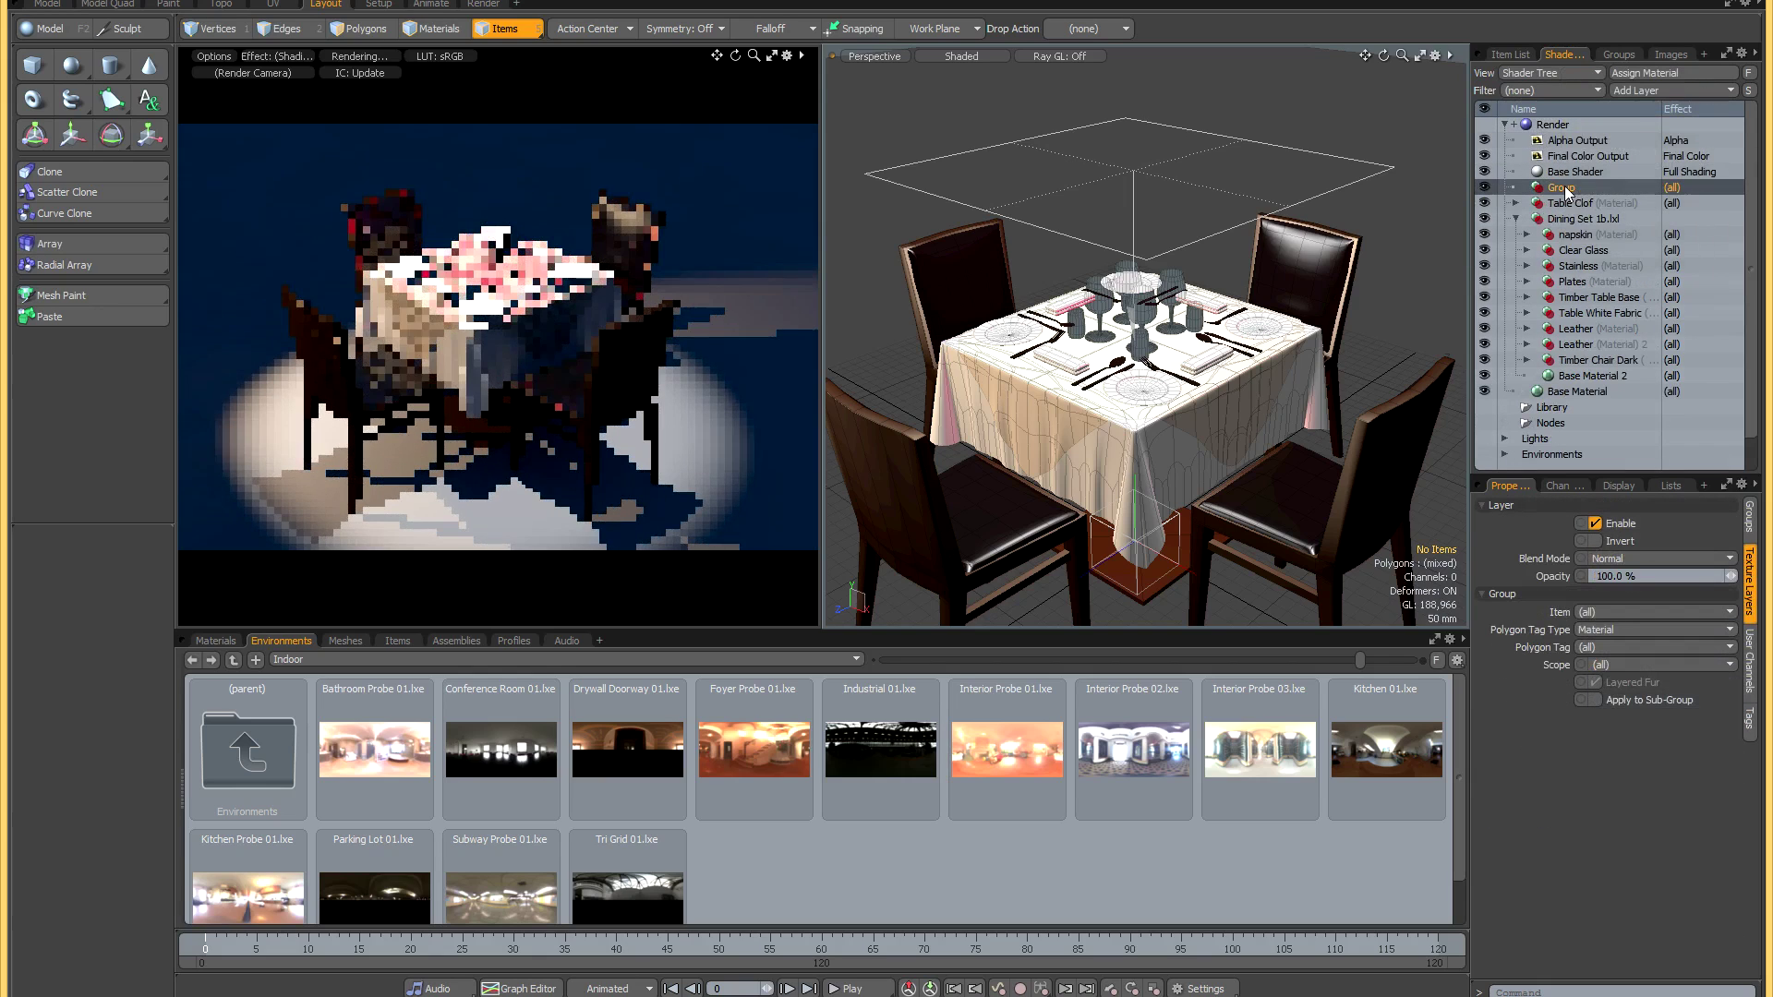
left_click_drag(1564, 186, 1567, 170)
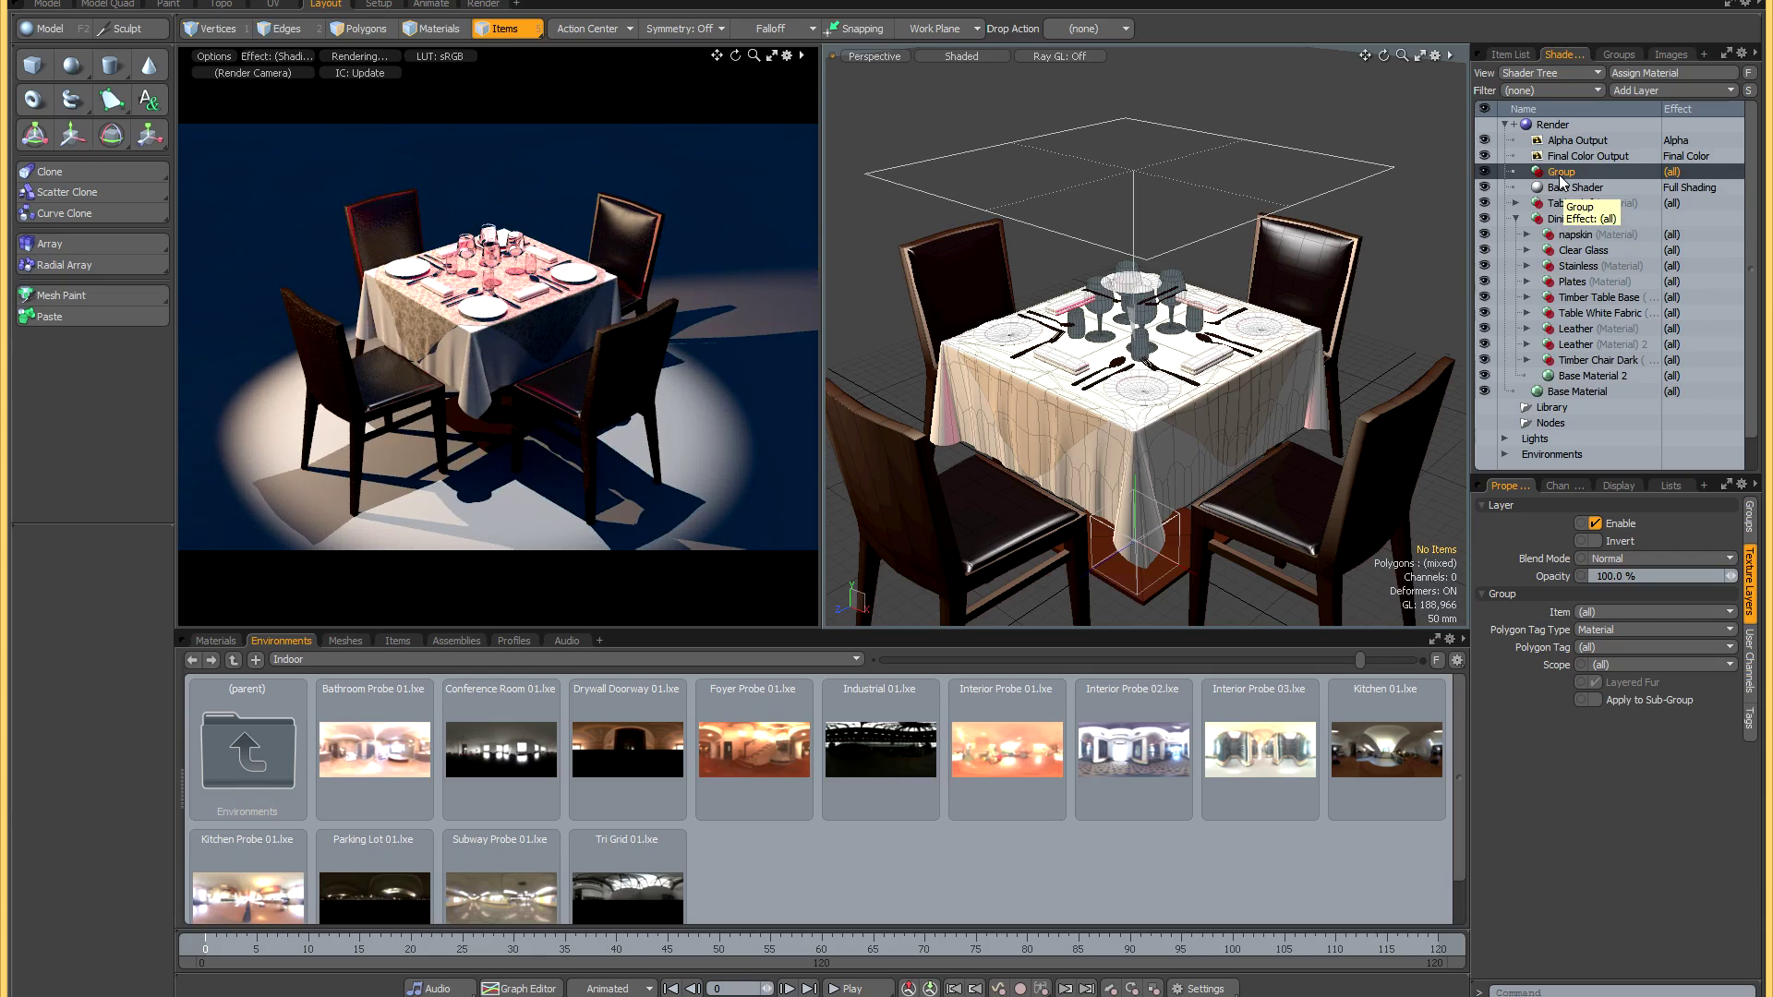
left_click(1639, 92)
Add a Shader layer inside the group and mask the group to the table stuff items.
mouse_move(1630, 109)
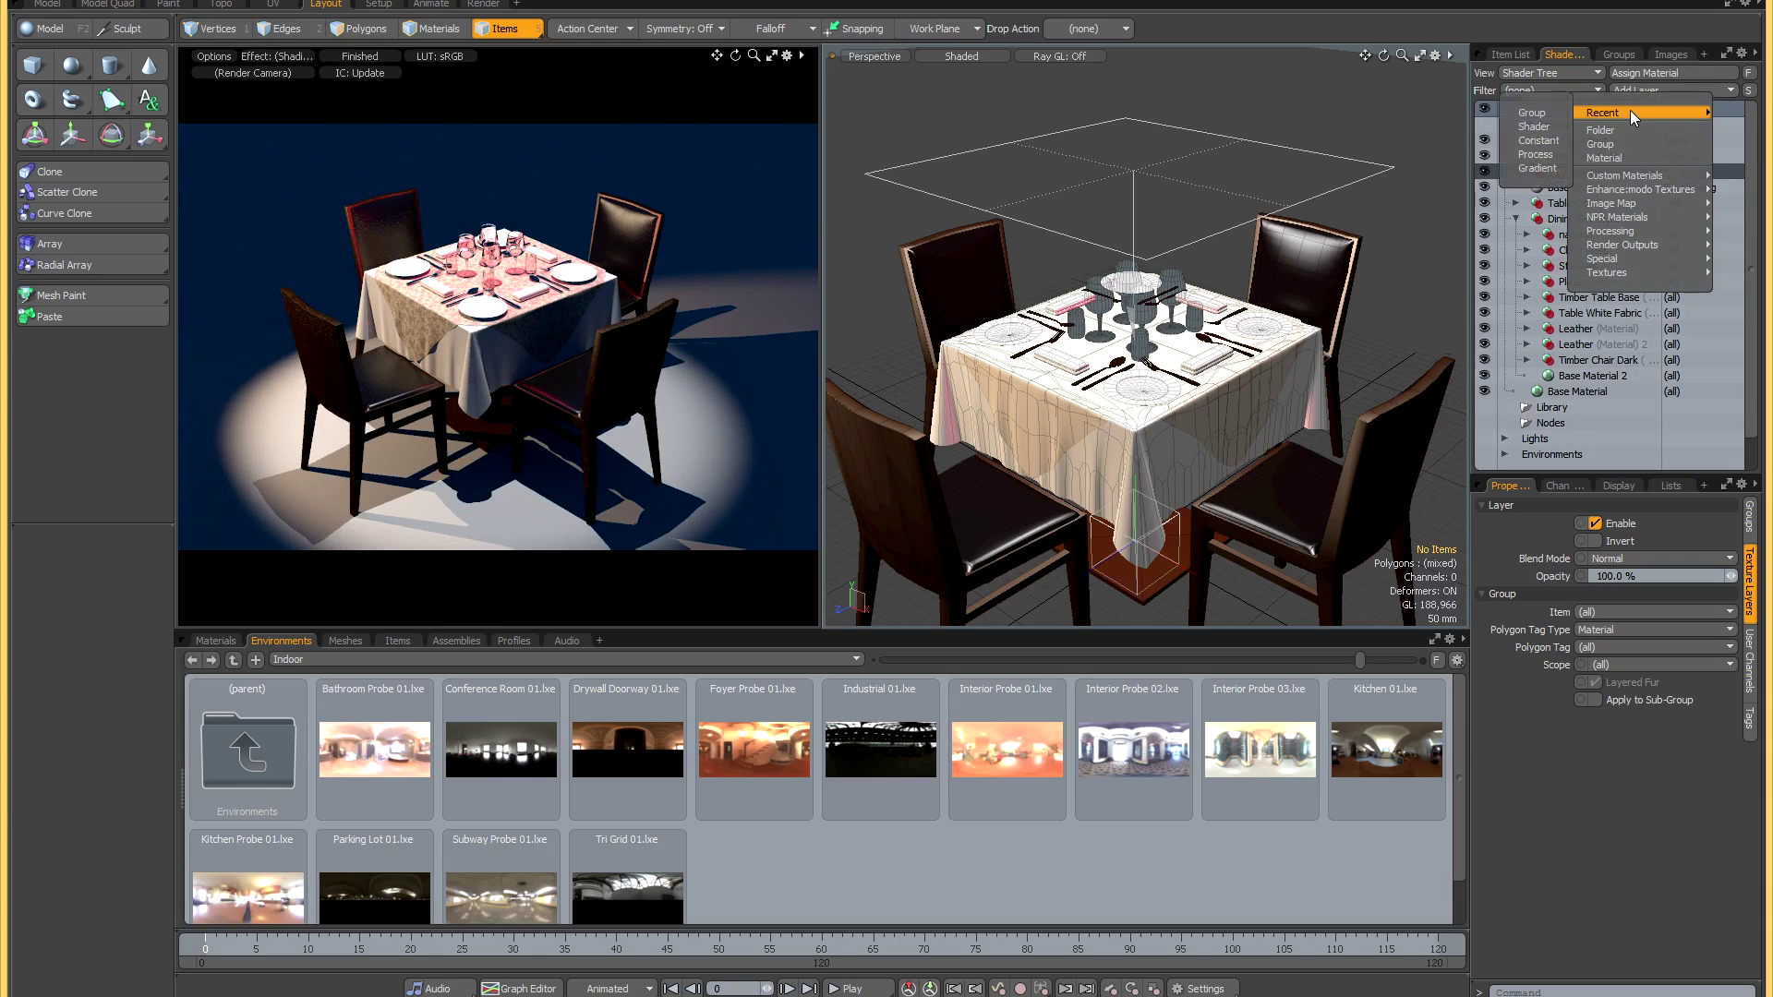
left_click(1544, 126)
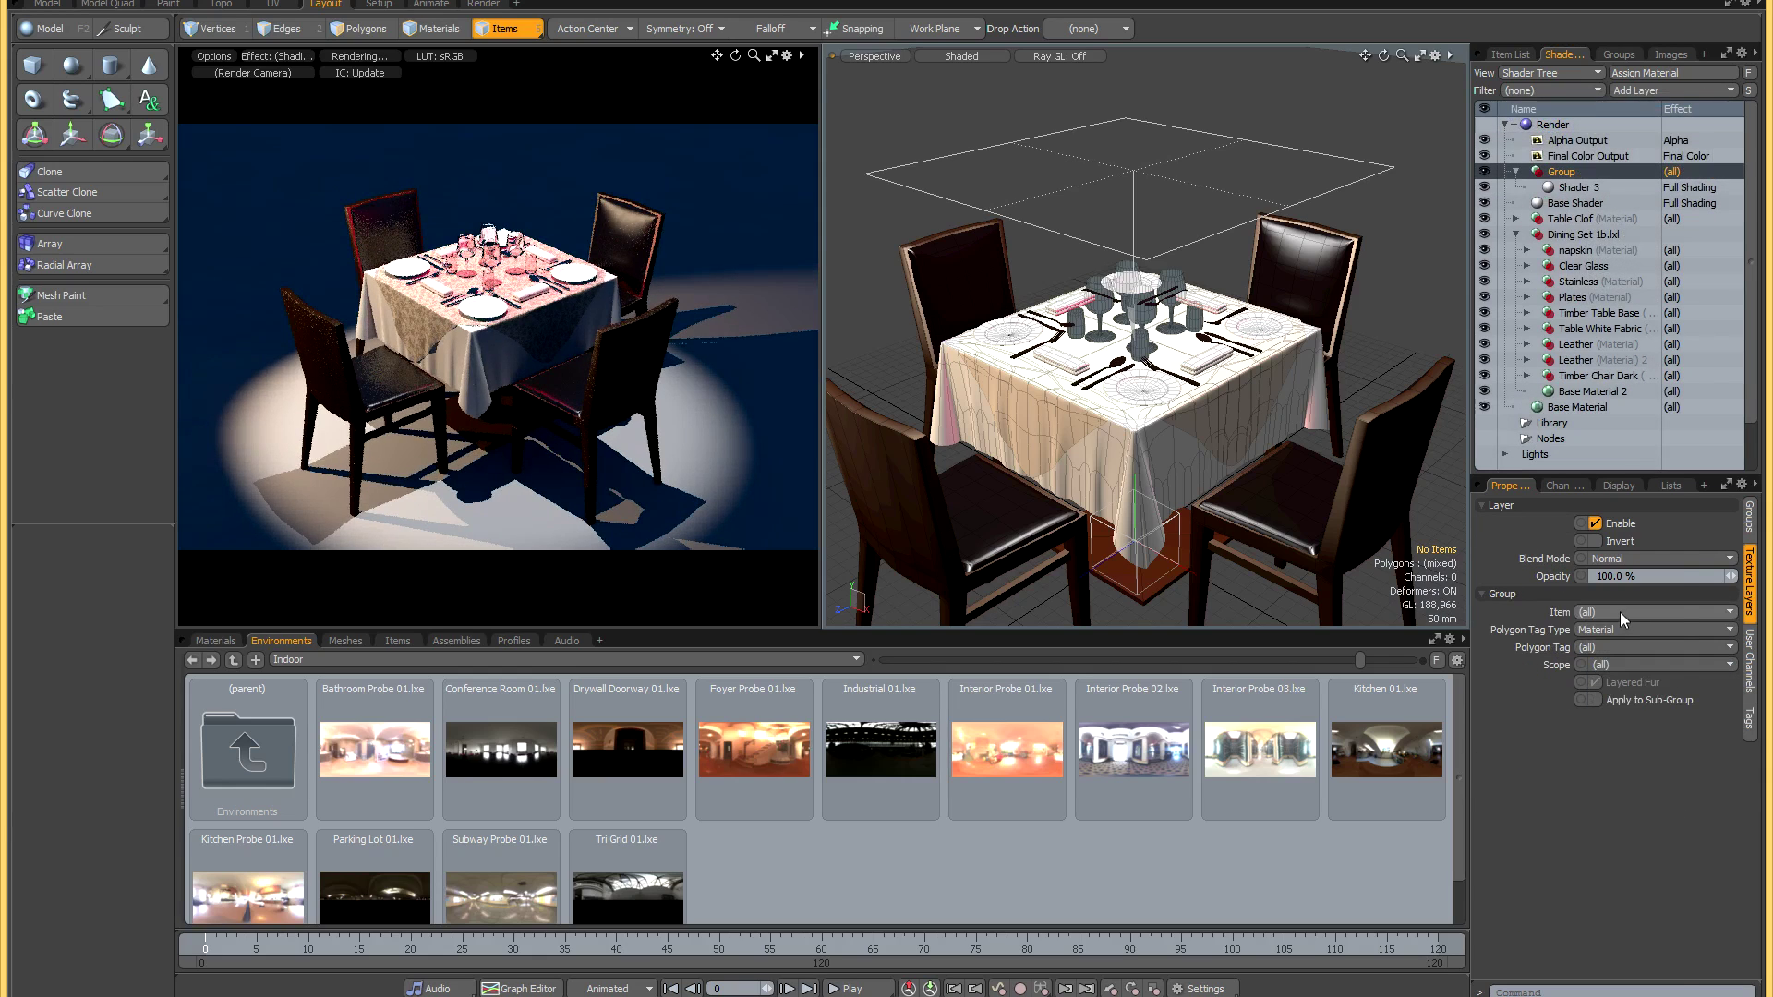
left_click(1621, 611)
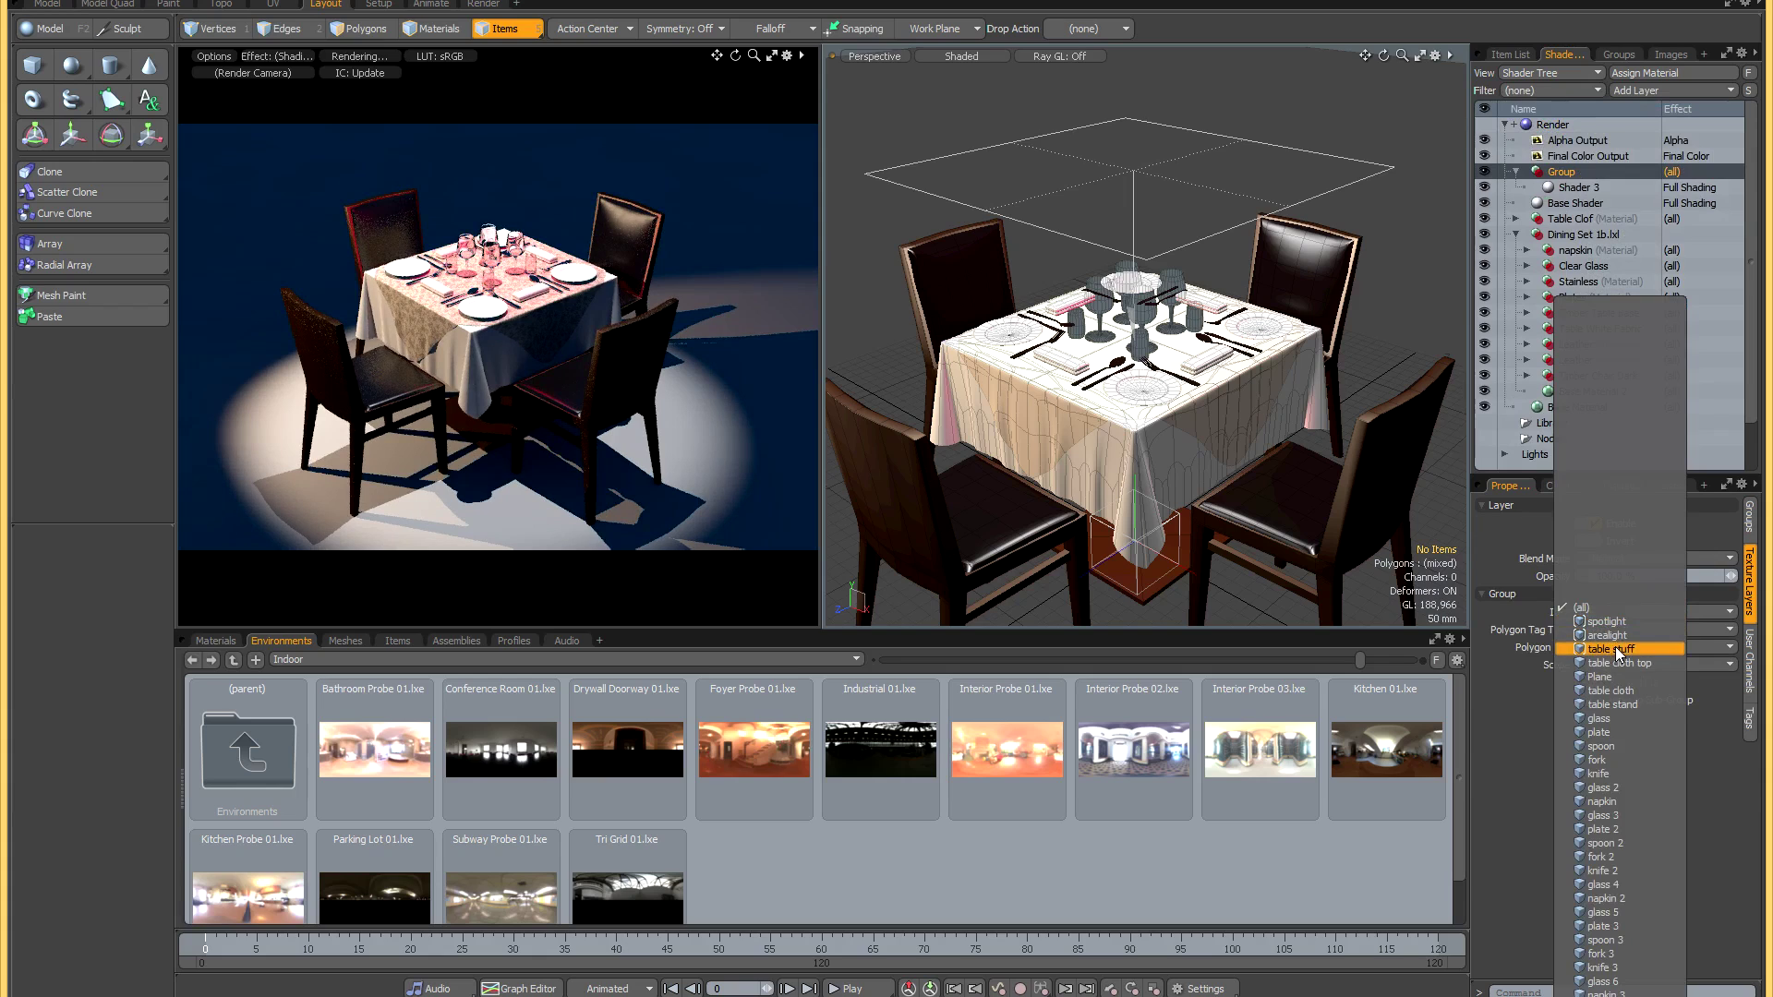
left_click(1615, 648)
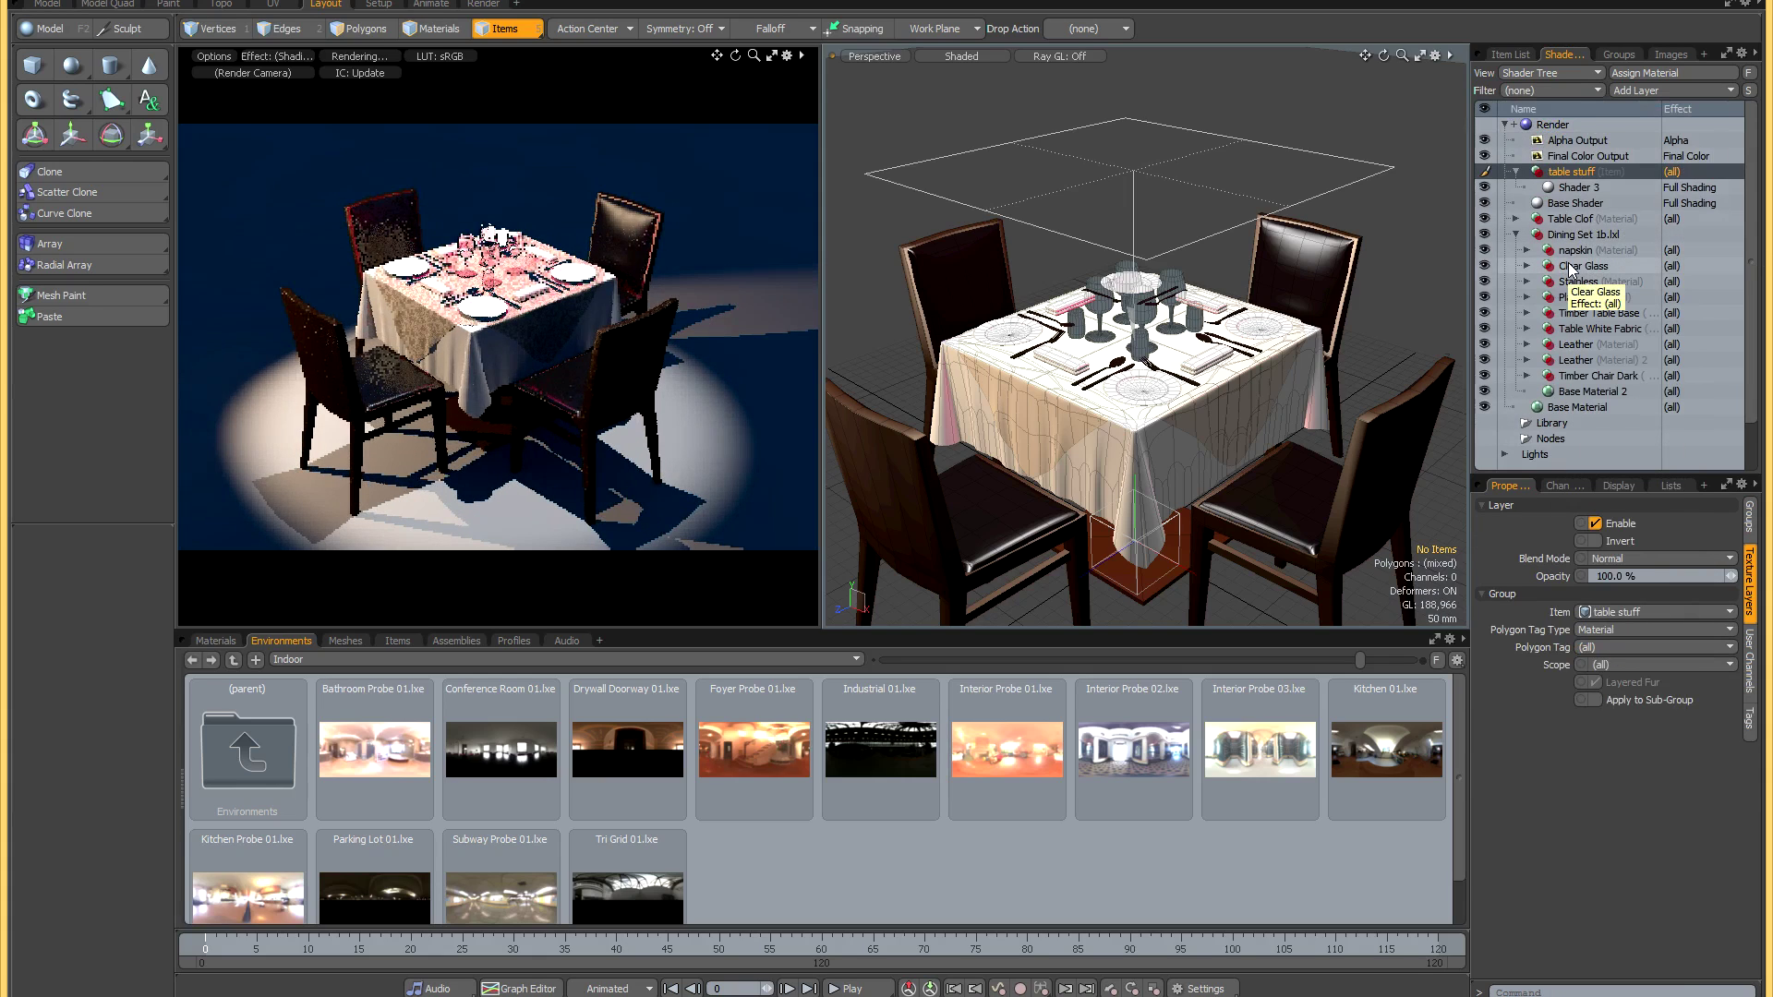
Turn off Shader 3's Compute Shading, Control Quality, Control Visibility and Control Fog overrides.
left_click(1595, 188)
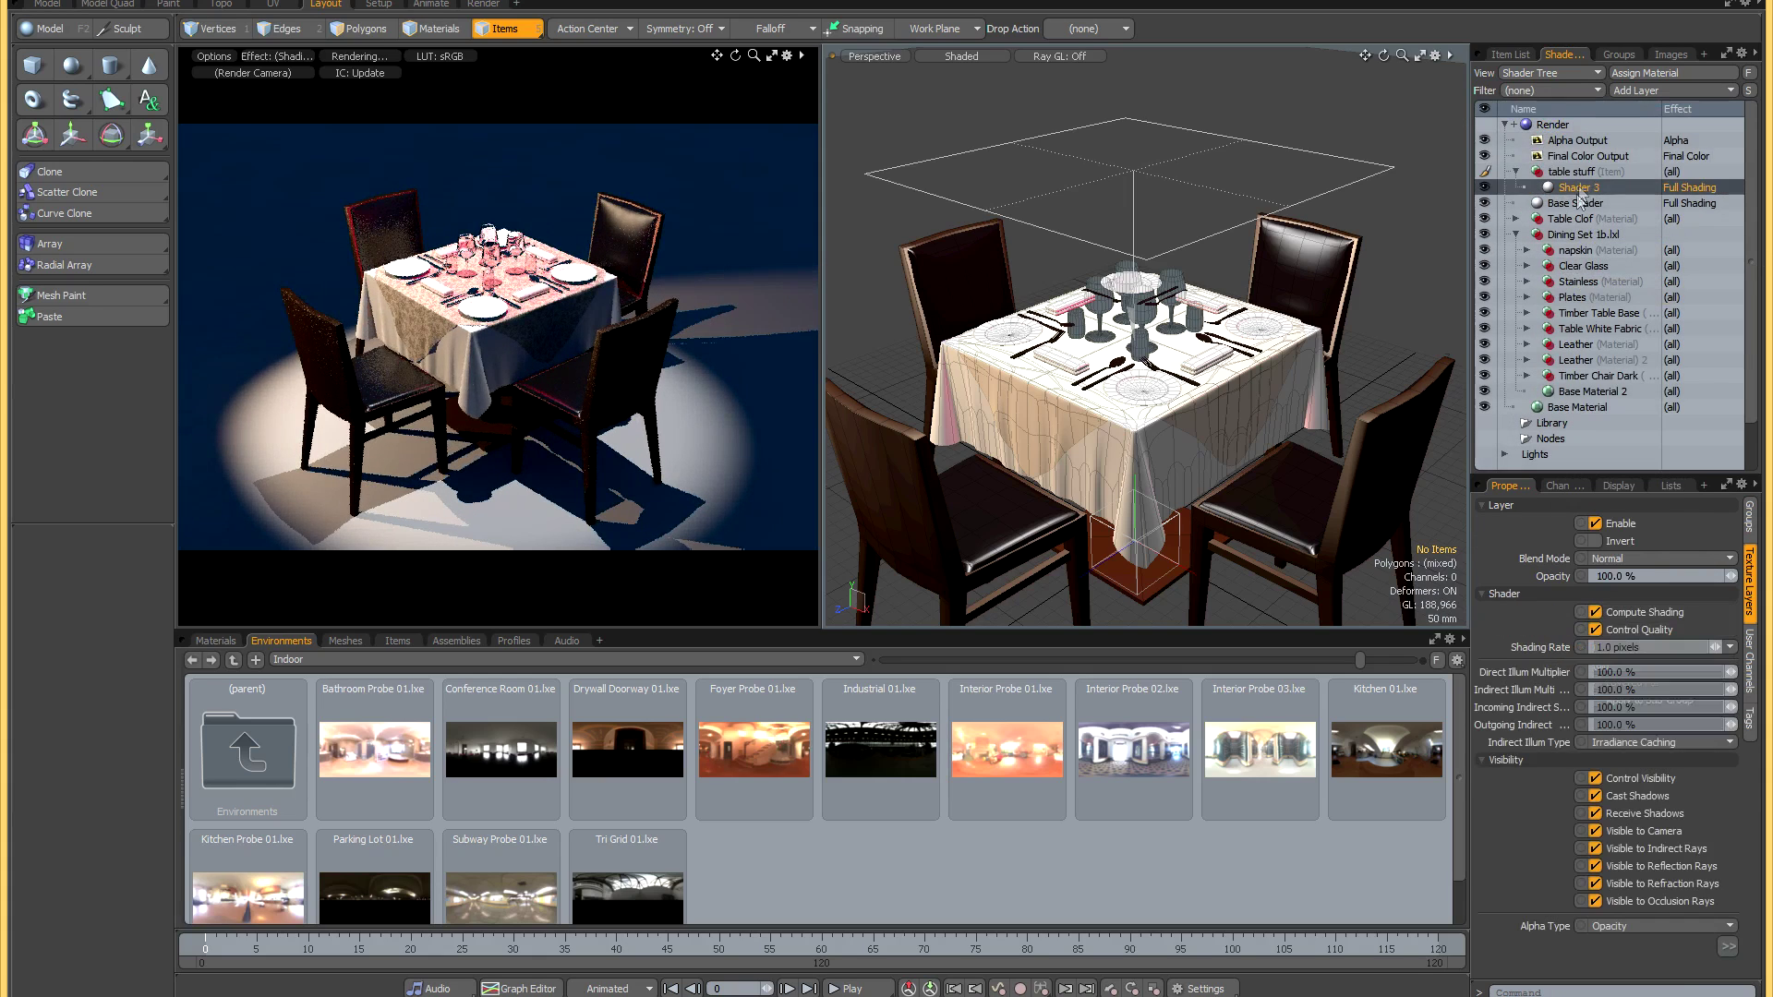
left_click(1725, 484)
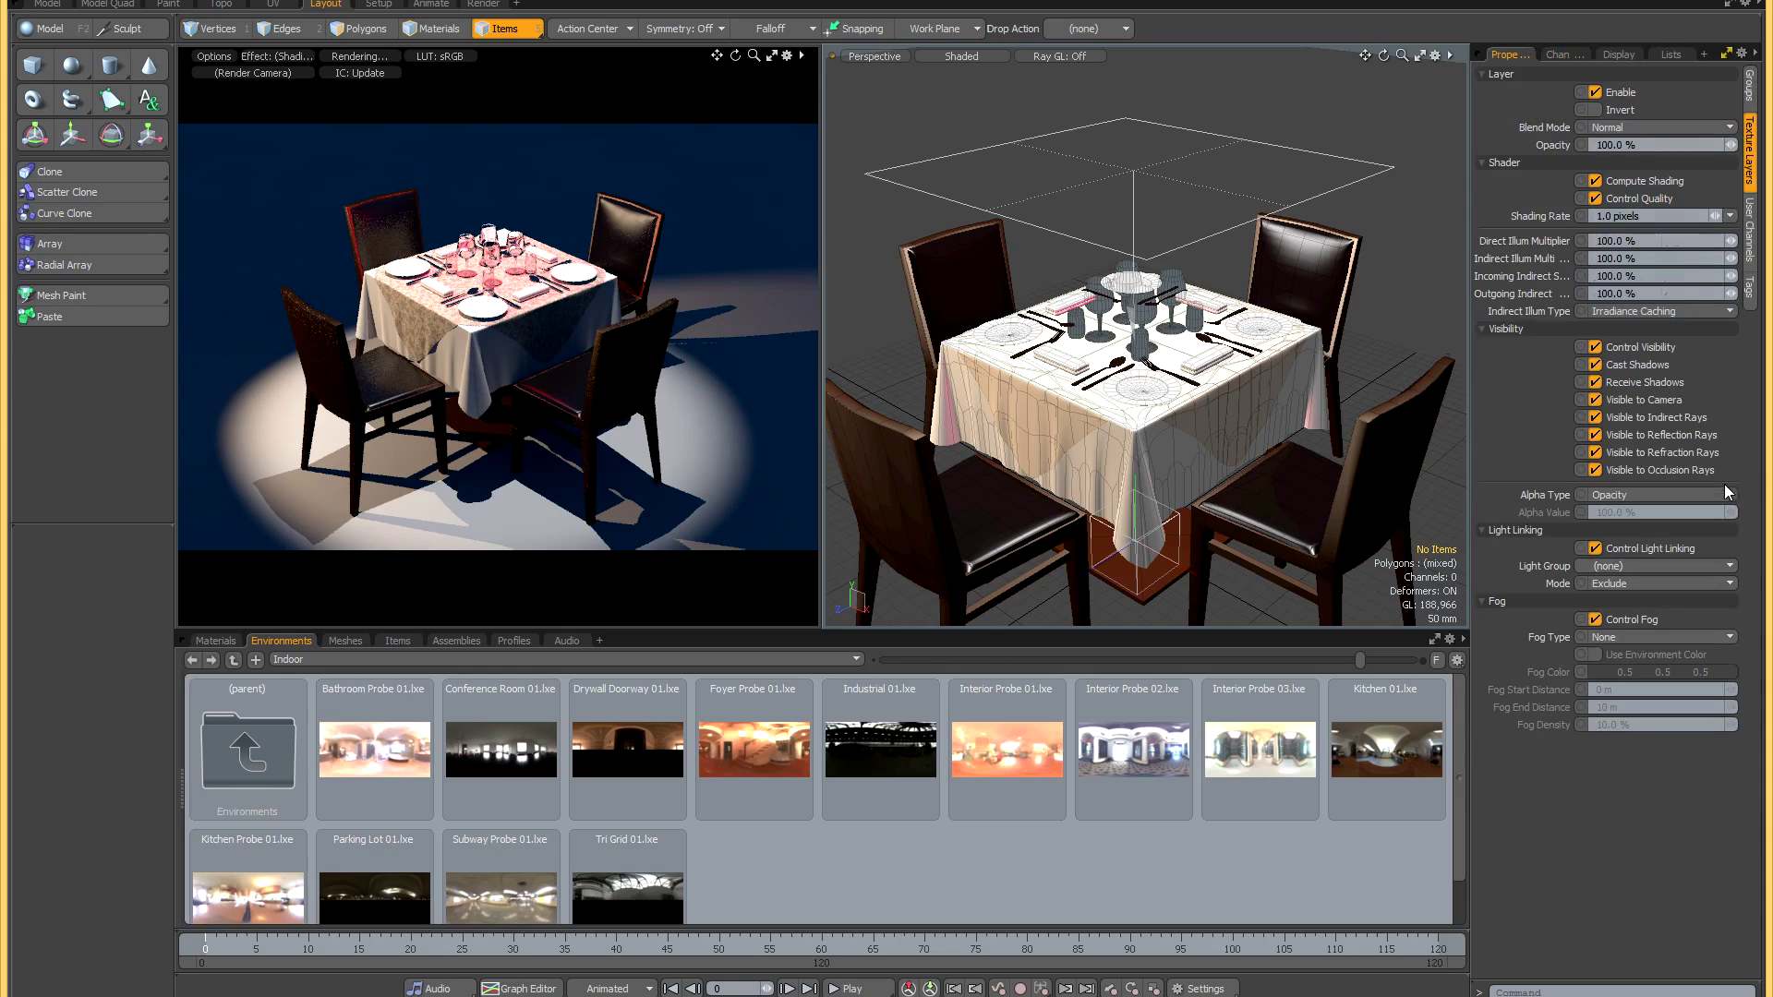
left_click(1595, 181)
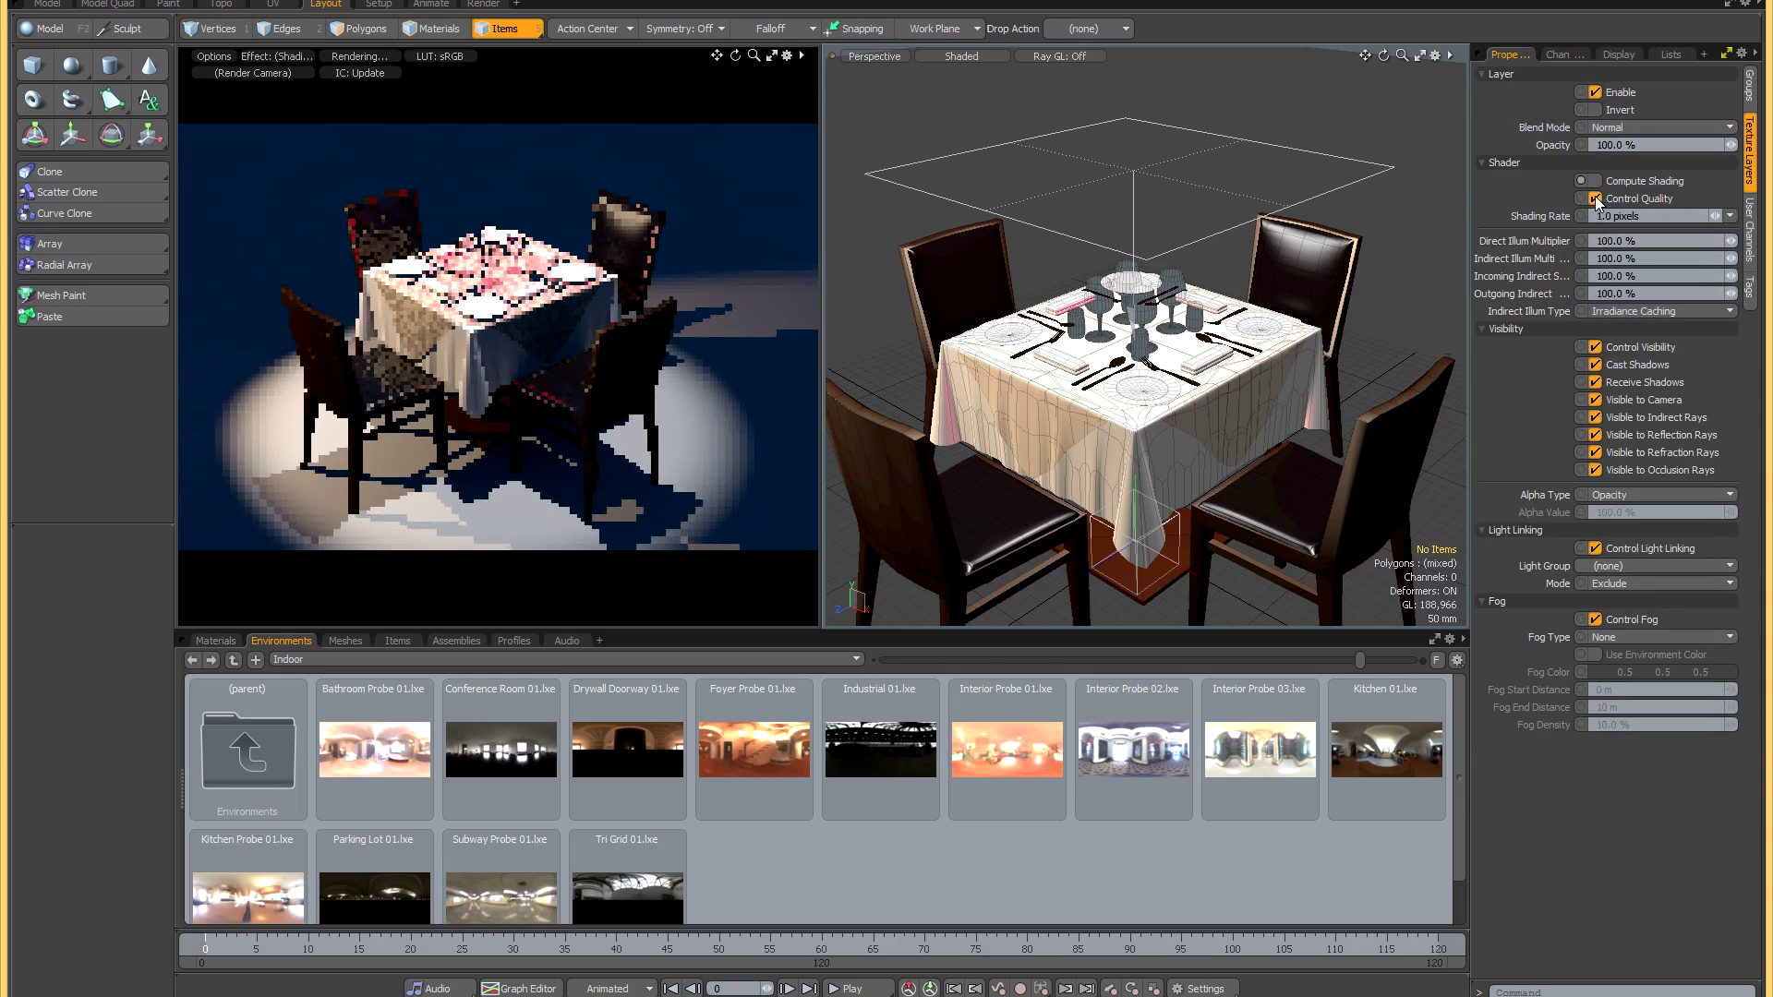
left_click(1594, 347)
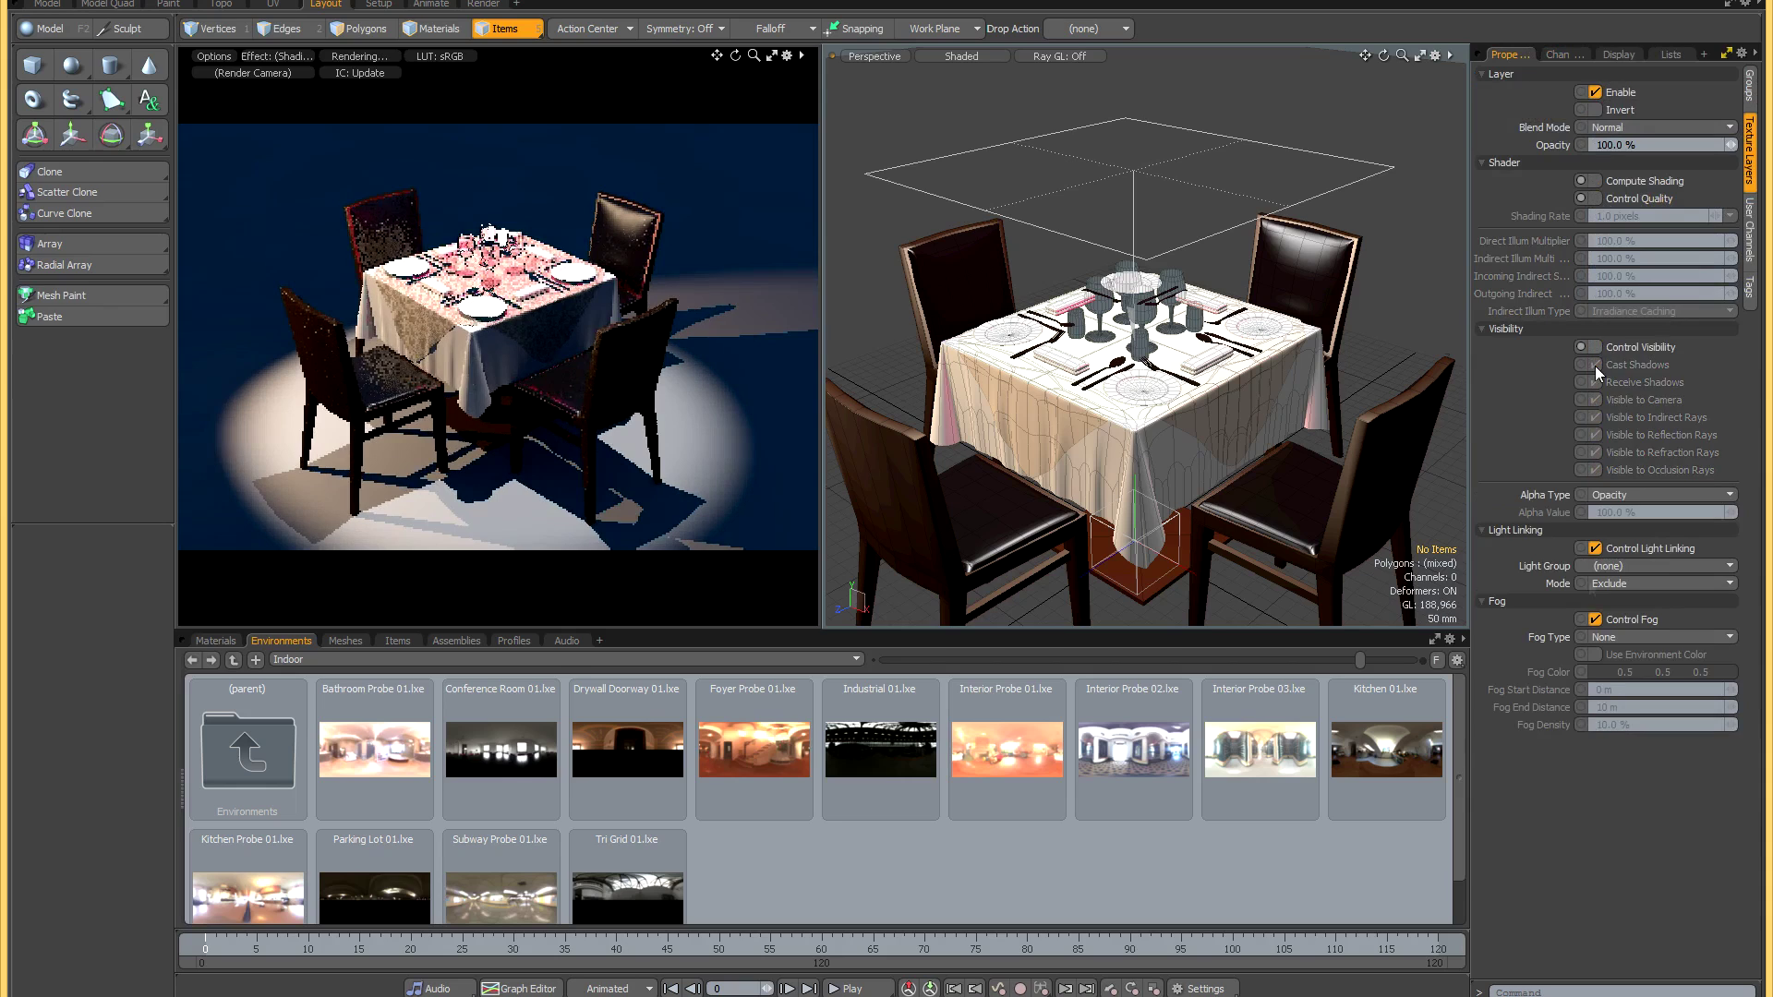
left_click(1595, 619)
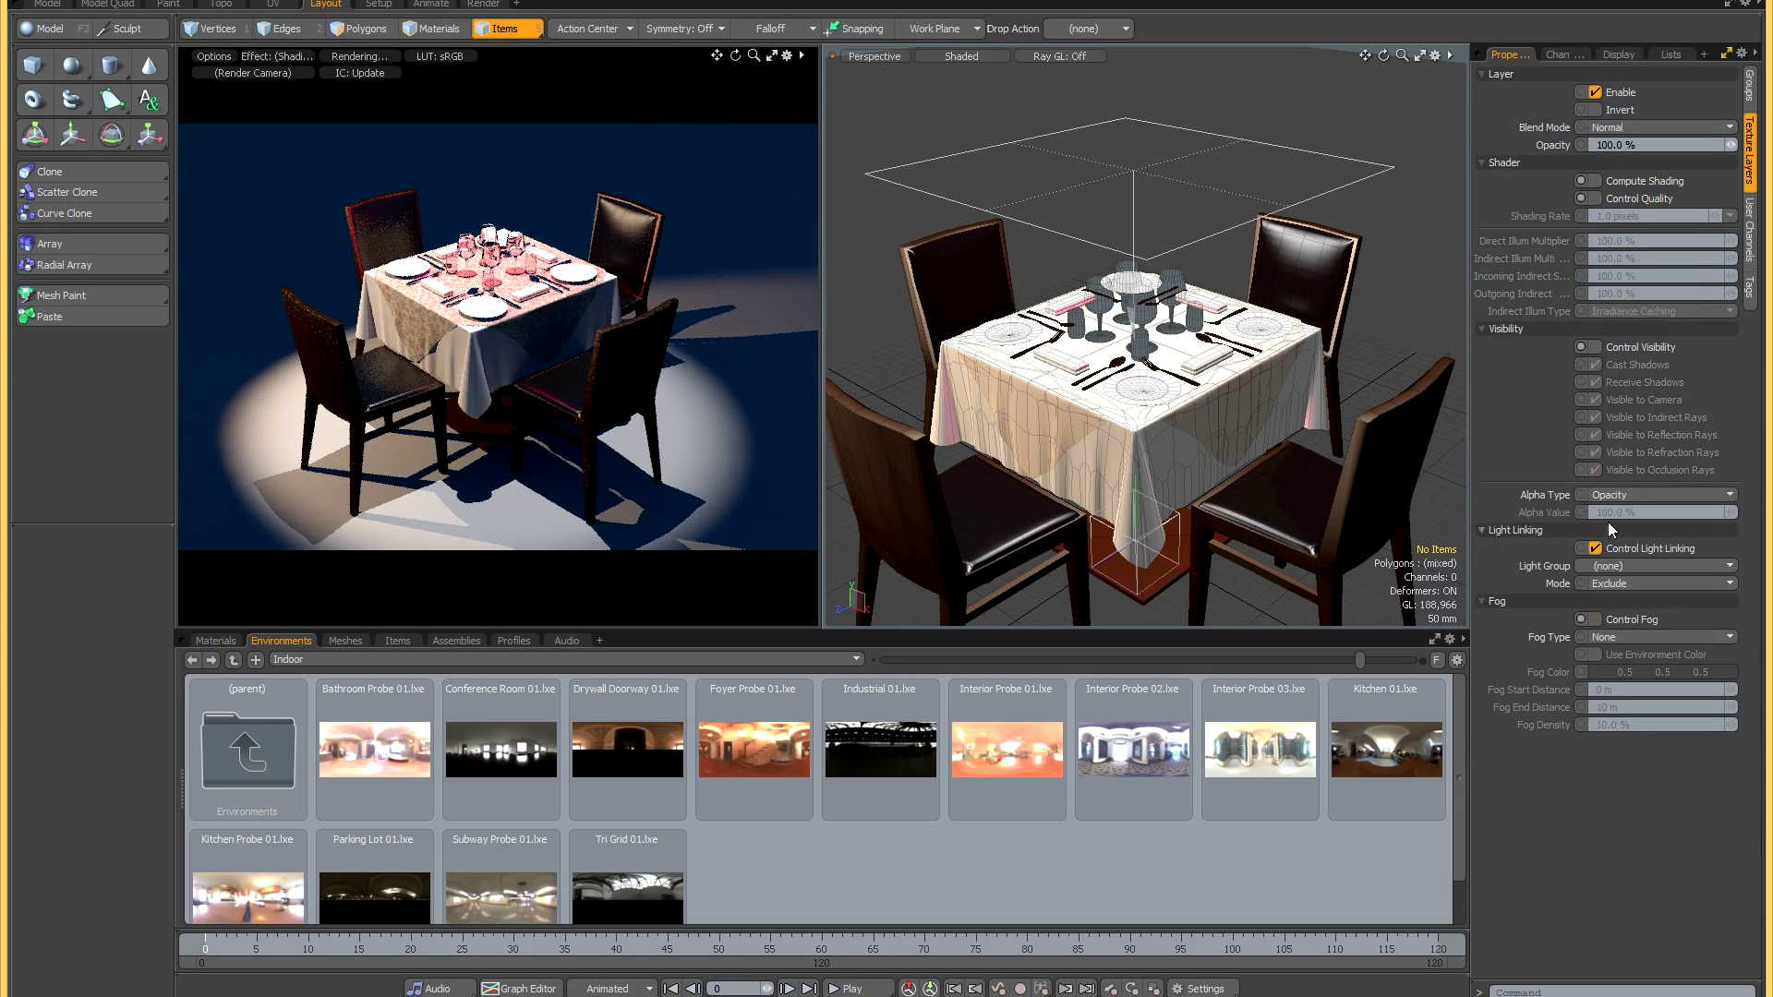
Set Shader 3's Light Group to arealight, trying Include mode before settling on Exclude.
left_click(1647, 565)
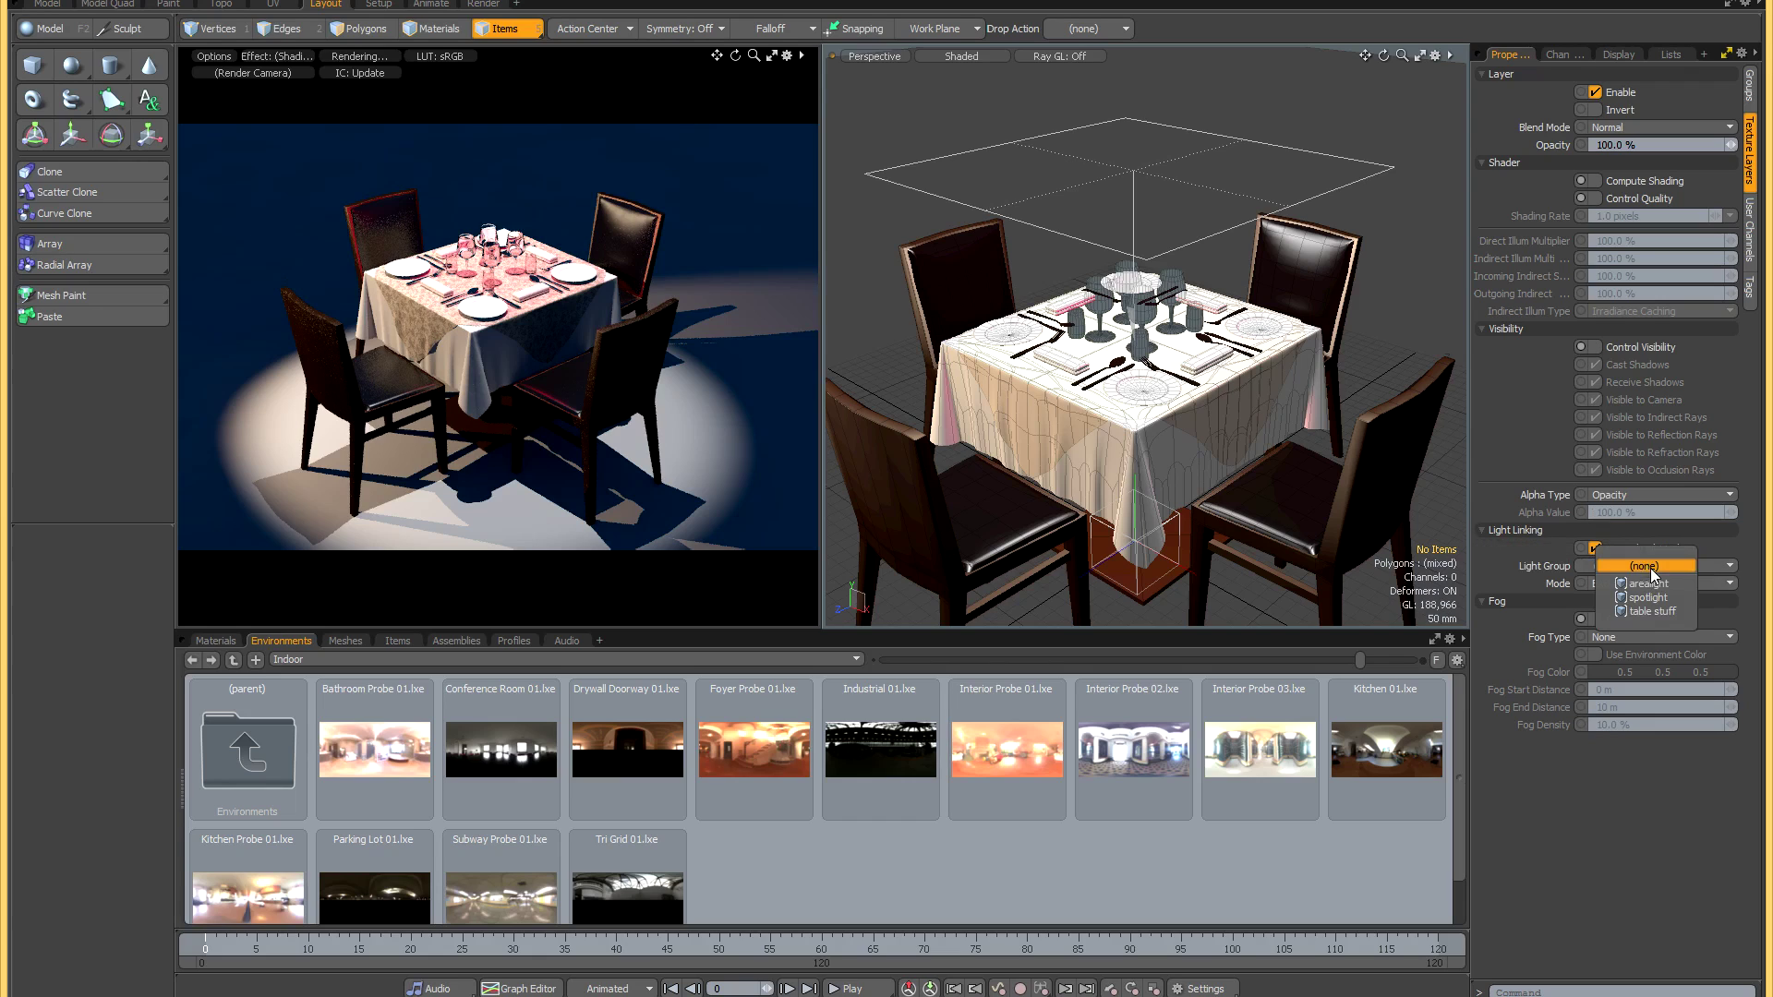
left_click(1652, 582)
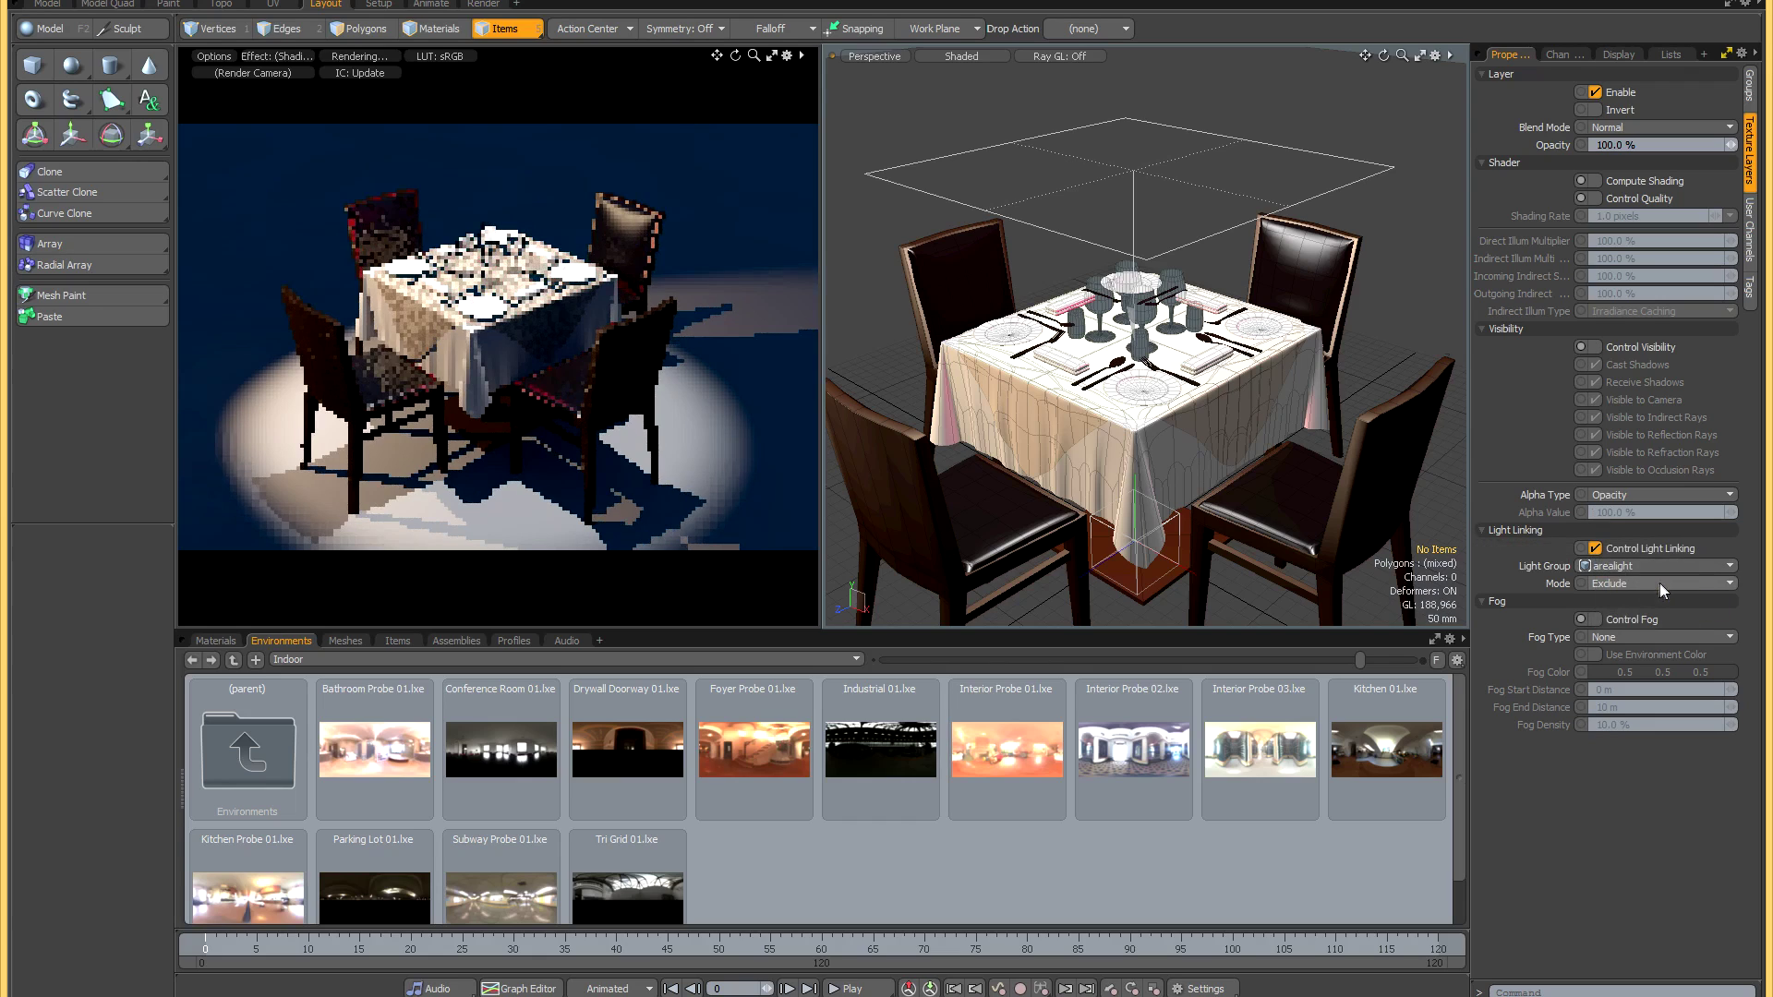
left_click(1611, 587)
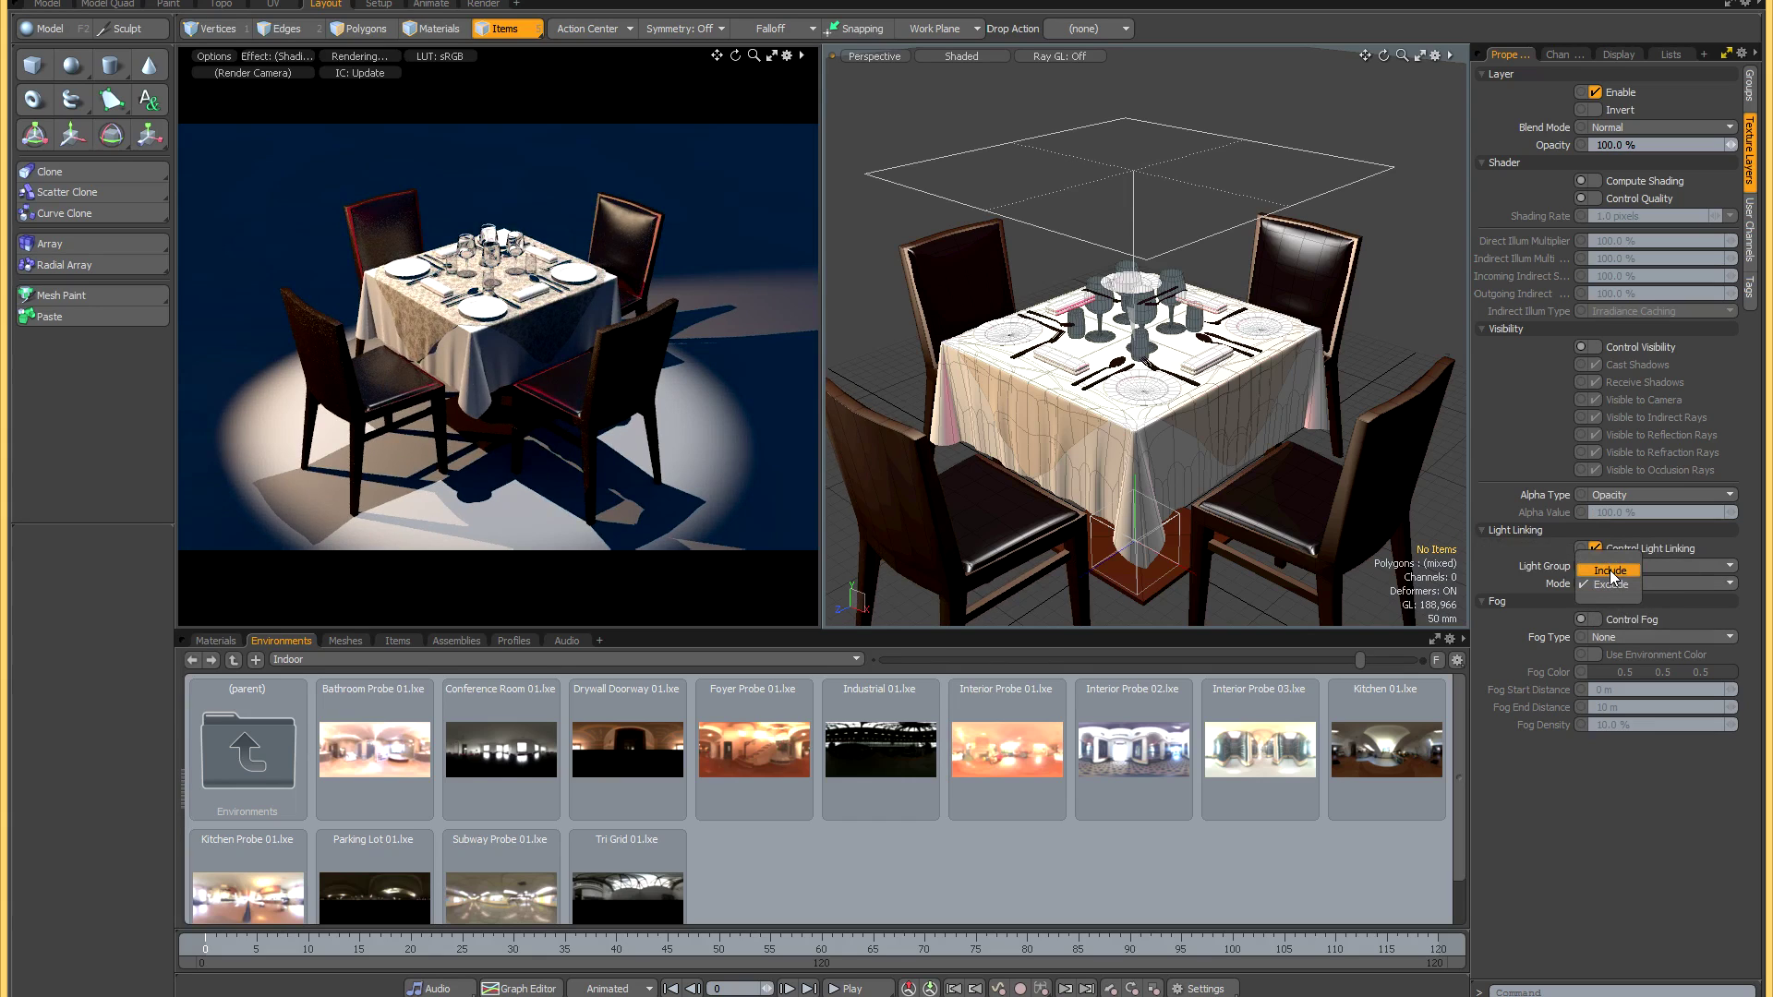
left_click(1611, 573)
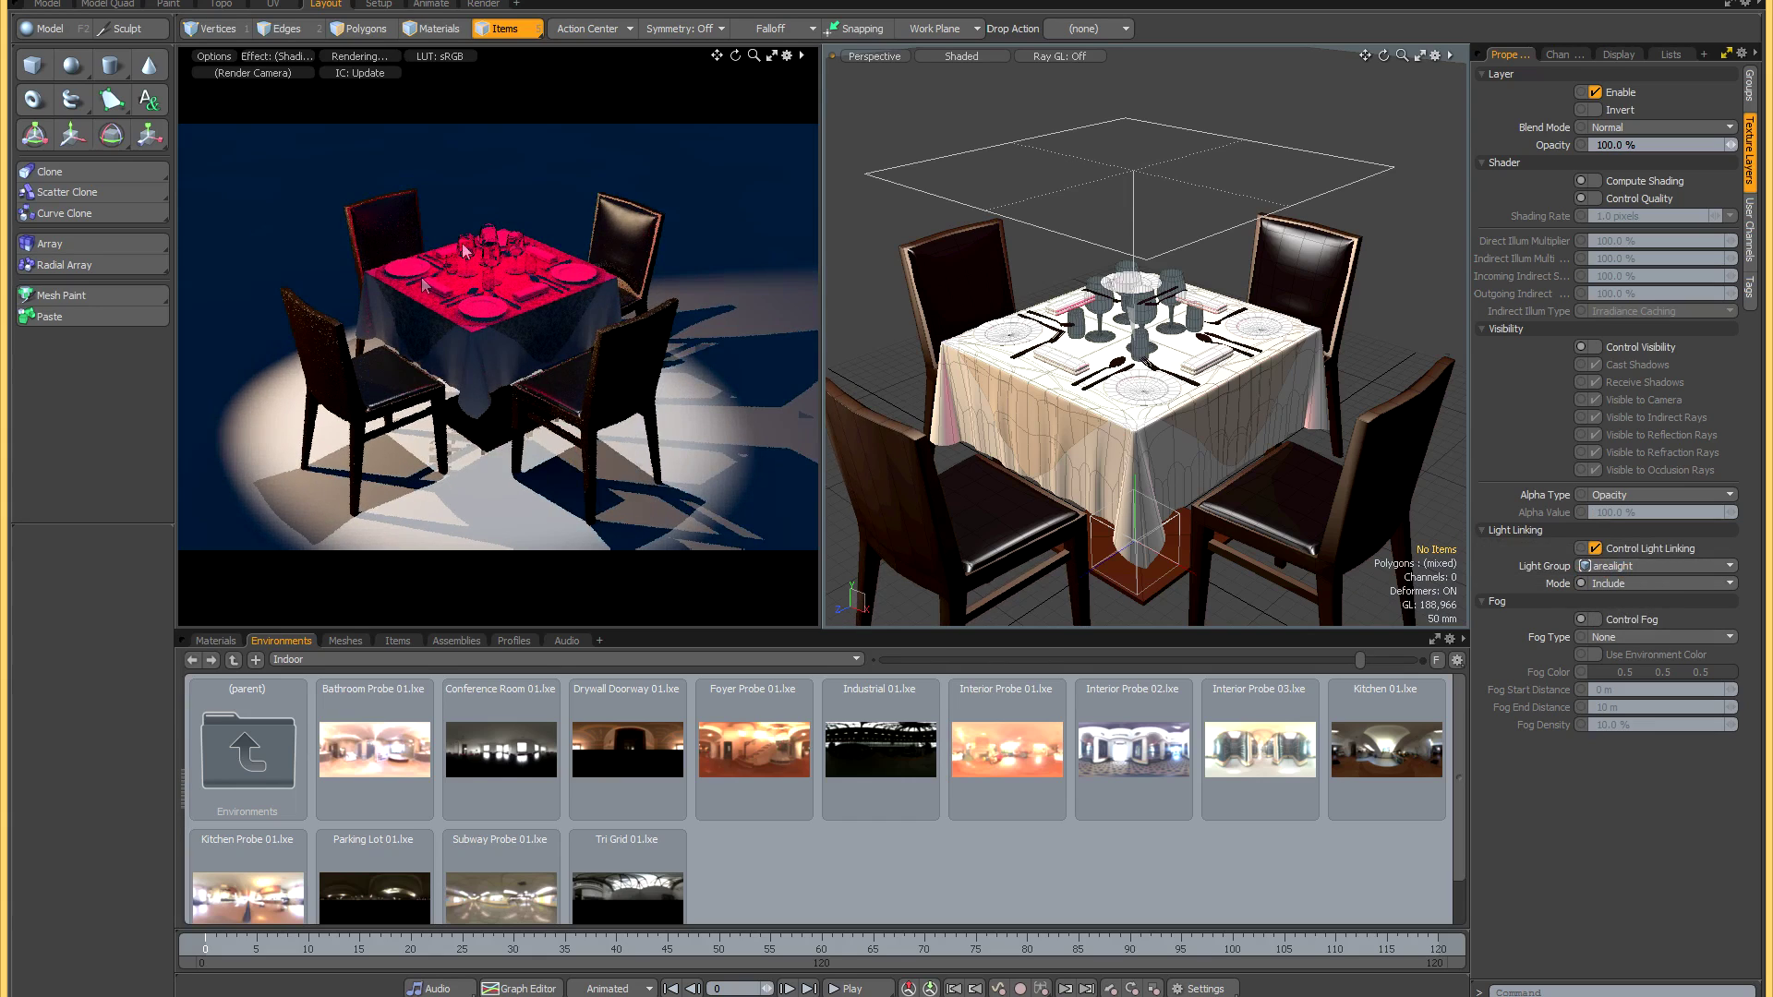
left_click(1614, 584)
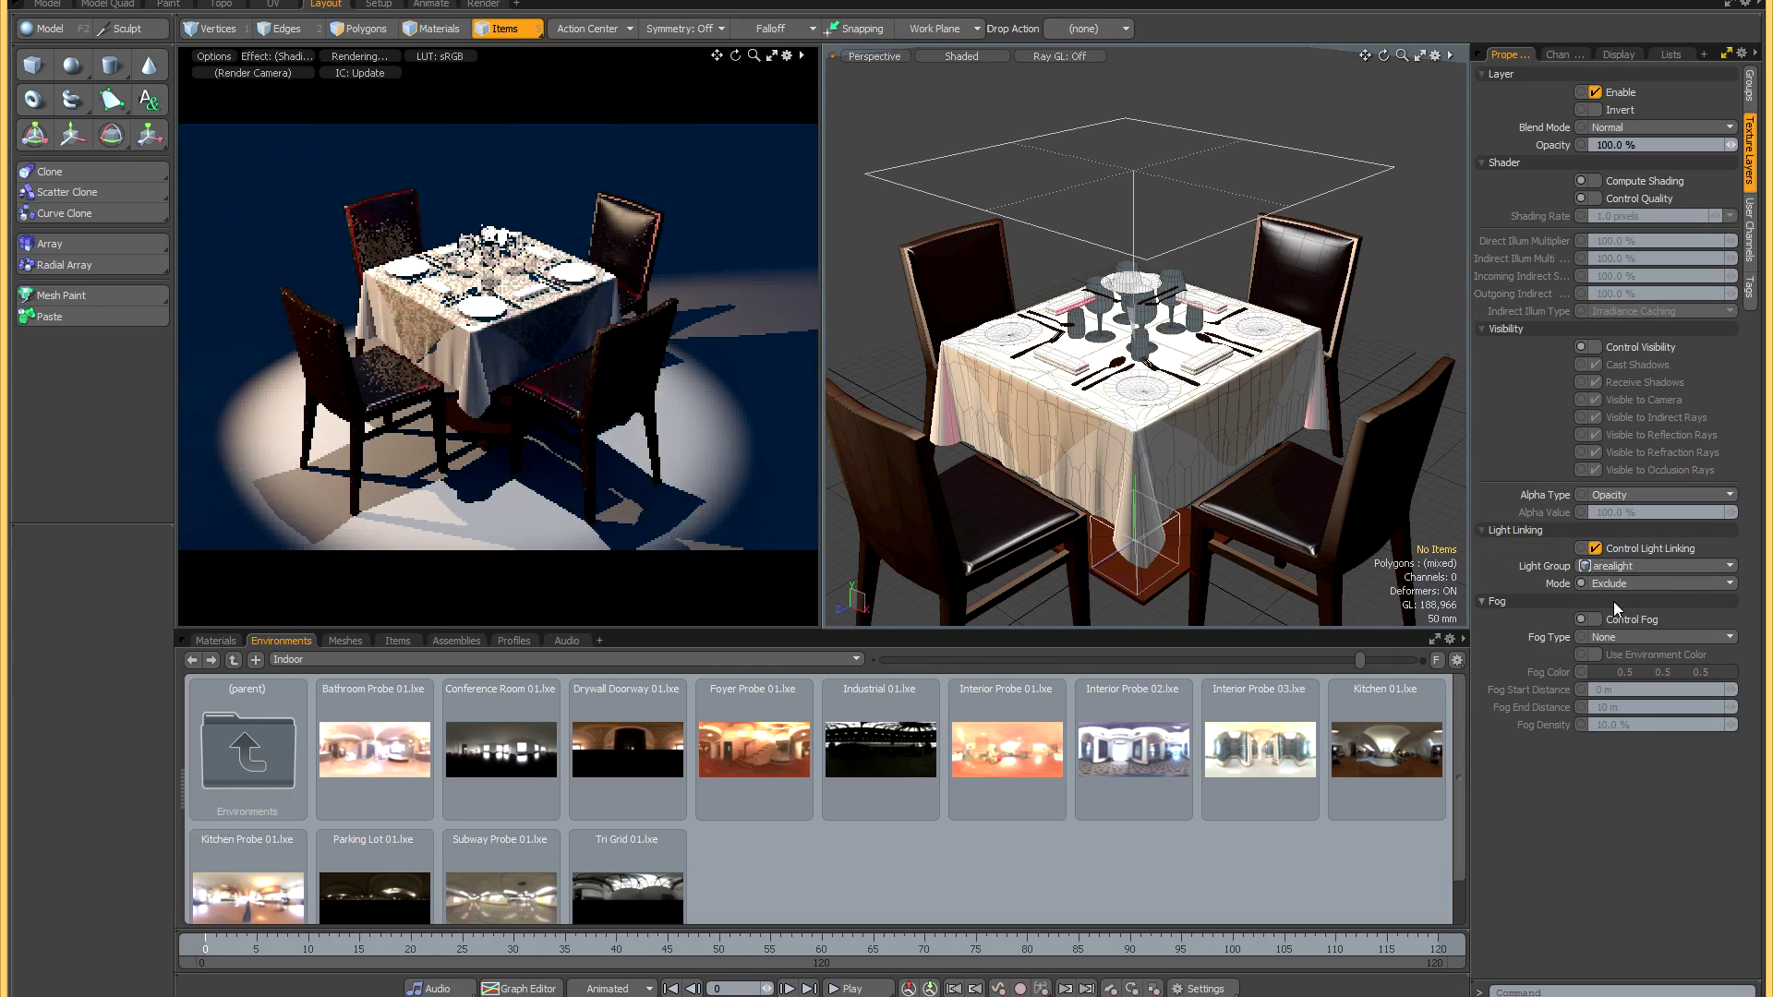
left_click(1732, 46)
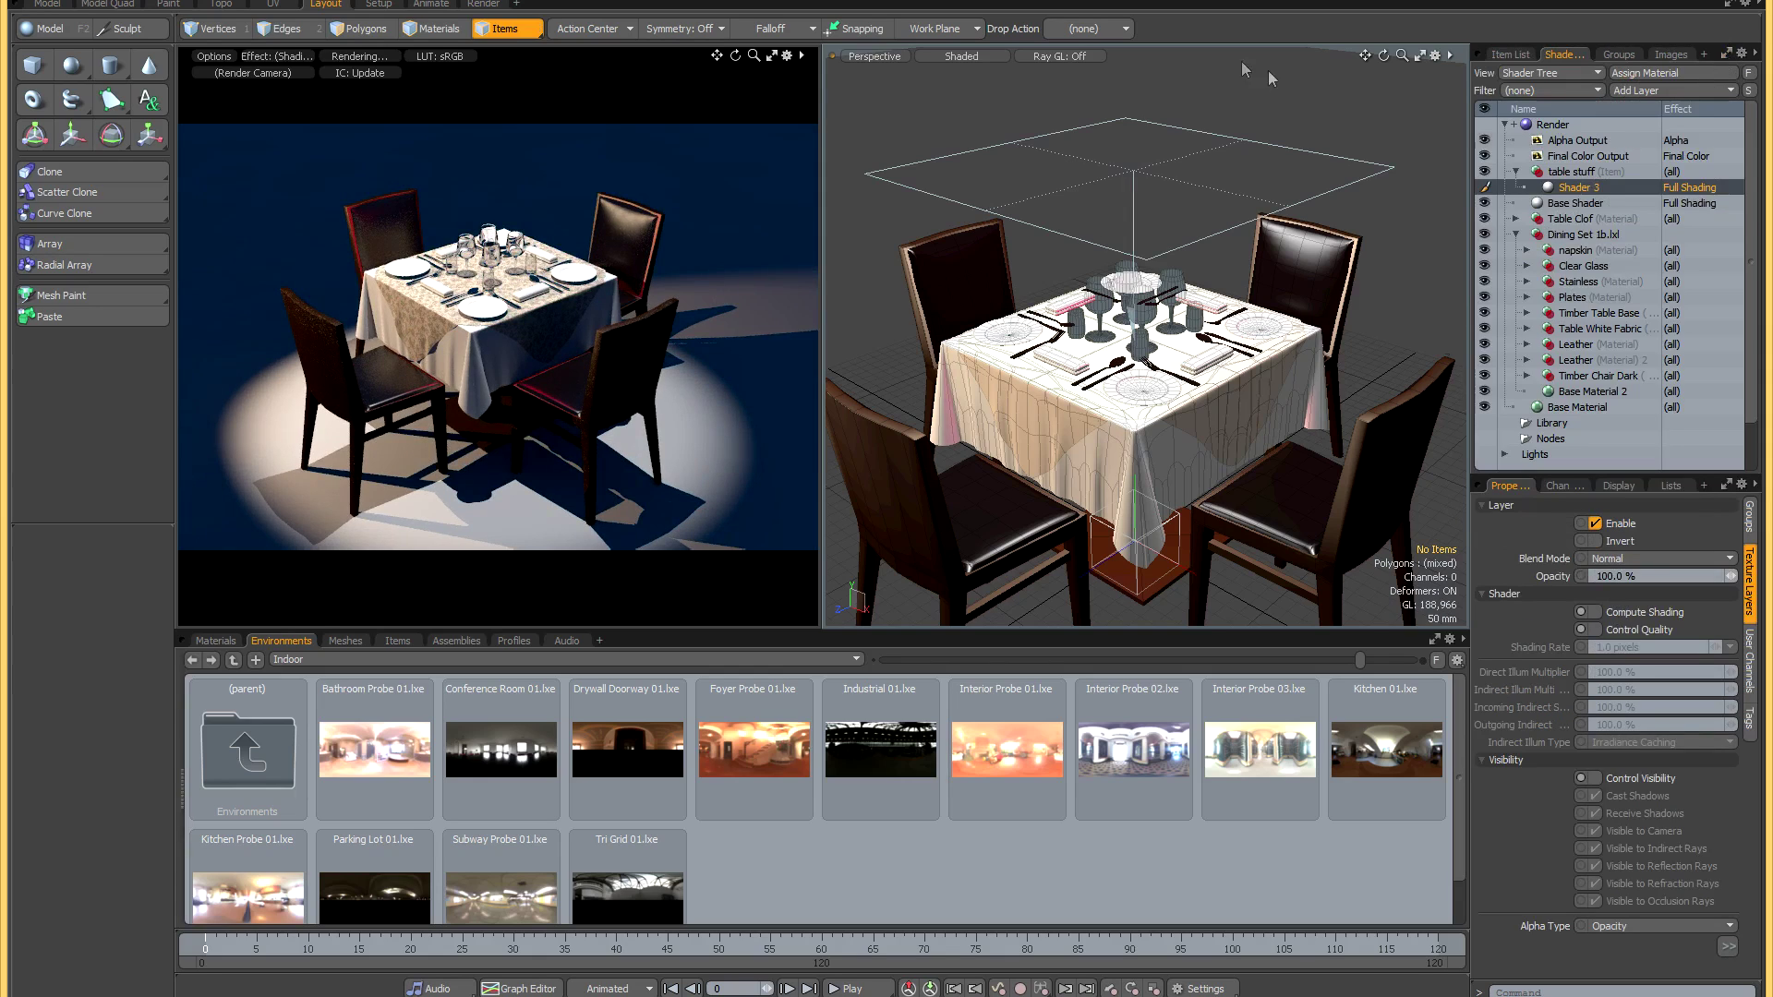
left_click(1632, 54)
left_click_drag(1653, 111, 1565, 172)
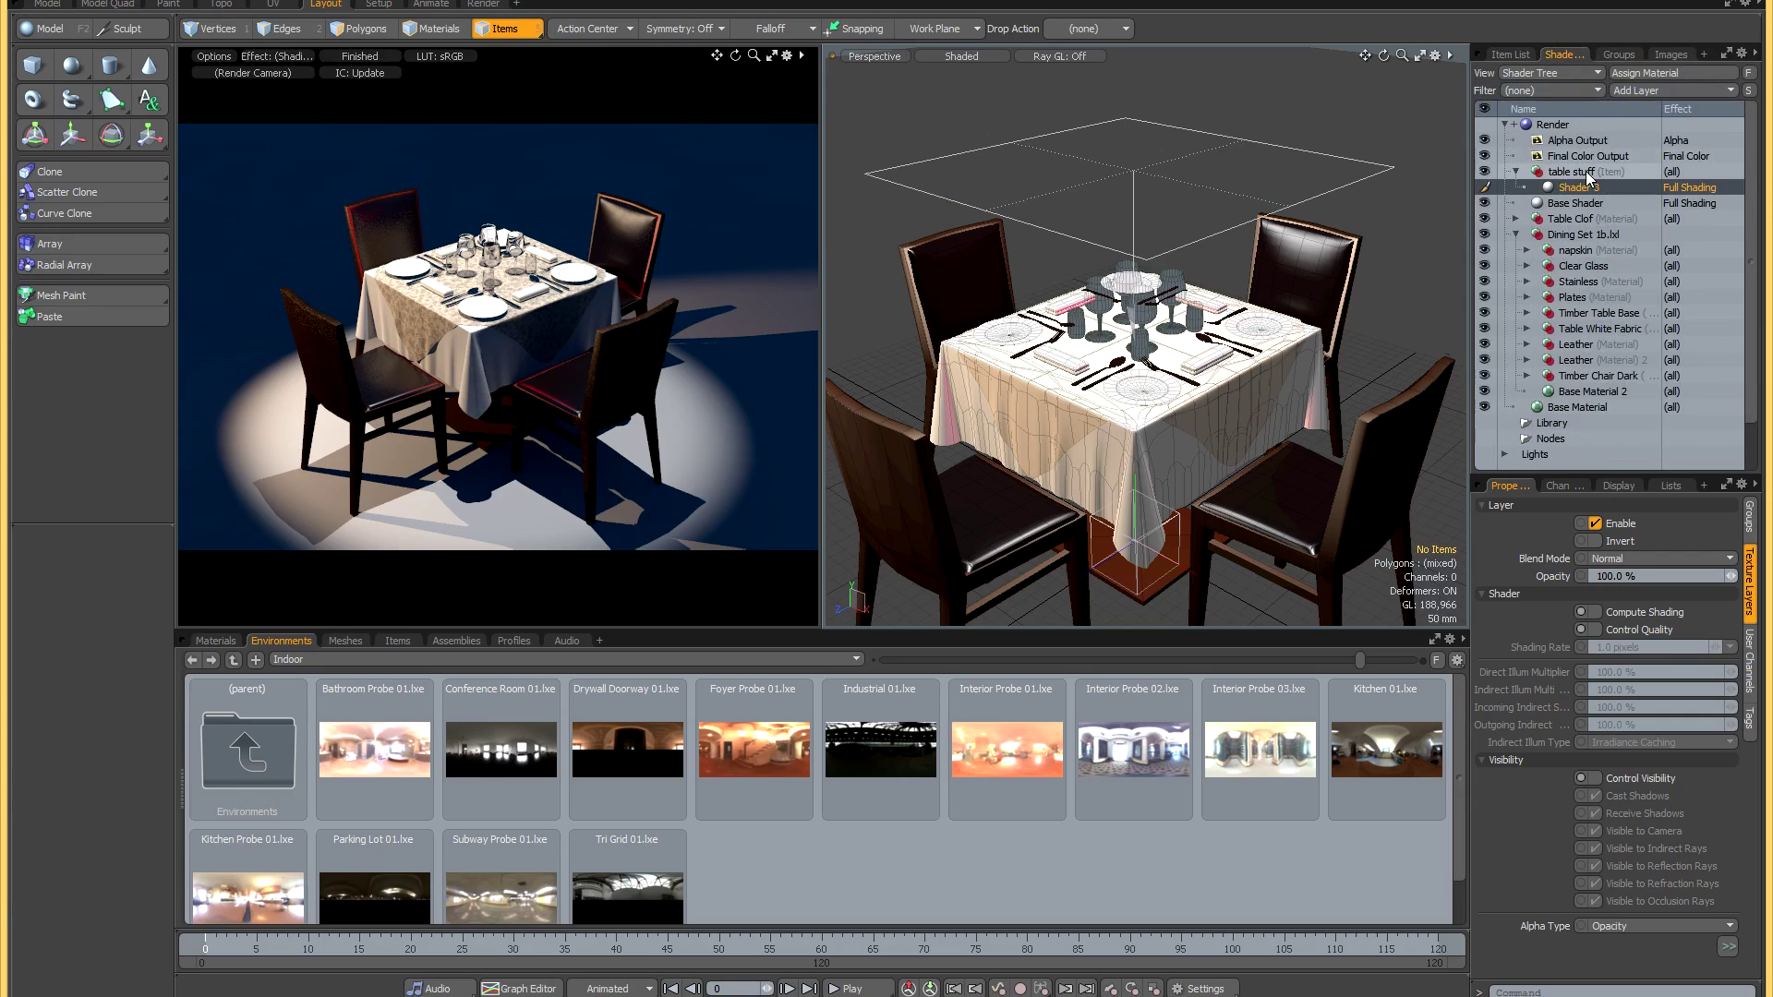
left_click(1586, 174)
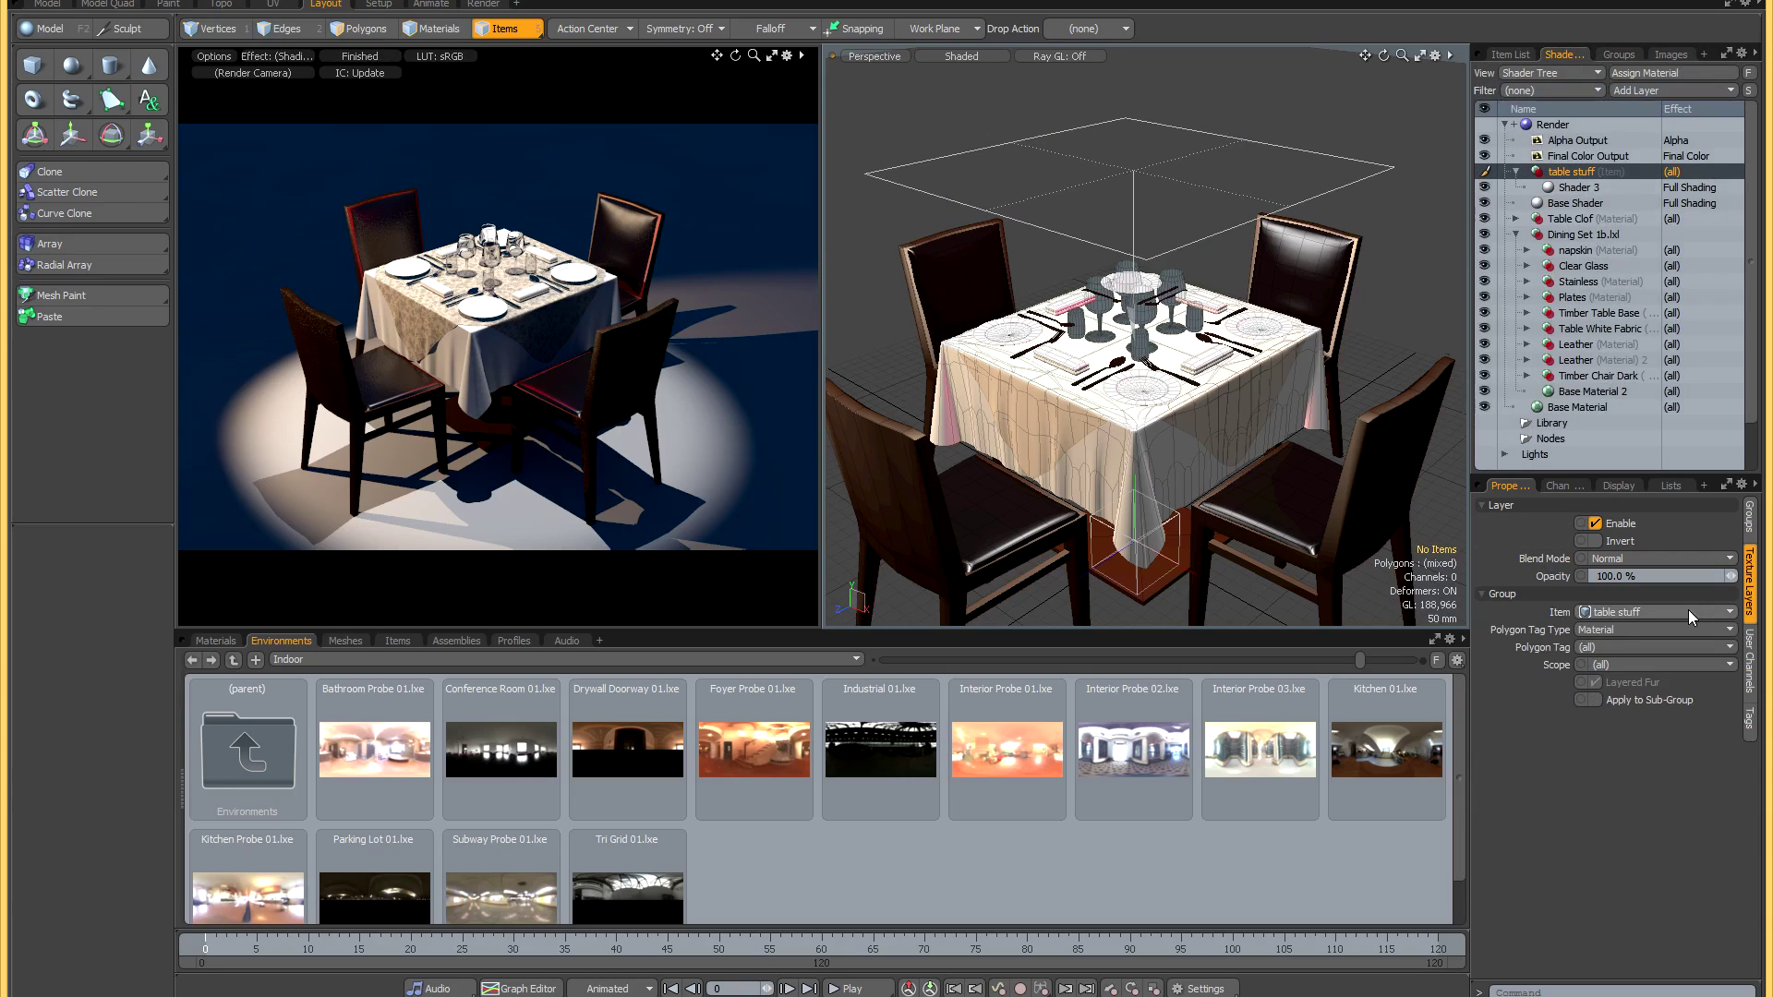
left_click(1573, 188)
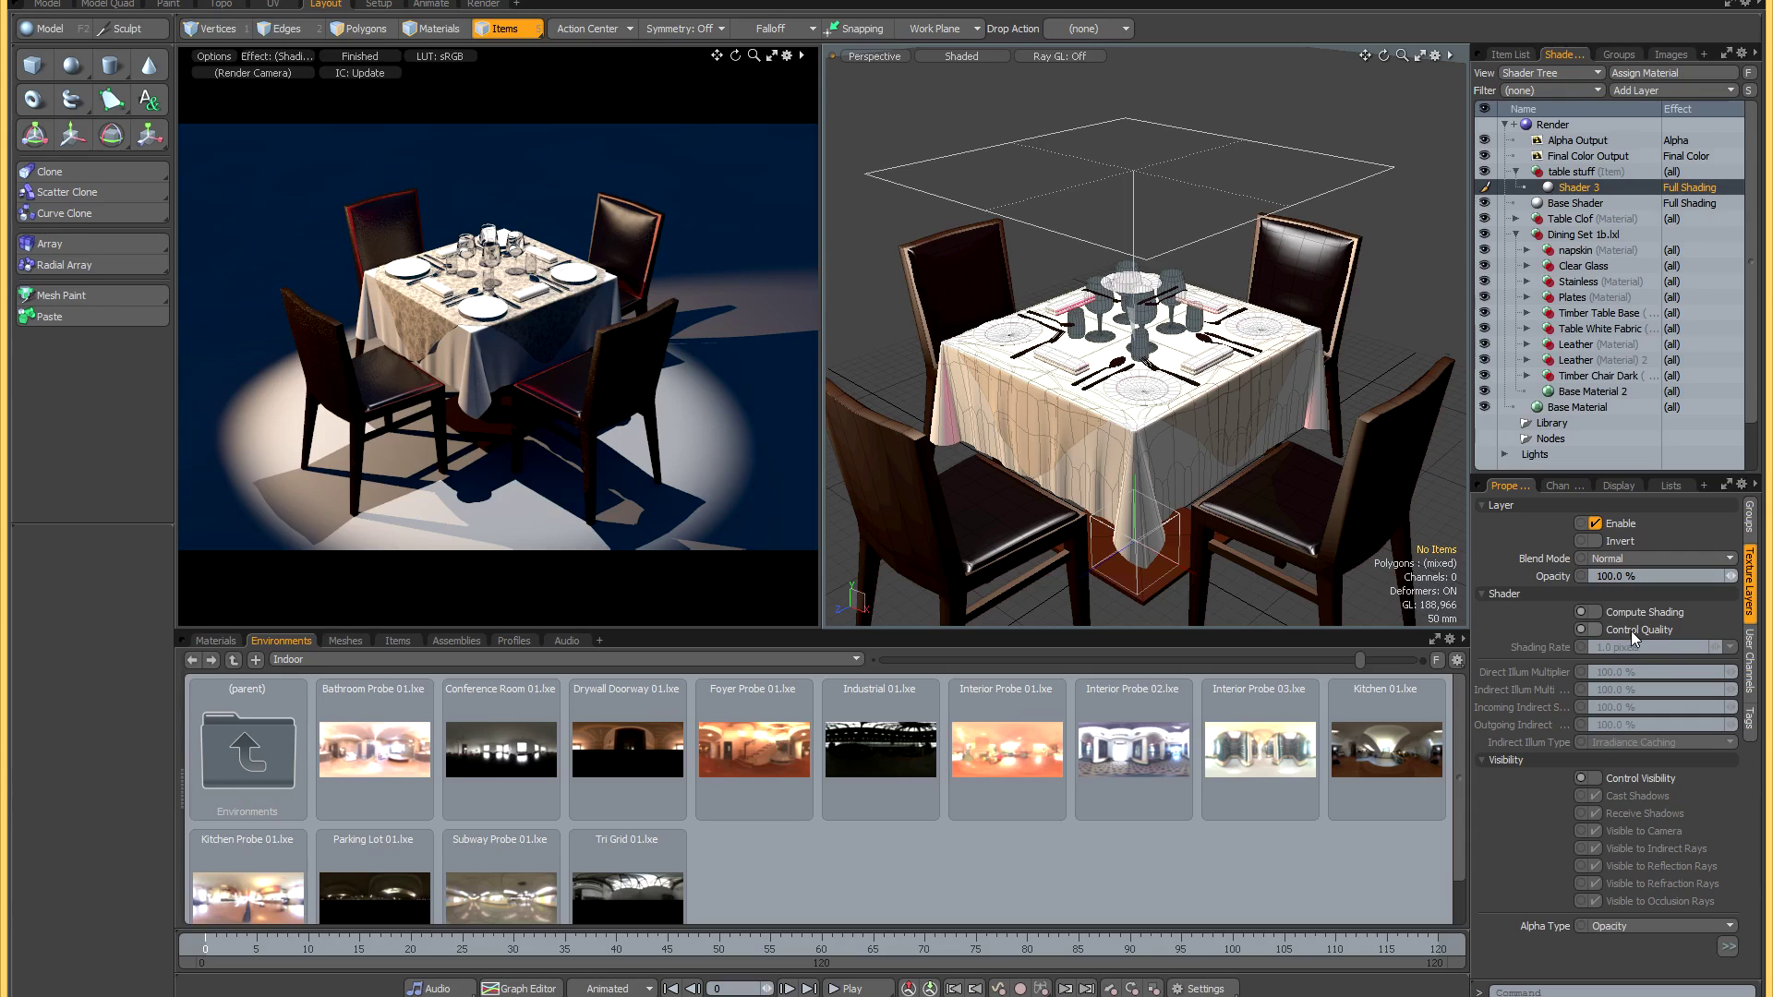
left_click(1565, 204)
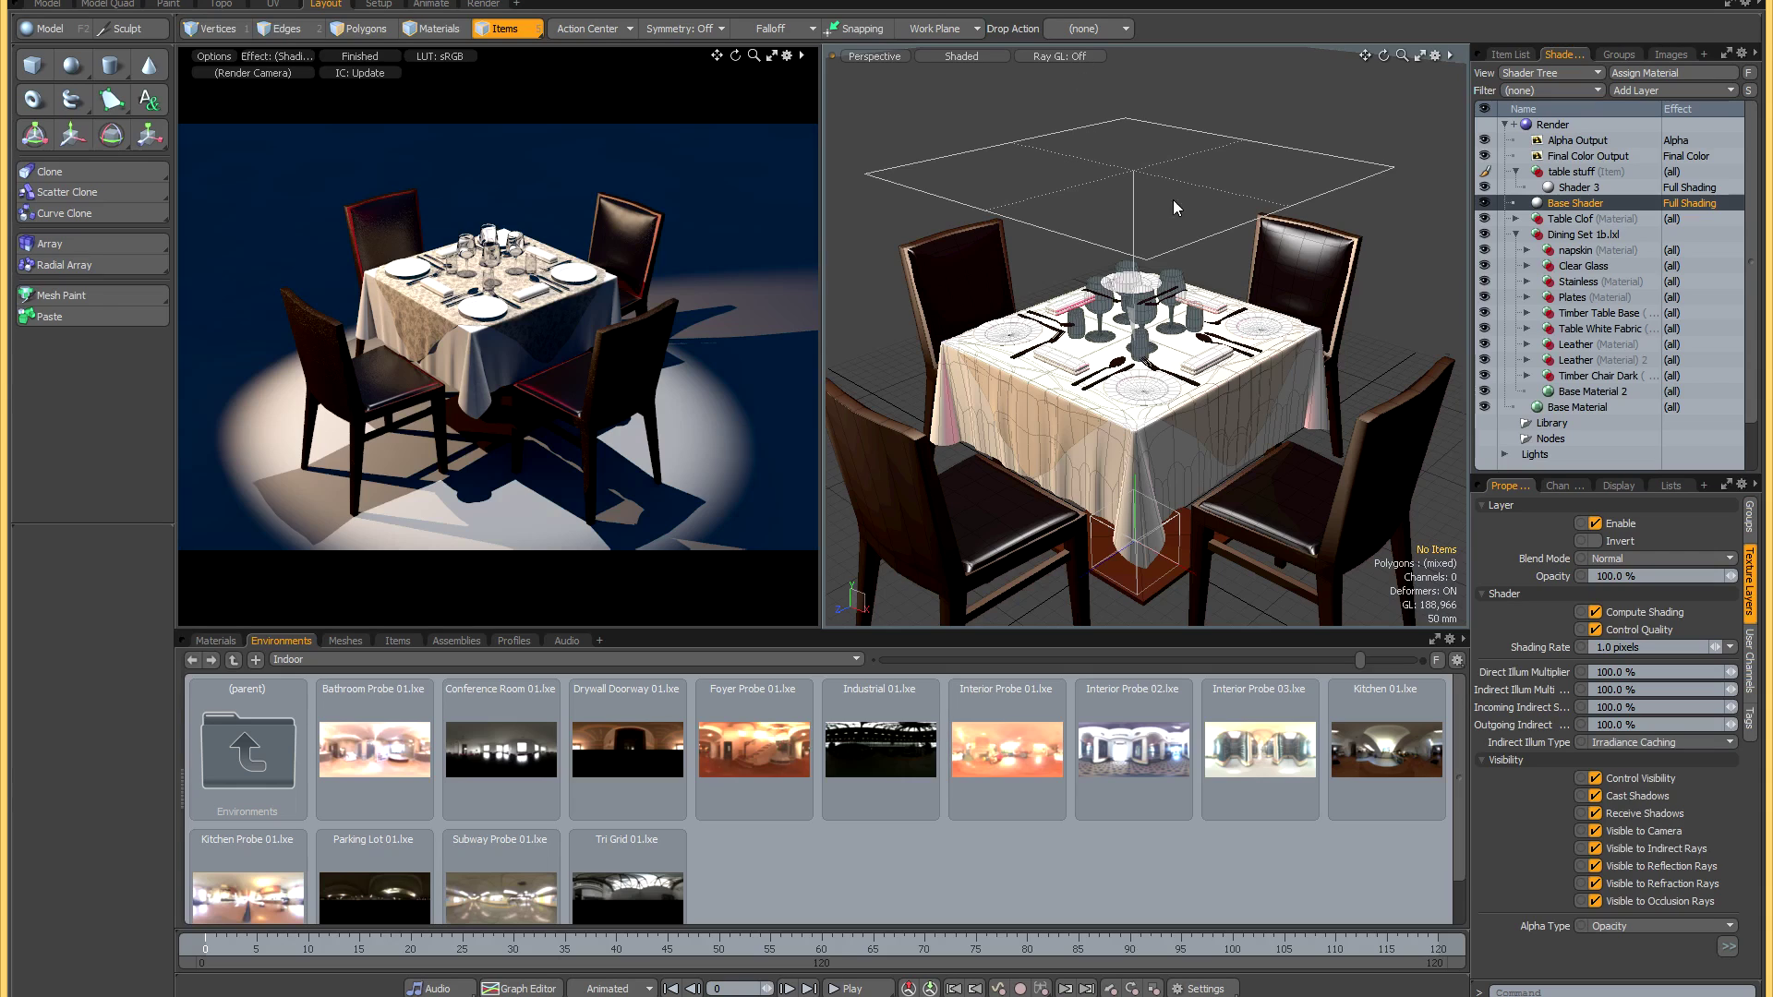
left_click(1627, 54)
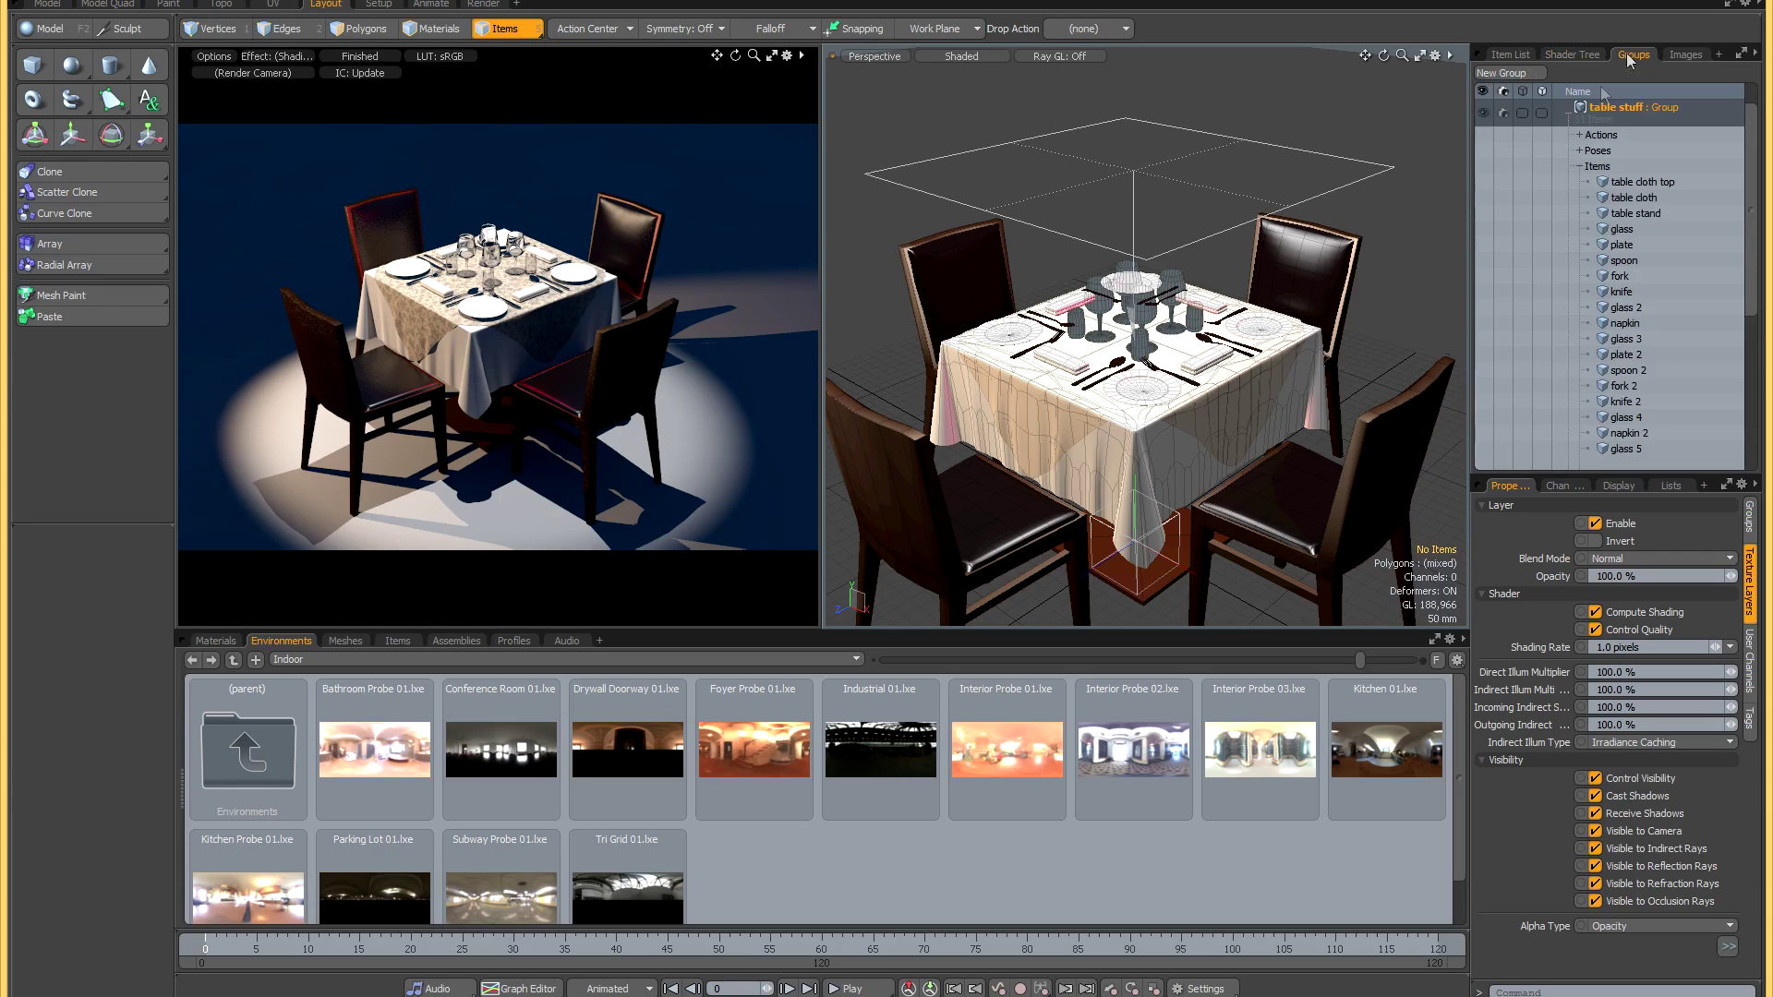
left_click(1575, 54)
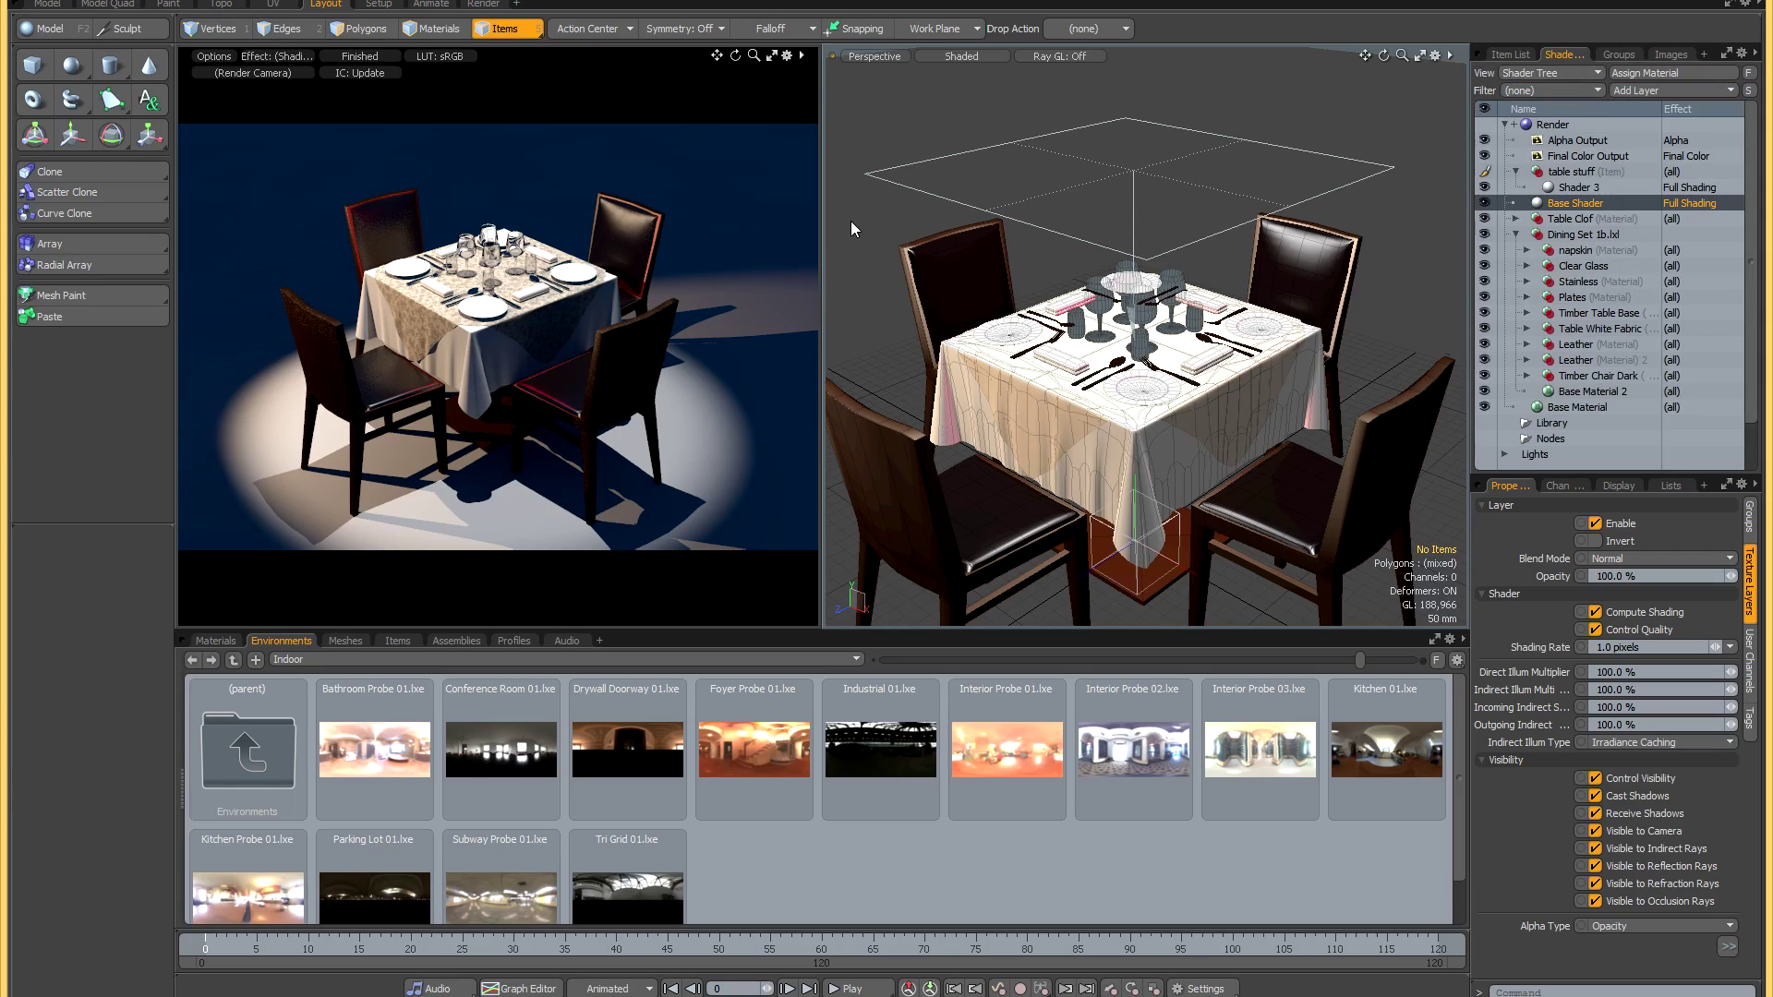
left_click(1574, 188)
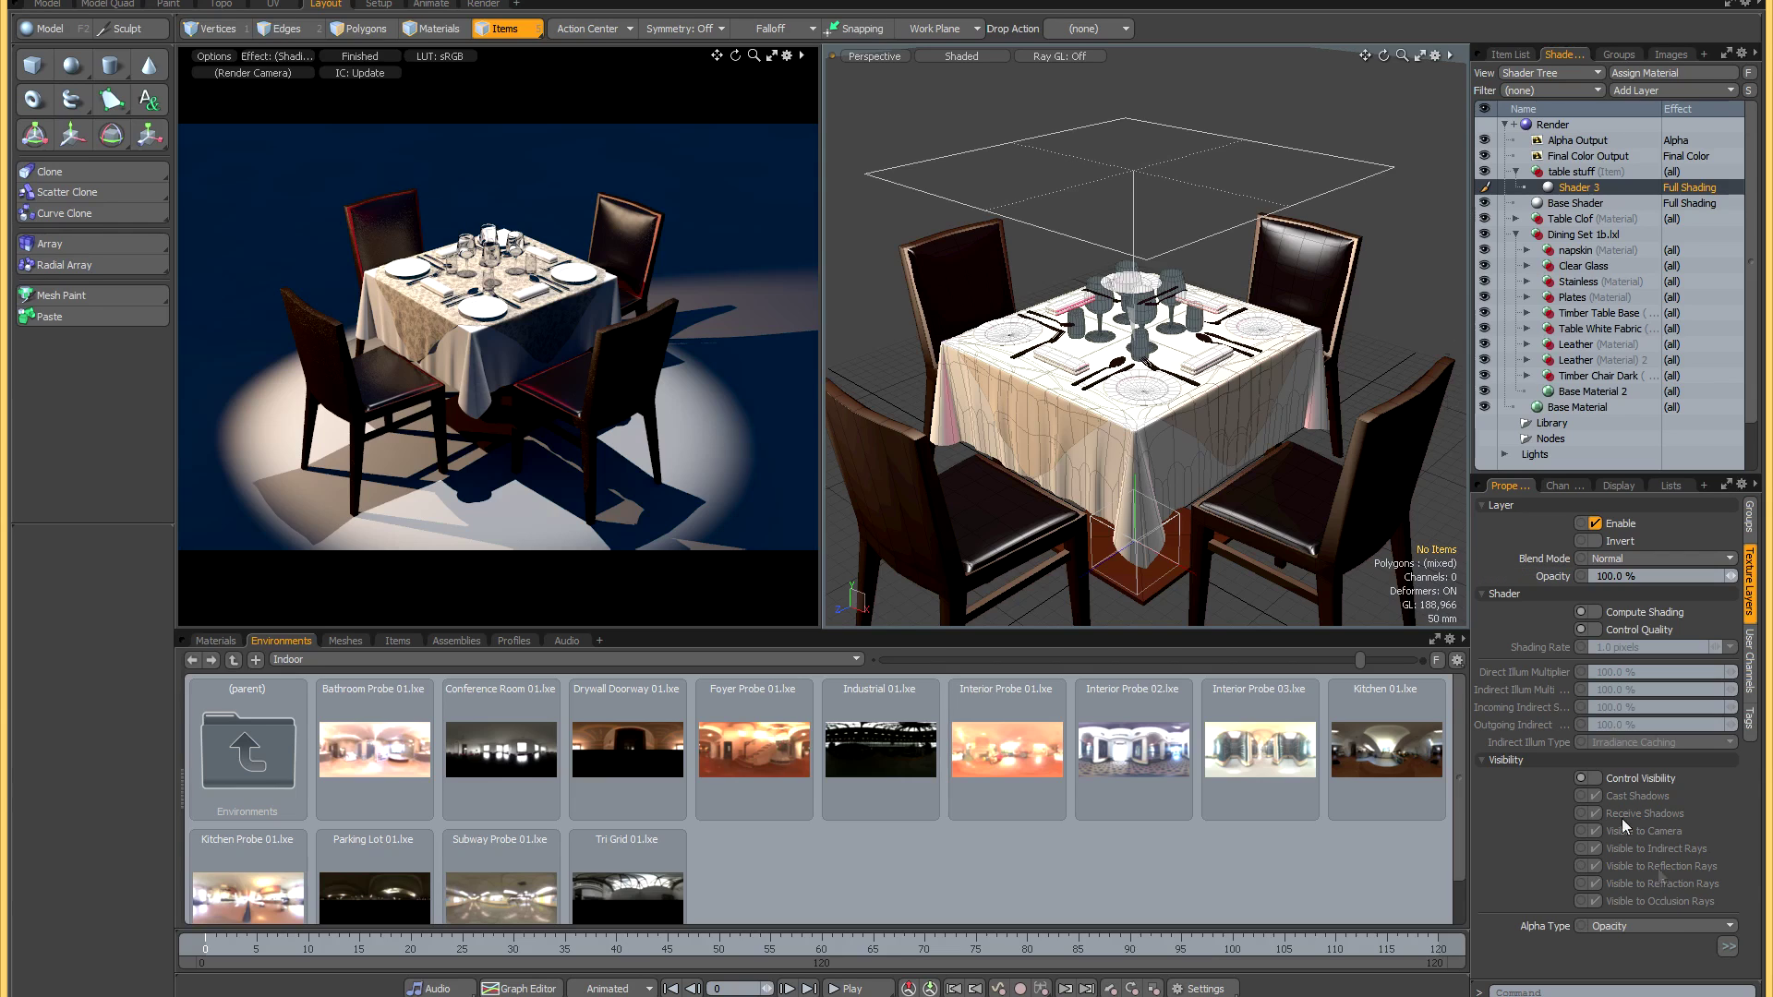
Enable Control Visibility on the table shader, testing Cast Shadows and Visible to Camera but leaving both on.
left_click(1597, 778)
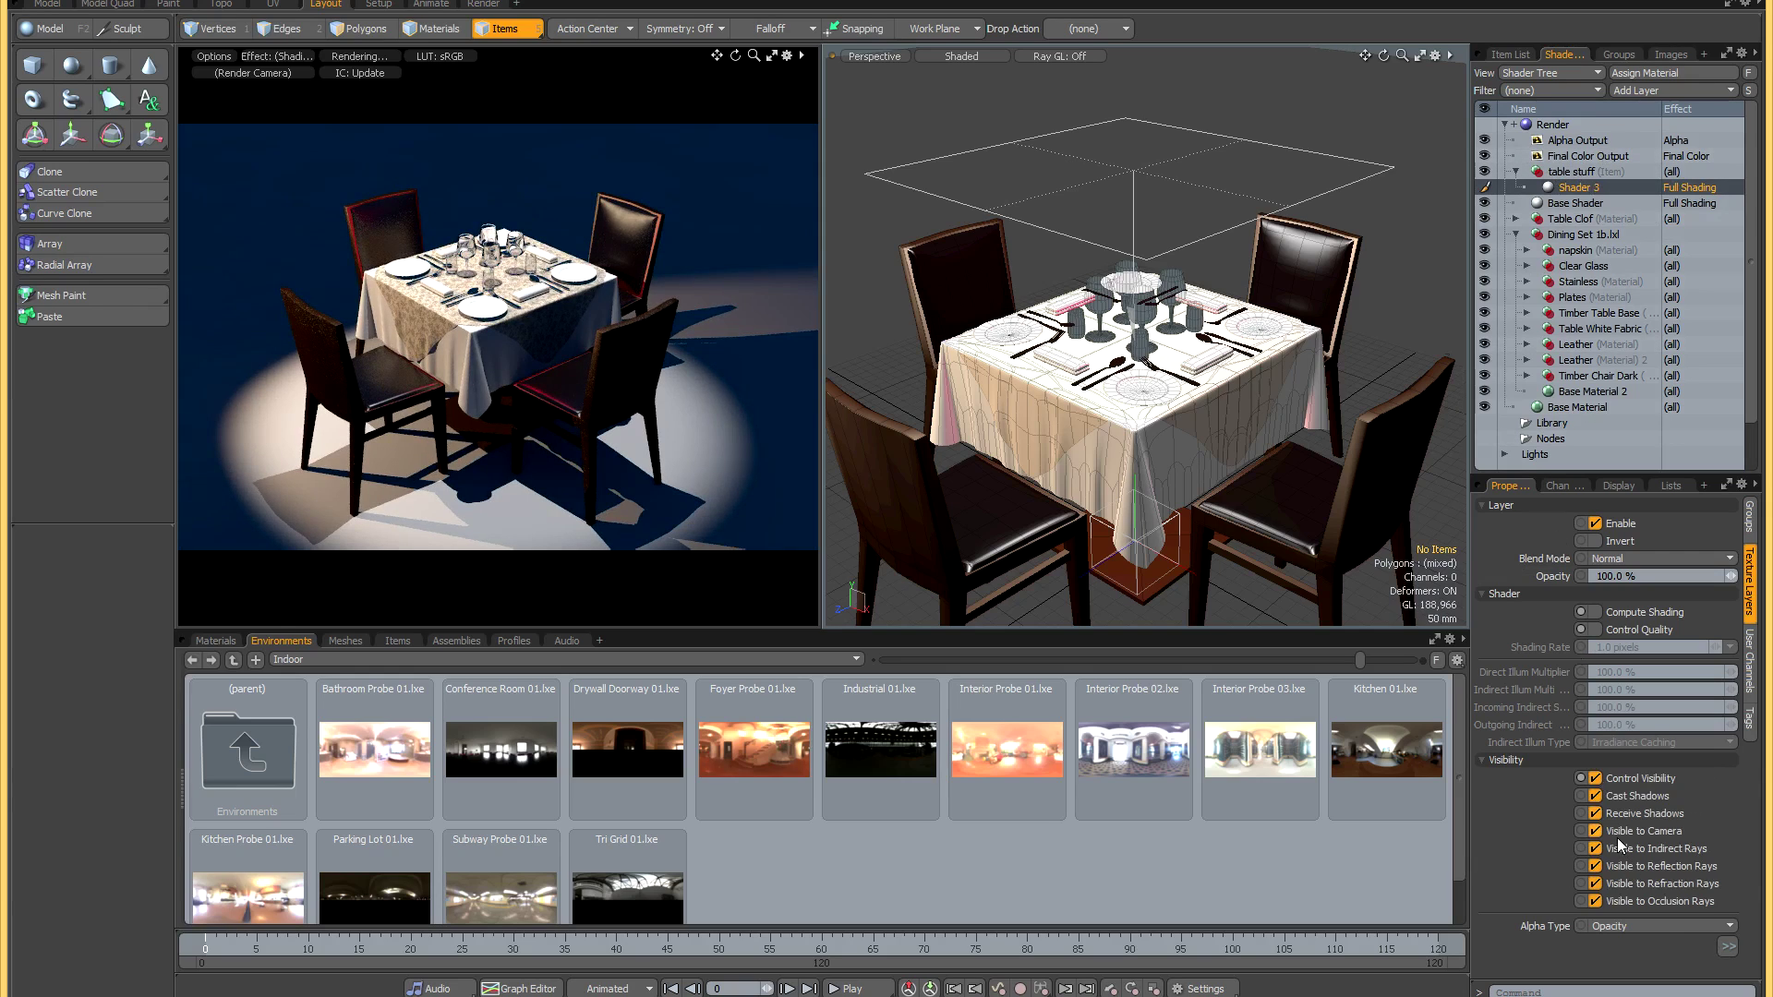
left_click(1595, 796)
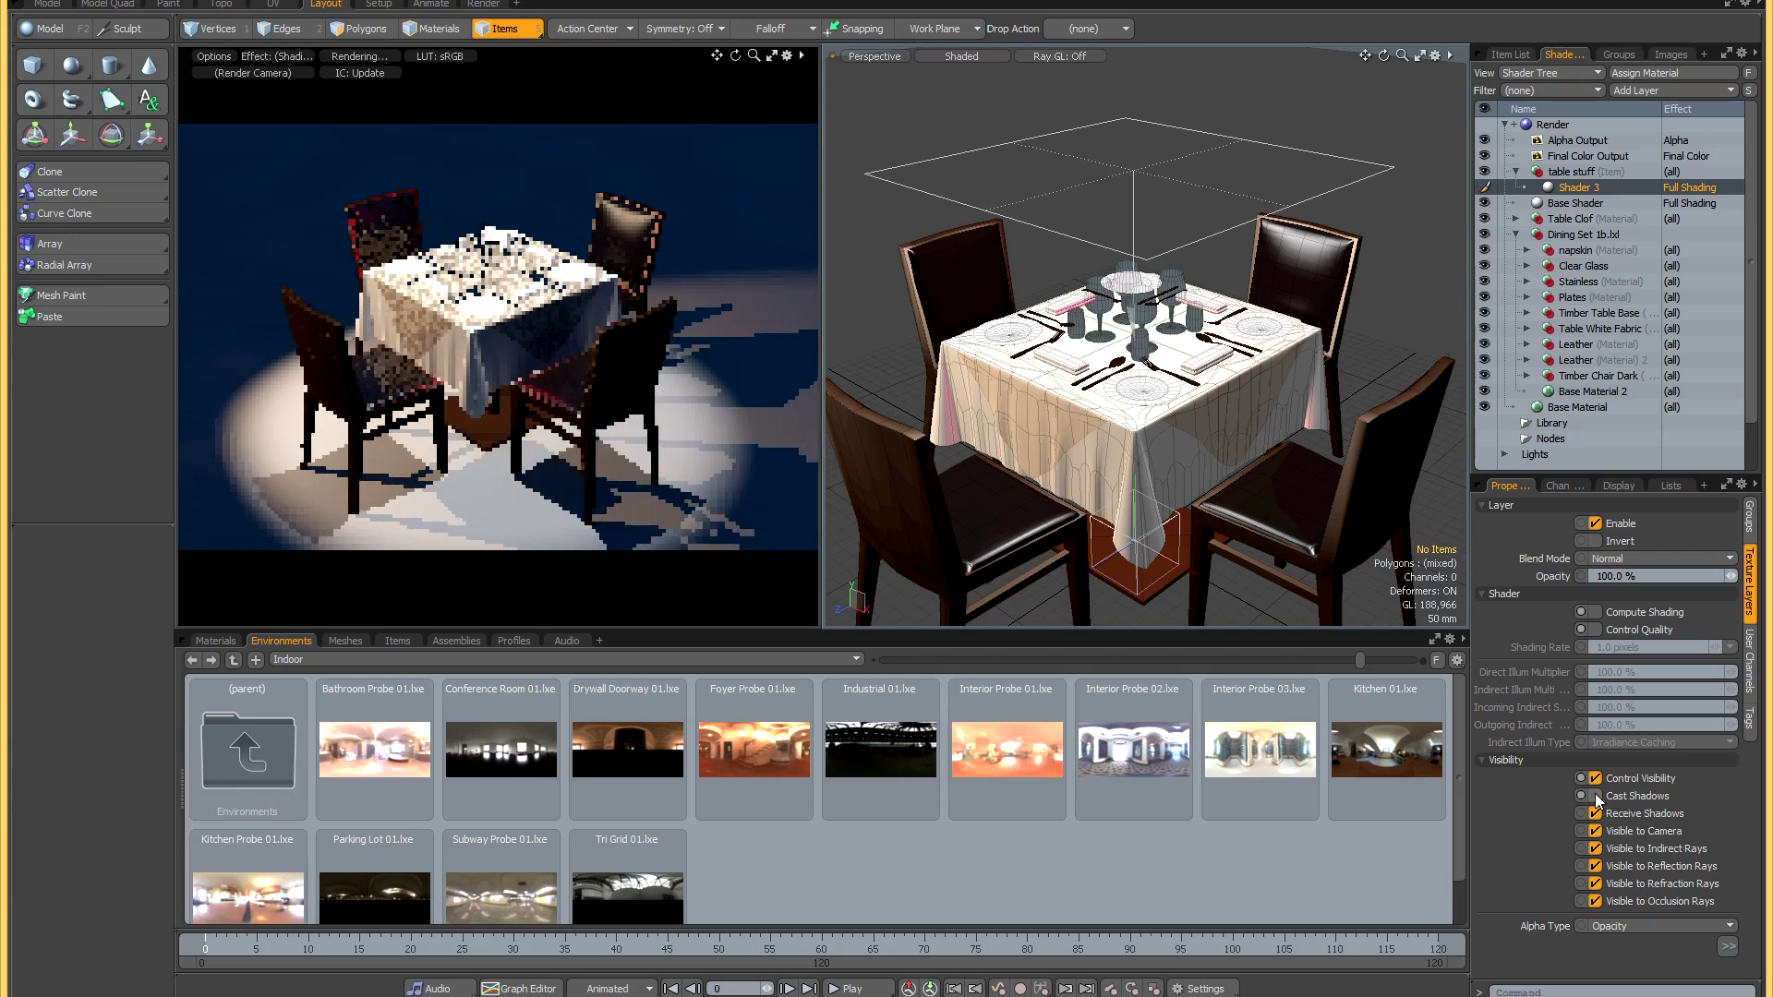
left_click(1595, 796)
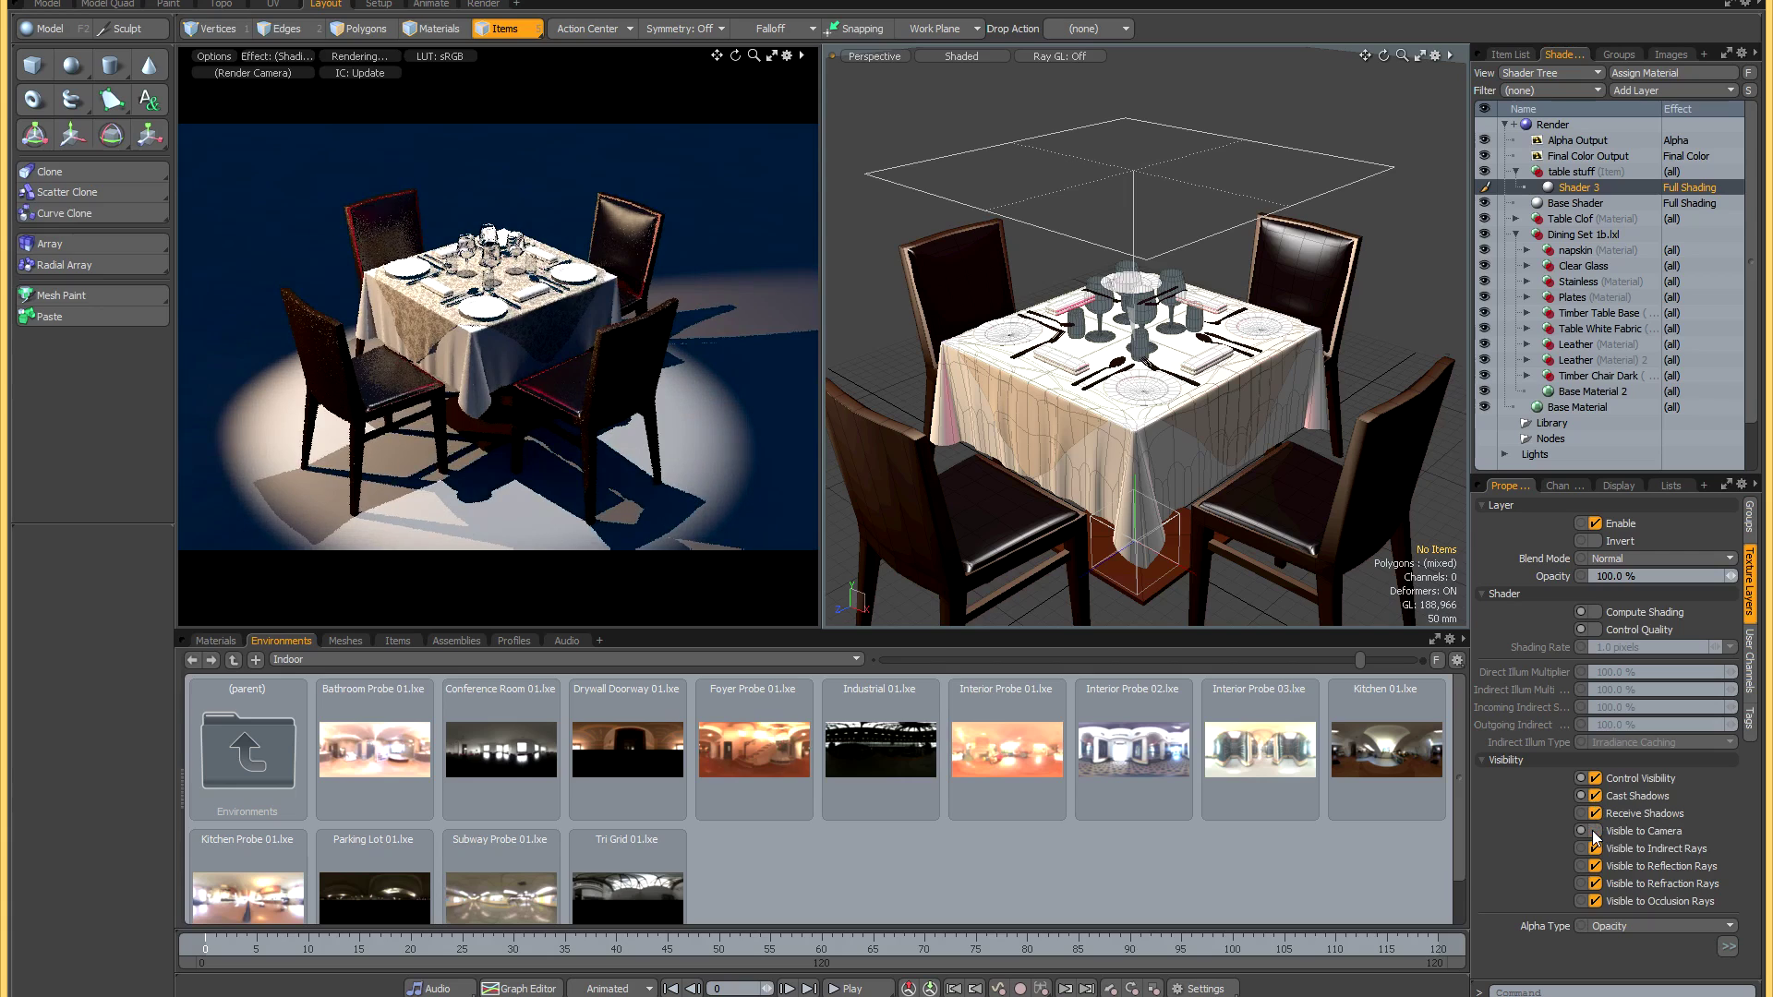
left_click(1595, 833)
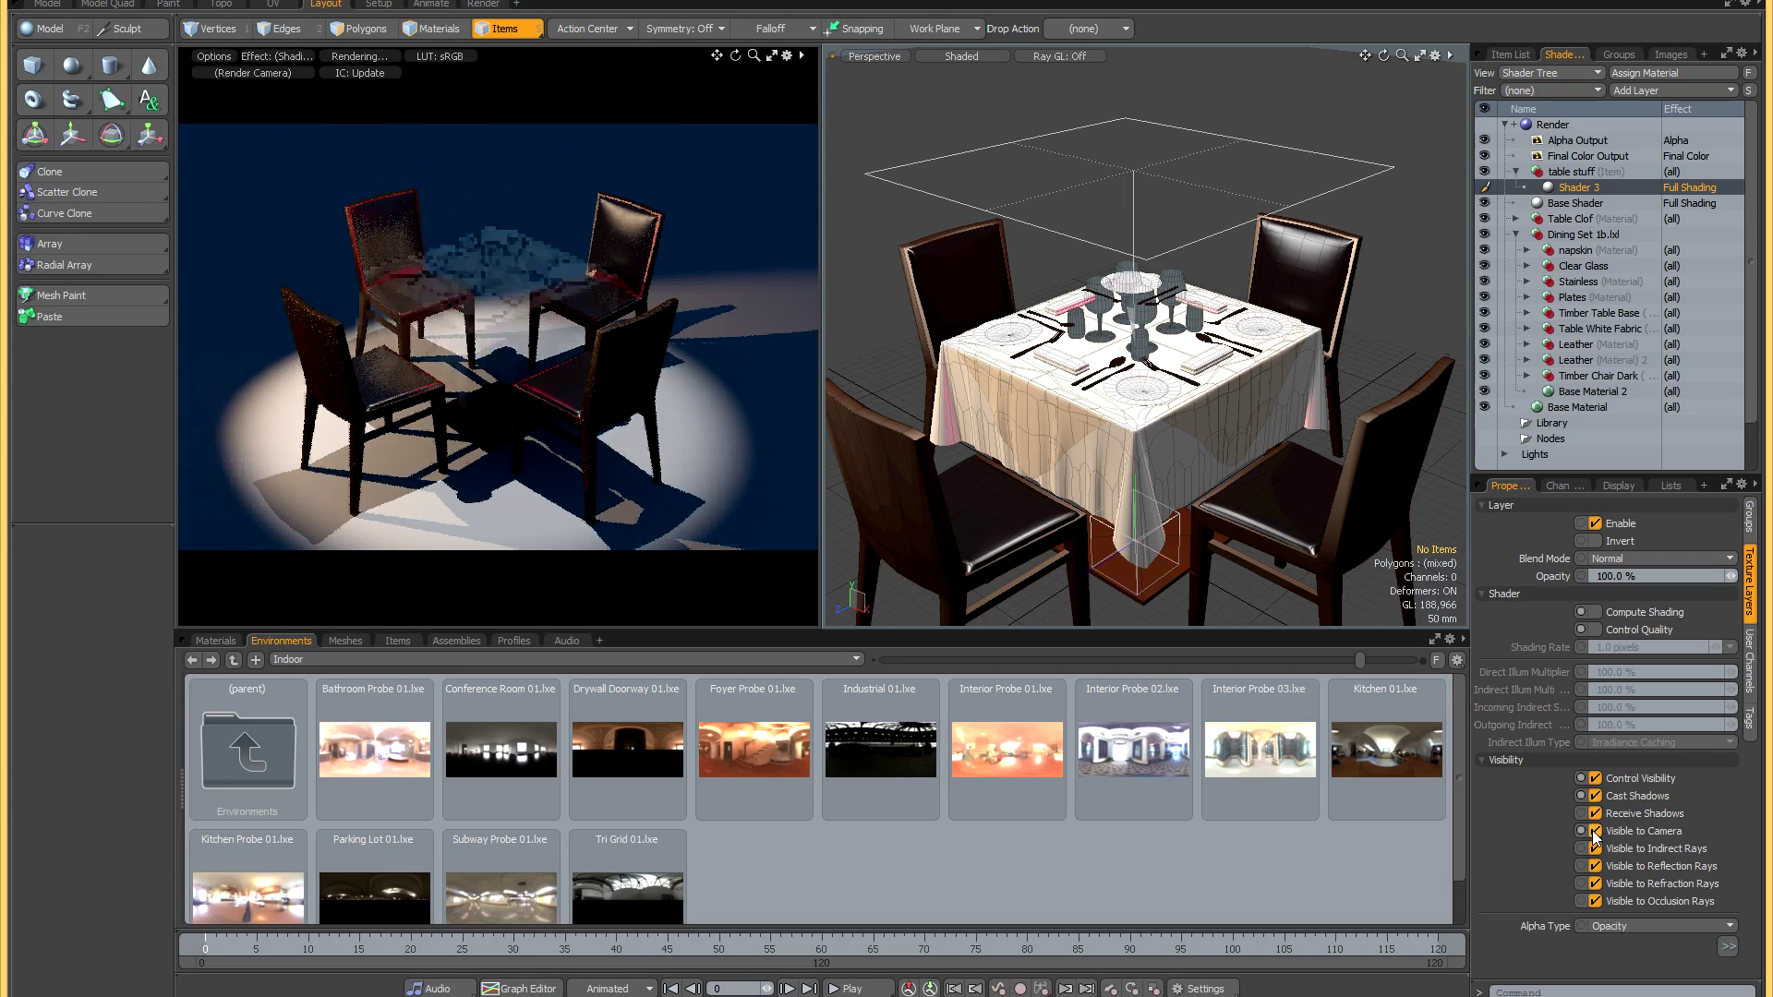
left_click(1594, 832)
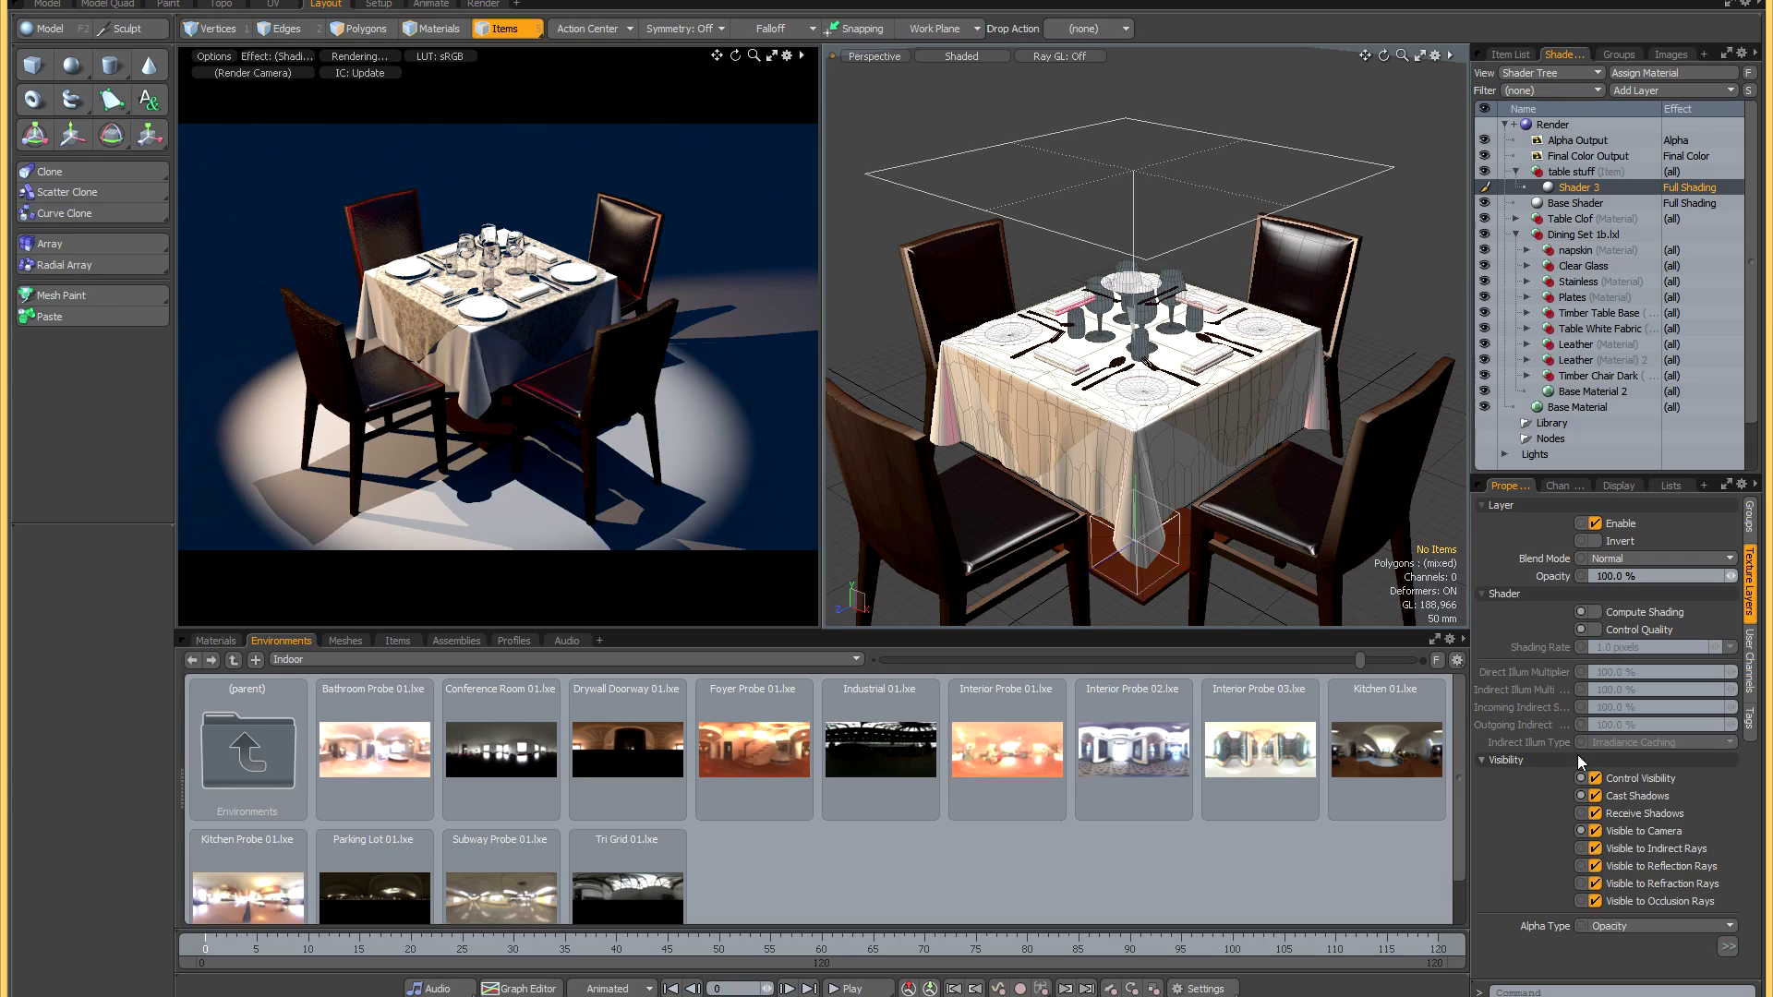
Toggle Control Quality on and back off, then switch over to the Firefox window.
left_click(1594, 630)
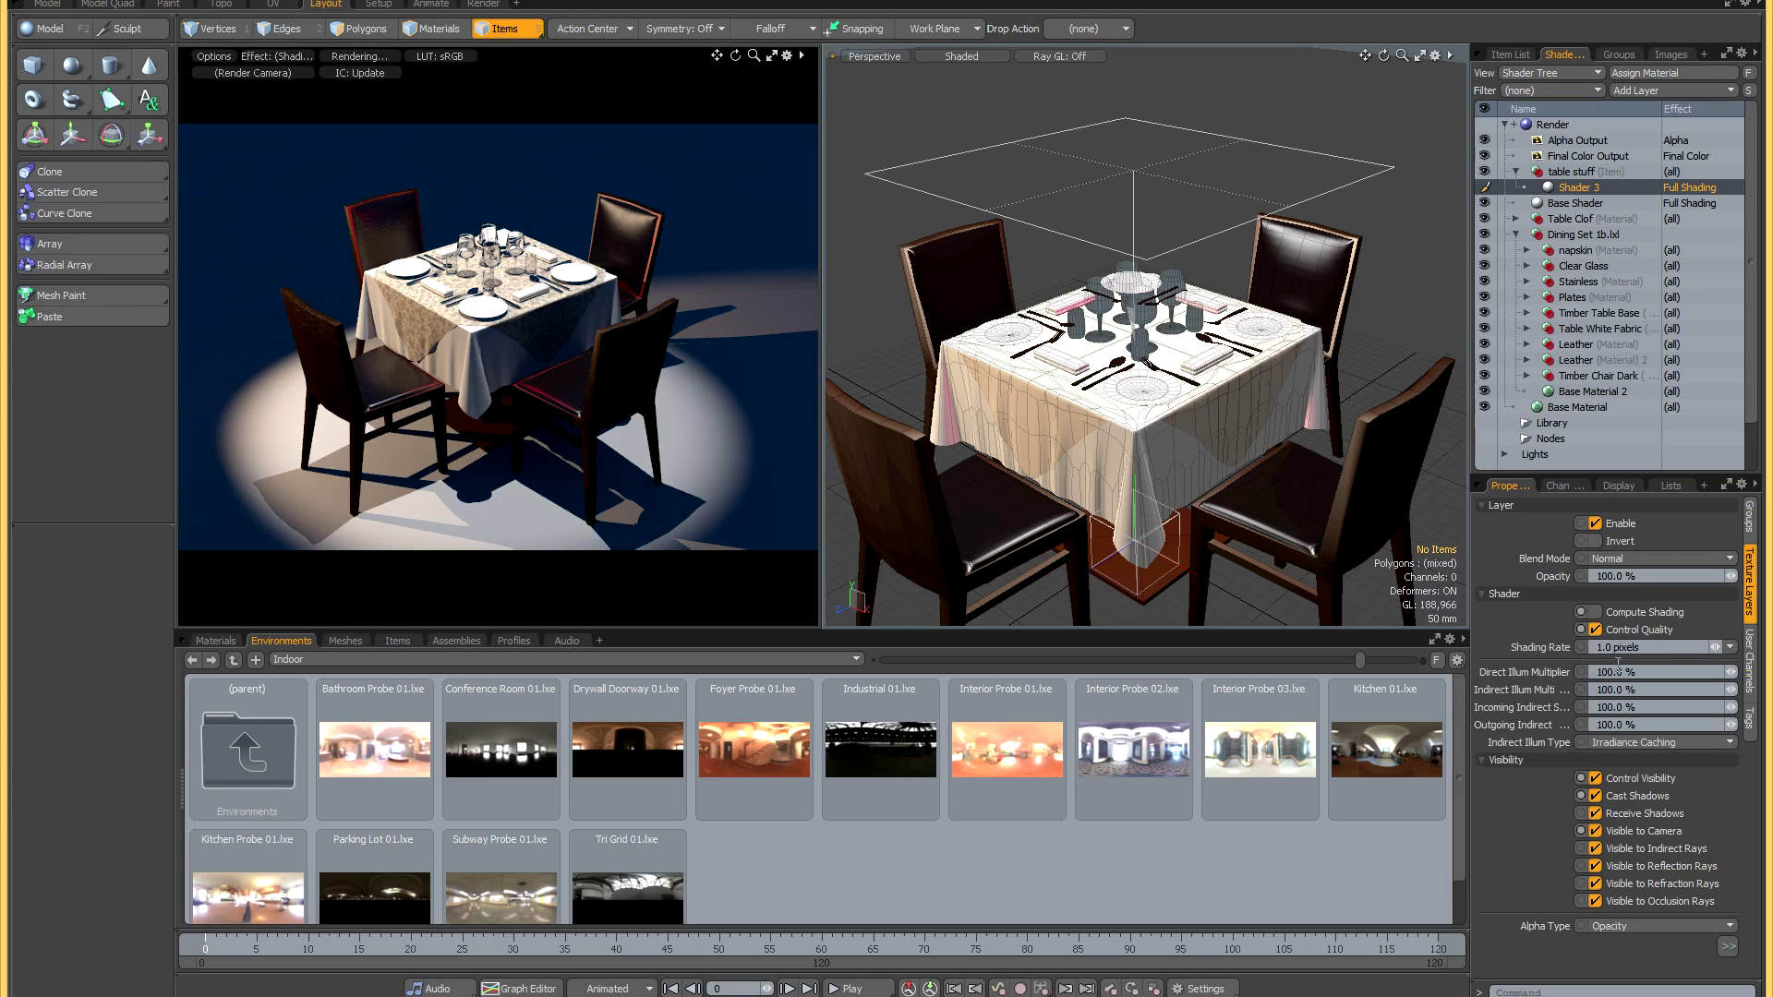
left_click(1594, 629)
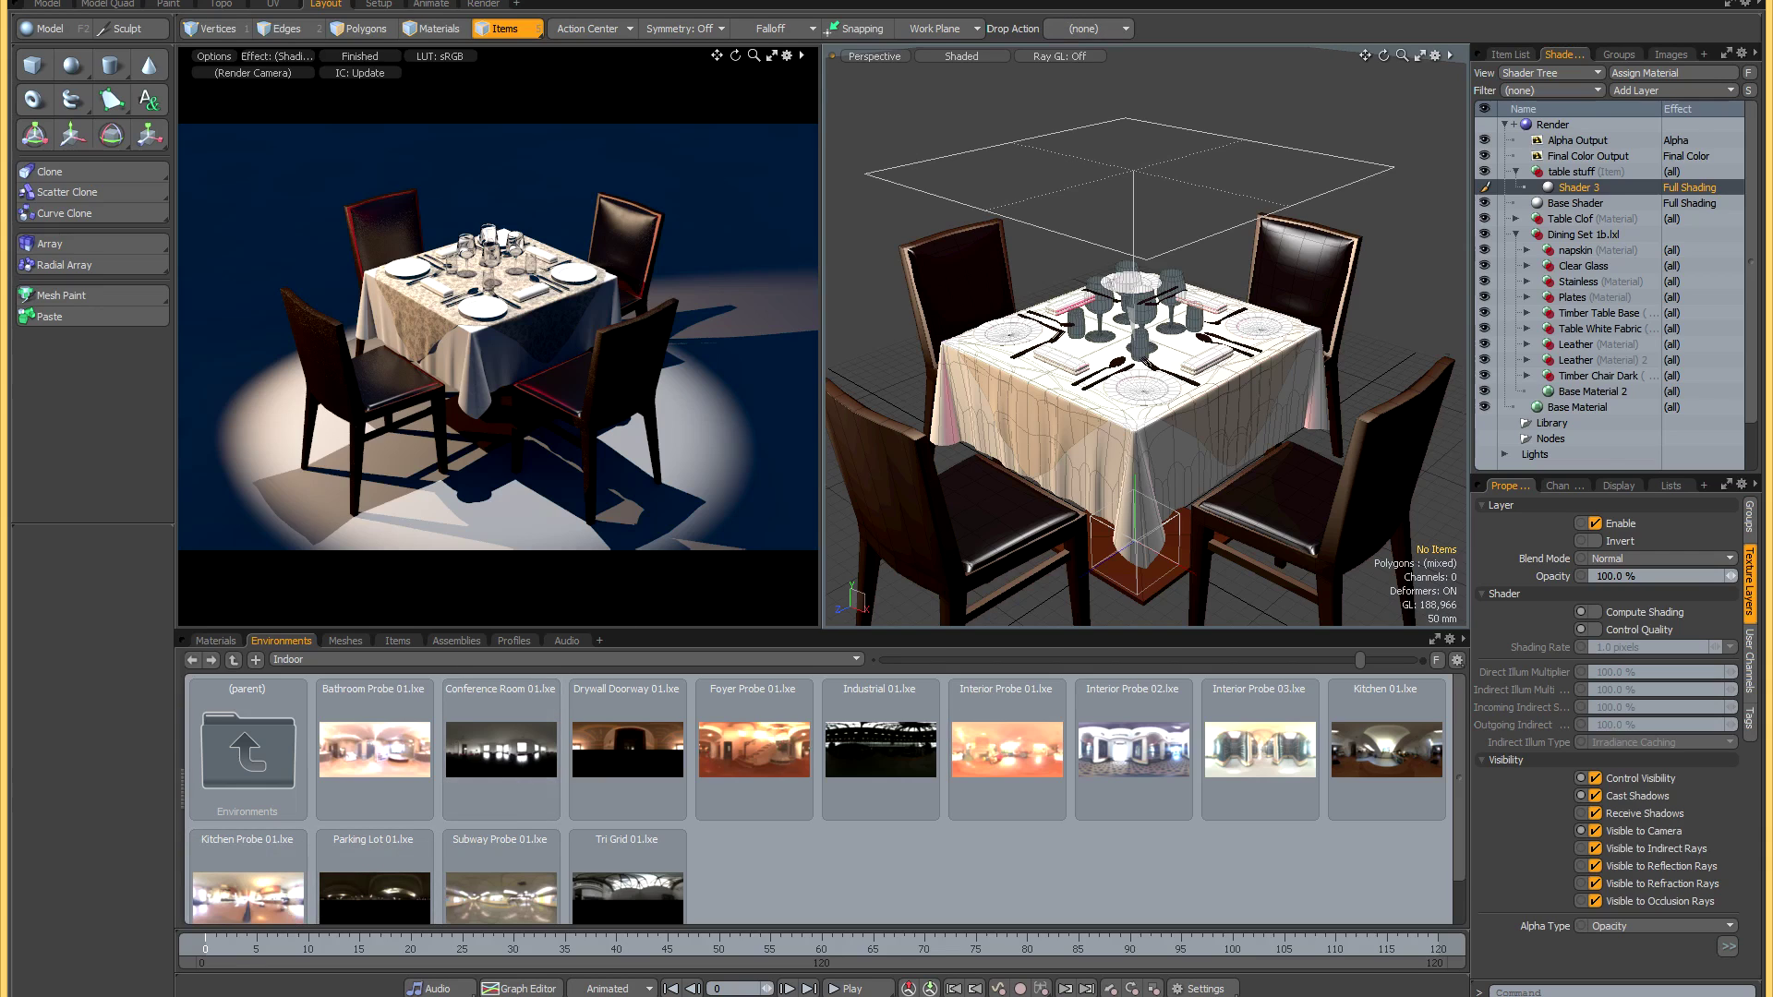
key("alt+Tab")
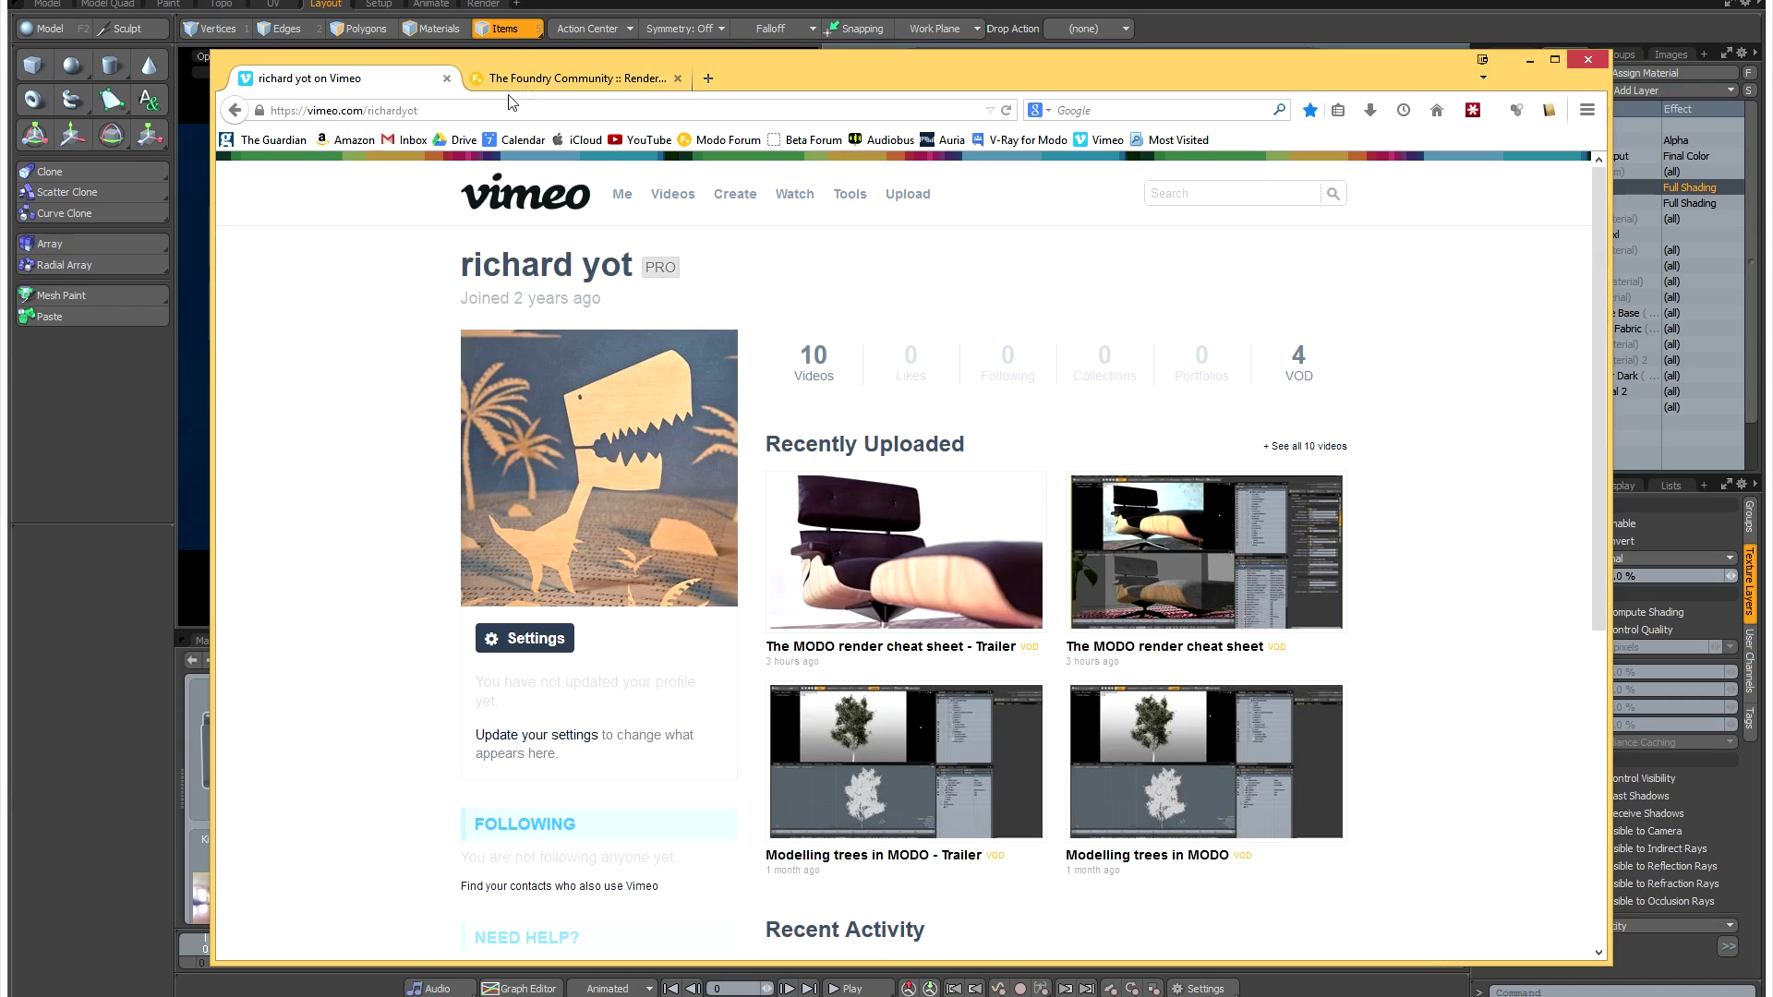
Switch to The Foundry Community tab showing the Rendering in MODO: Interiors tutorial.
left_click(532, 84)
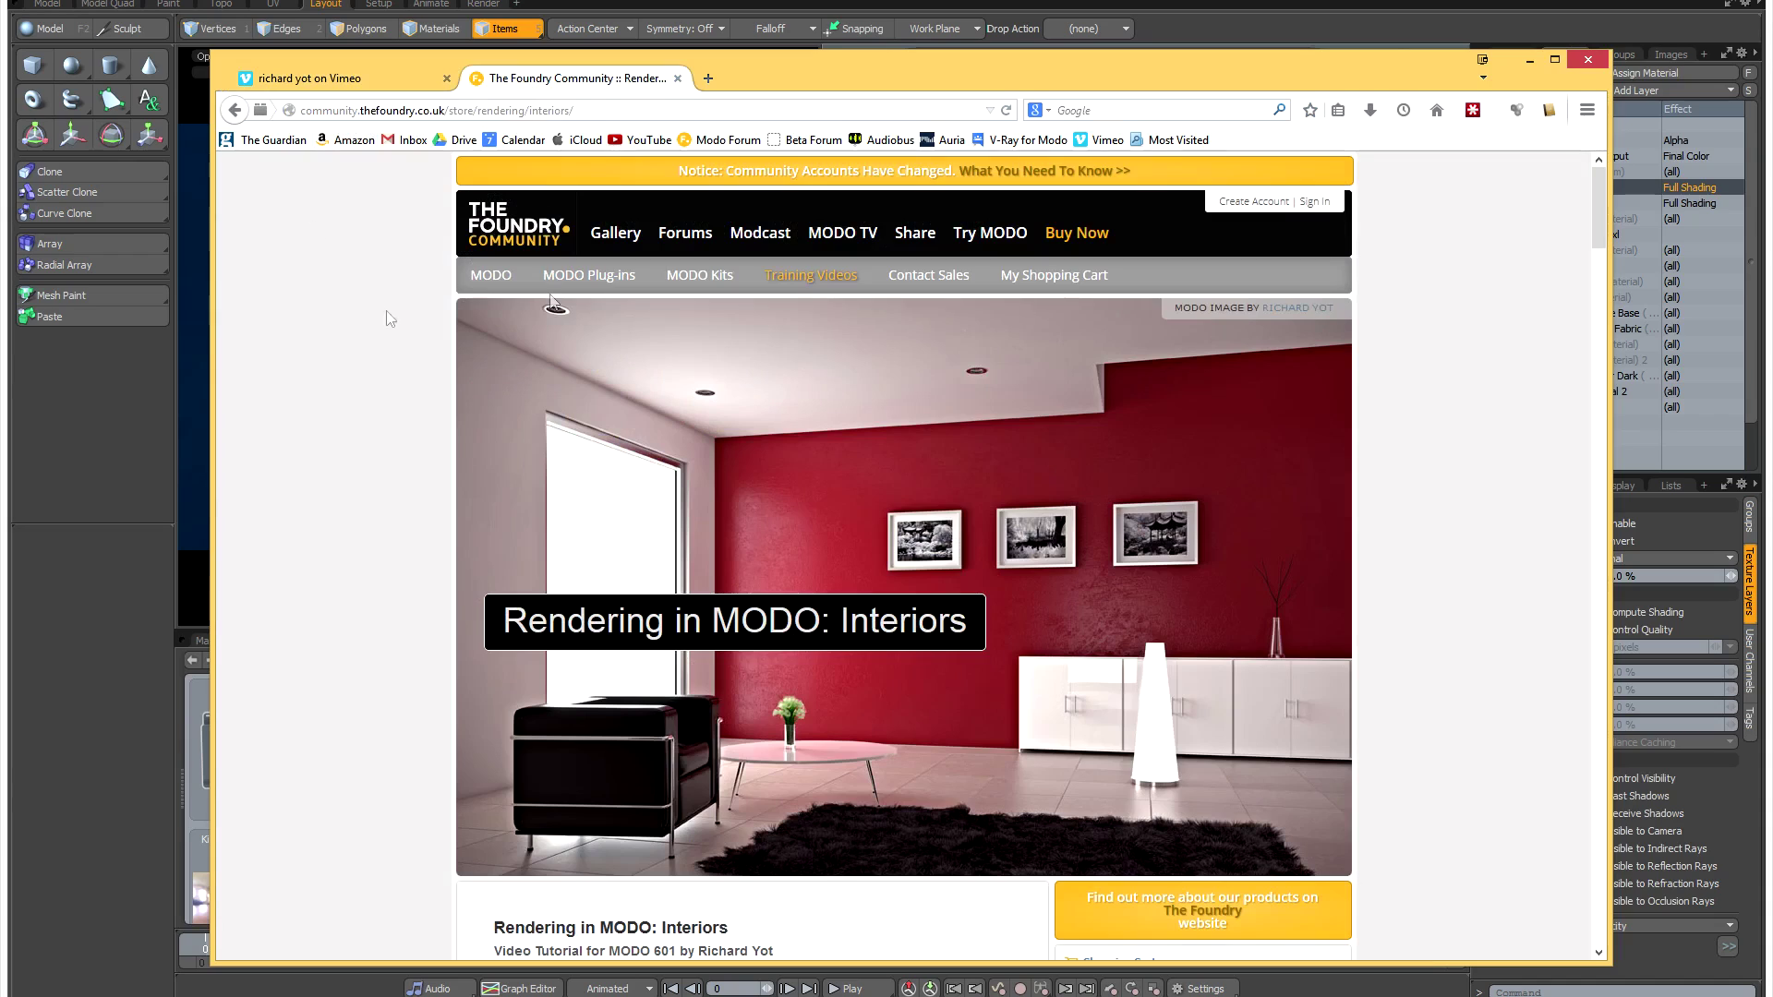